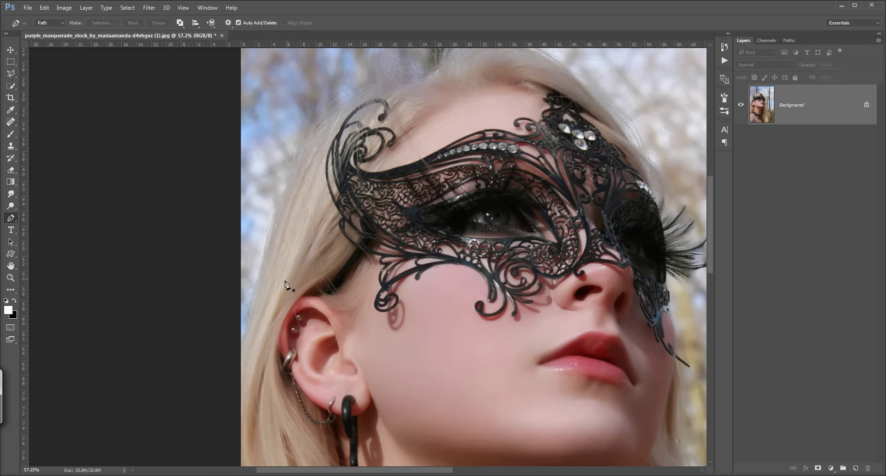
# Start a Pen path at the hair's left edge and curve it over the hair's top and crown.
pyautogui.click(239, 355)
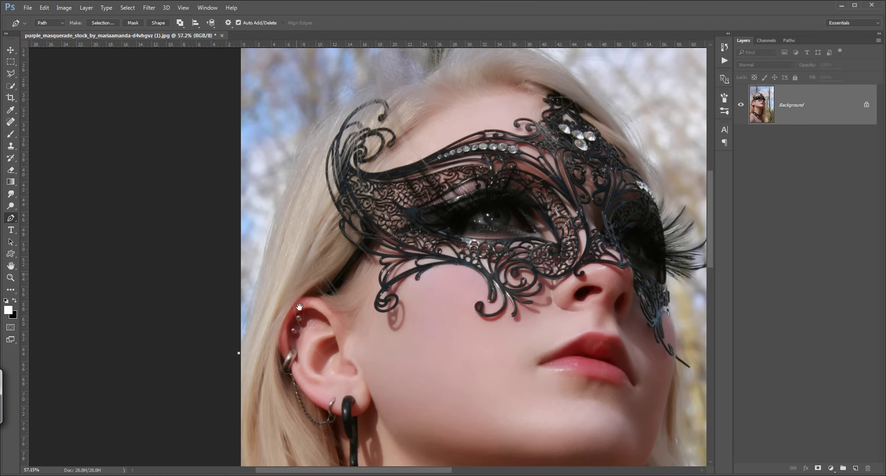
pyautogui.scroll(3, 295, 277)
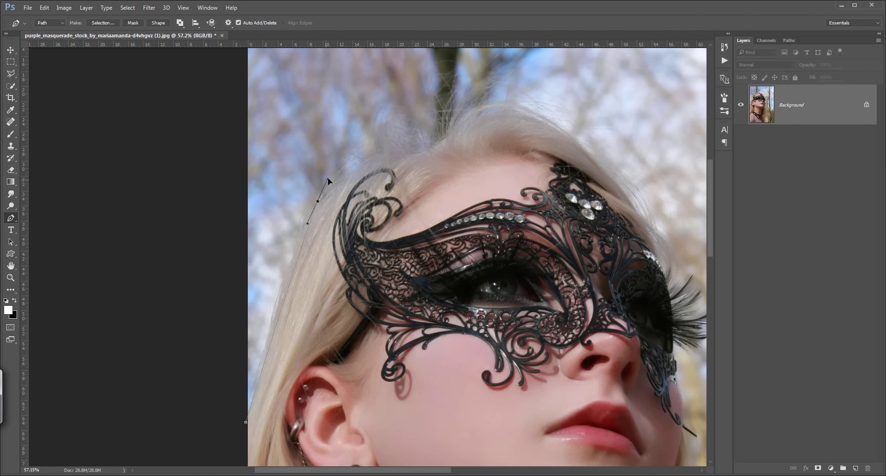
pyautogui.scroll(3, 393, 234)
pyautogui.hscroll(2, 393, 234)
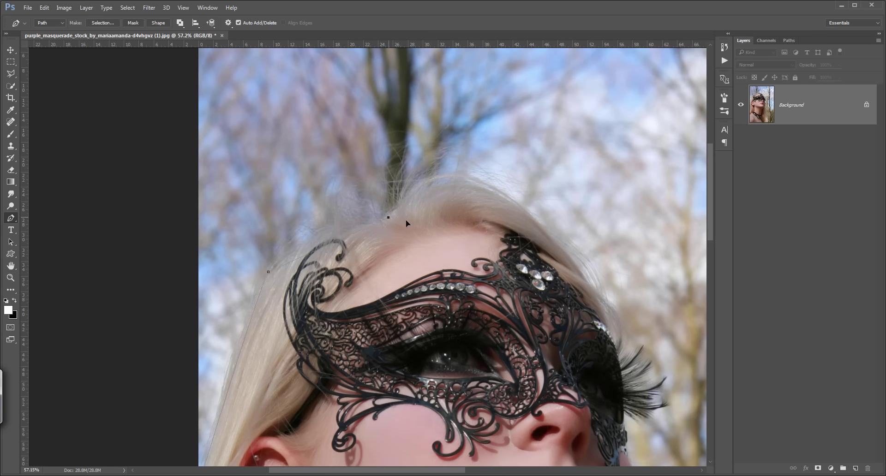
pyautogui.moveTo(459, 231); pyautogui.dragTo(486, 218)
pyautogui.keyDown('alt'); pyautogui.click(388, 218); pyautogui.keyUp('alt')
pyautogui.moveTo(425, 218); pyautogui.dragTo(342, 238)
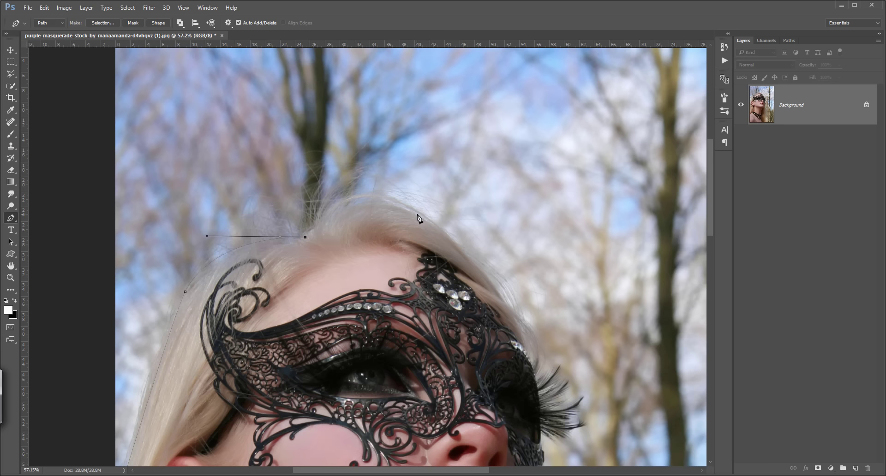
pyautogui.moveTo(462, 238); pyautogui.dragTo(499, 253)
pyautogui.click(418, 216)
# Continue the path around the mask feathers, down the jaw and along the neck hair.
pyautogui.moveTo(477, 299); pyautogui.dragTo(404, 228)
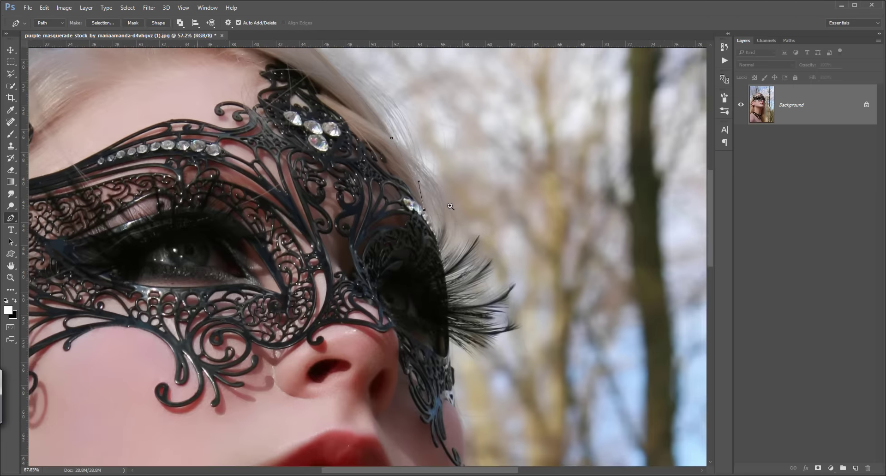
pyautogui.moveTo(451, 207); pyautogui.dragTo(413, 136)
pyautogui.click(428, 214)
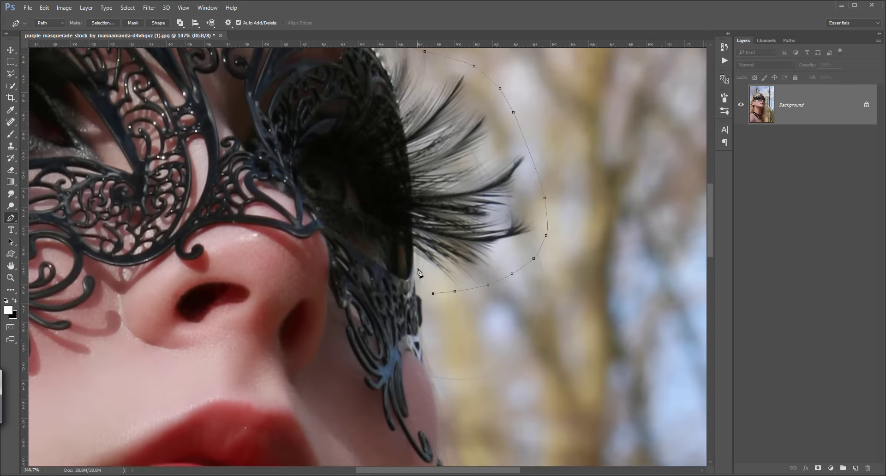
pyautogui.moveTo(429, 234); pyautogui.dragTo(428, 213)
pyautogui.click(428, 214)
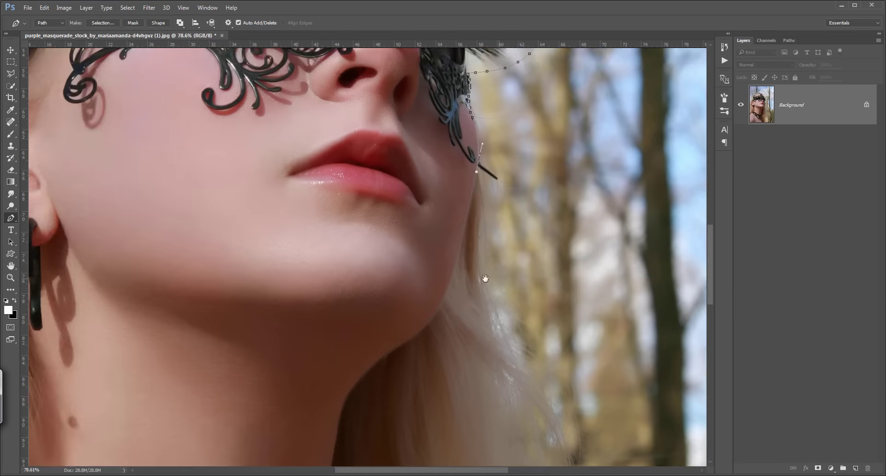
pyautogui.moveTo(424, 317); pyautogui.dragTo(455, 359)
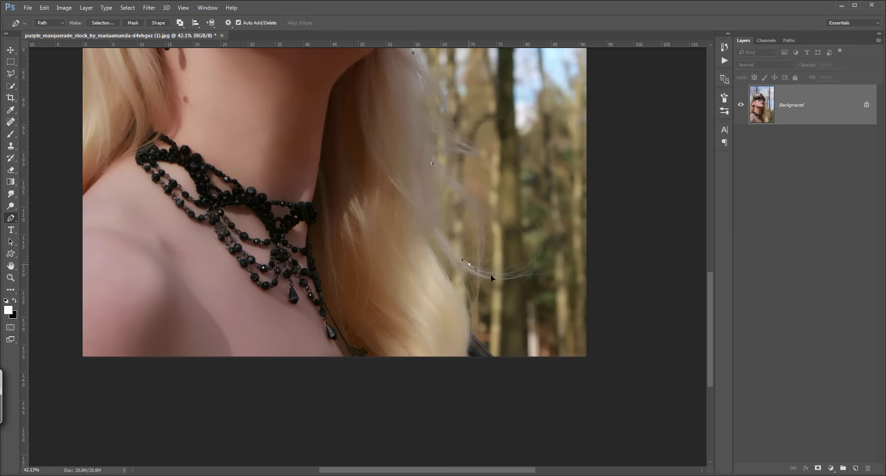
pyautogui.moveTo(440, 246); pyautogui.dragTo(469, 265)
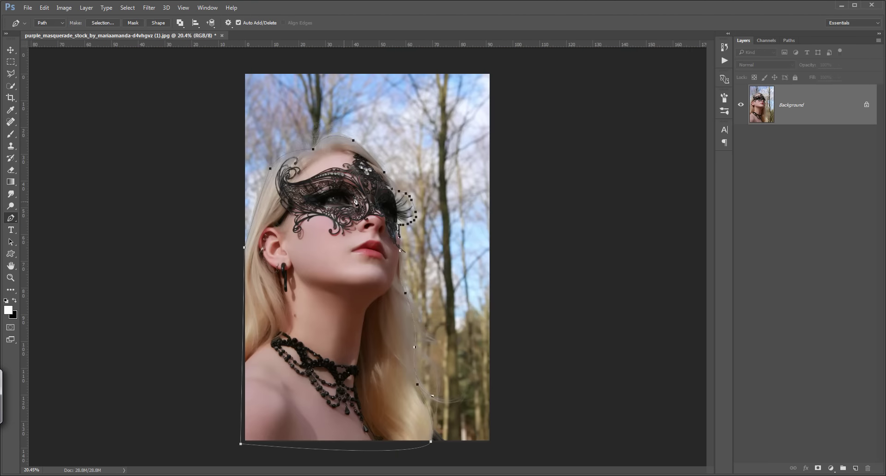
pyautogui.rightClick(345, 205)
# Mask the woman using a 0.5 px feathered selection from the path, then duplicate the layer.
pyautogui.click(404, 253)
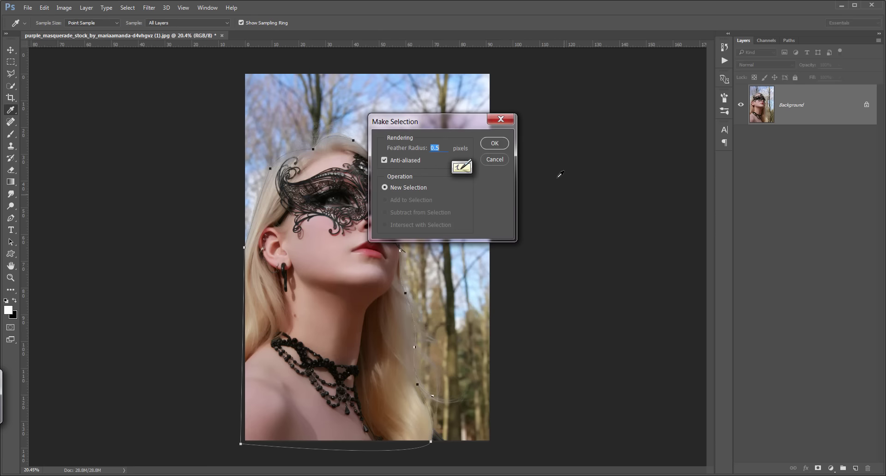
pyautogui.click(495, 144)
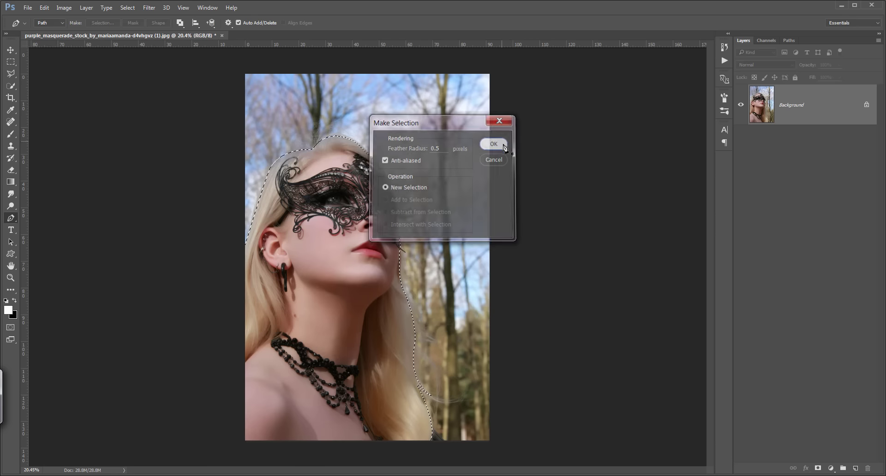
pyautogui.click(821, 468)
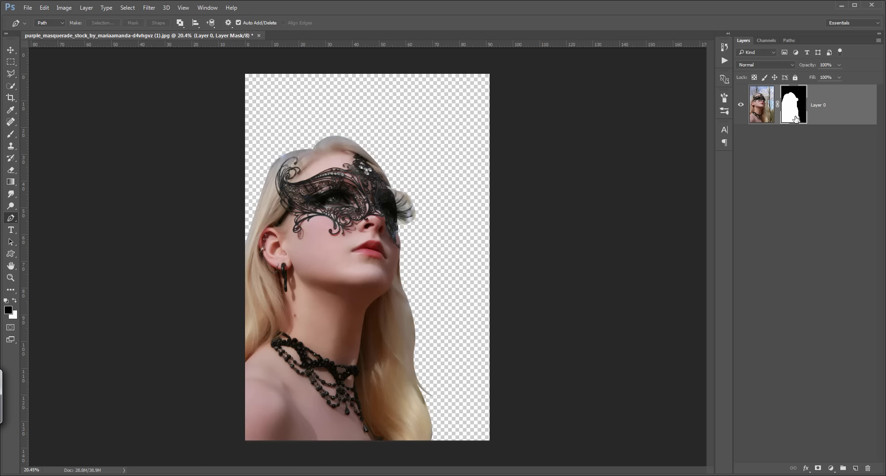
pyautogui.scroll(5, 414, 190)
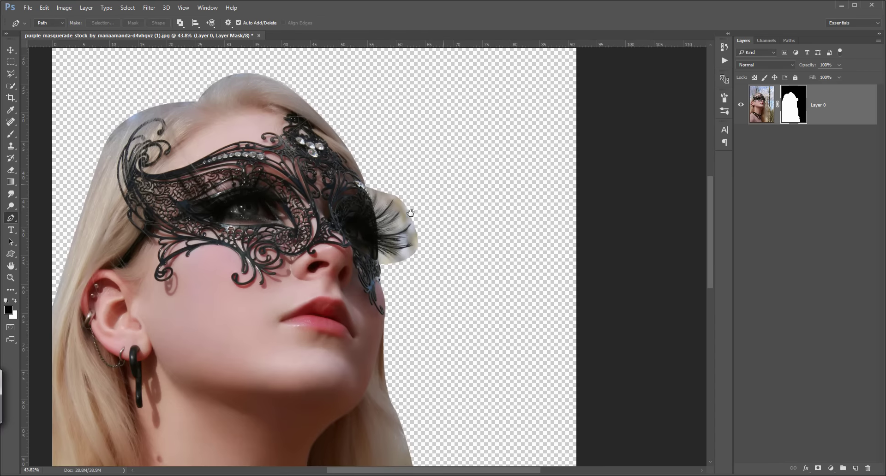
pyautogui.moveTo(410, 213); pyautogui.dragTo(389, 236)
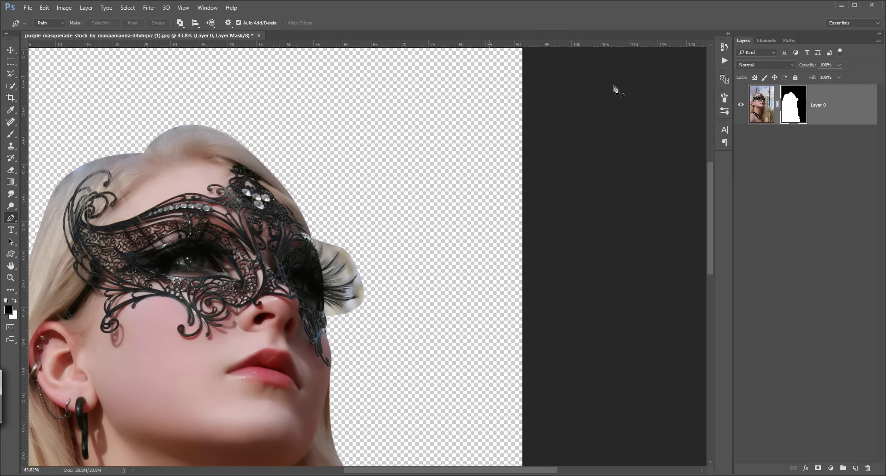
pyautogui.hotkey('ctrl', 'j')
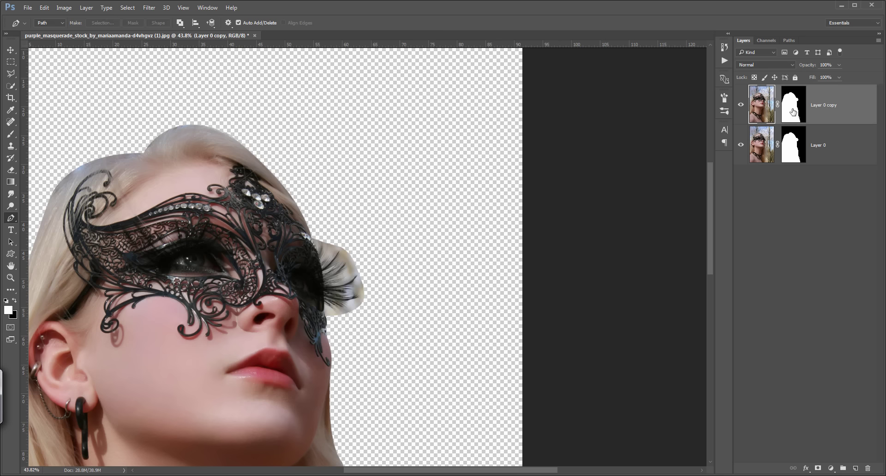
# Apply the copy's layer mask and place a #808080 Solid Color fill beneath Layer 0.
pyautogui.rightClick(794, 111)
pyautogui.click(789, 142)
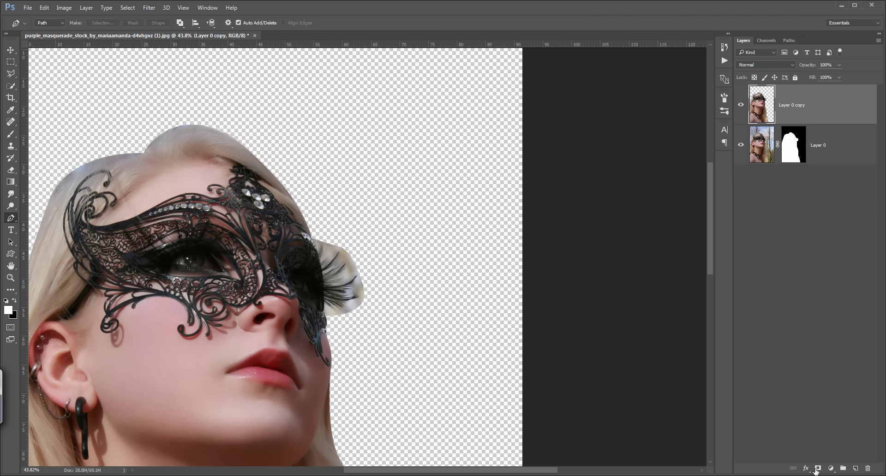
pyautogui.click(843, 154)
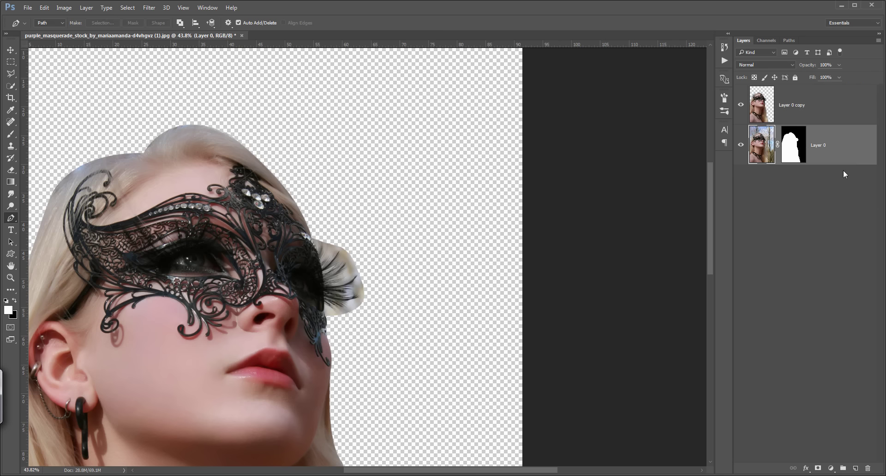
pyautogui.click(830, 469)
pyautogui.click(804, 252)
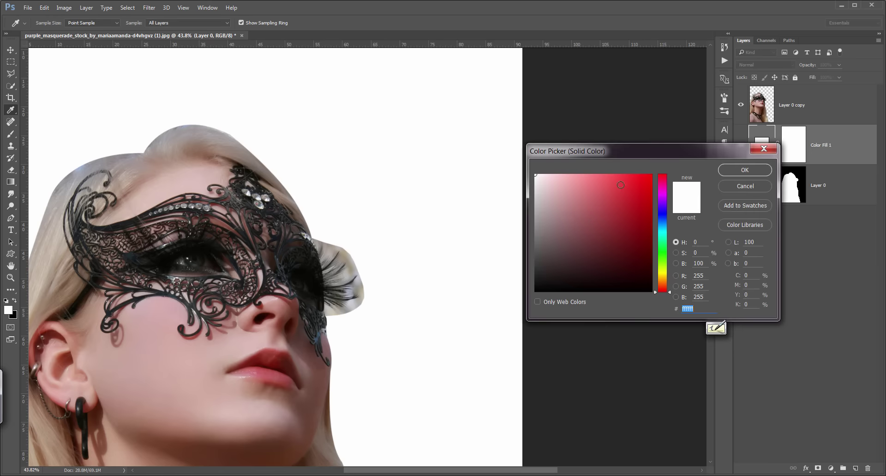
pyautogui.write('808080')
pyautogui.click(760, 174)
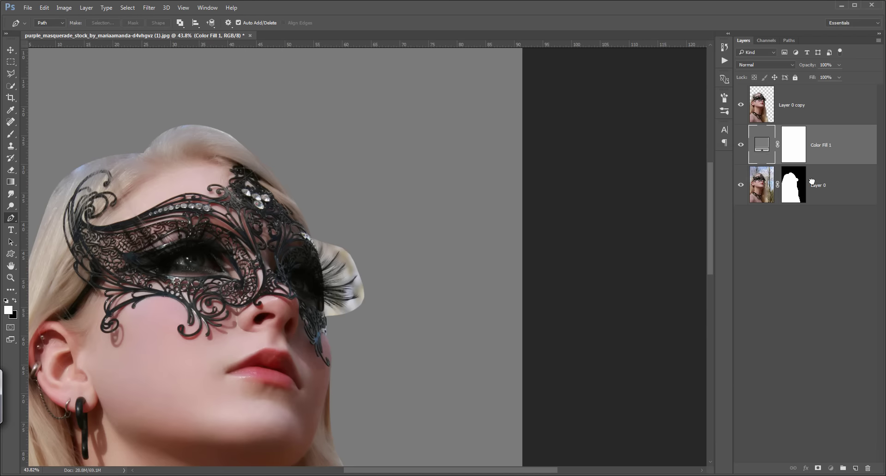
pyautogui.moveTo(812, 182); pyautogui.dragTo(812, 140)
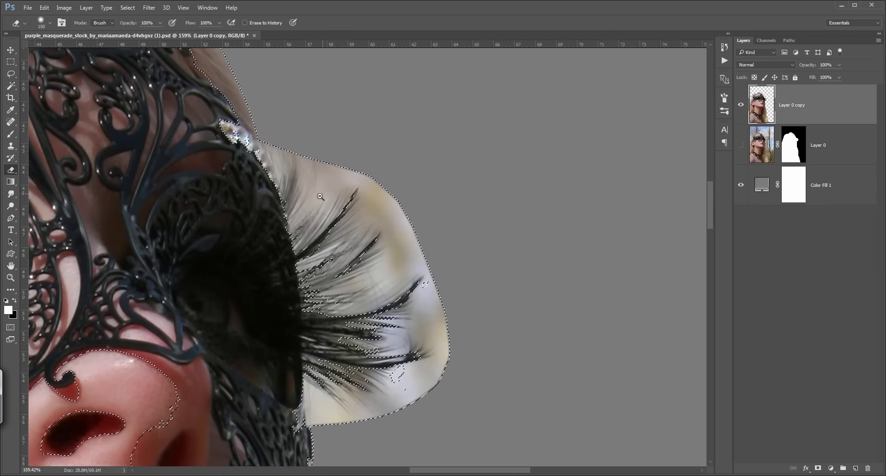
# Make a freehand lasso selection around the mask's feathers.
pyautogui.moveTo(341, 187); pyautogui.dragTo(62, 106)
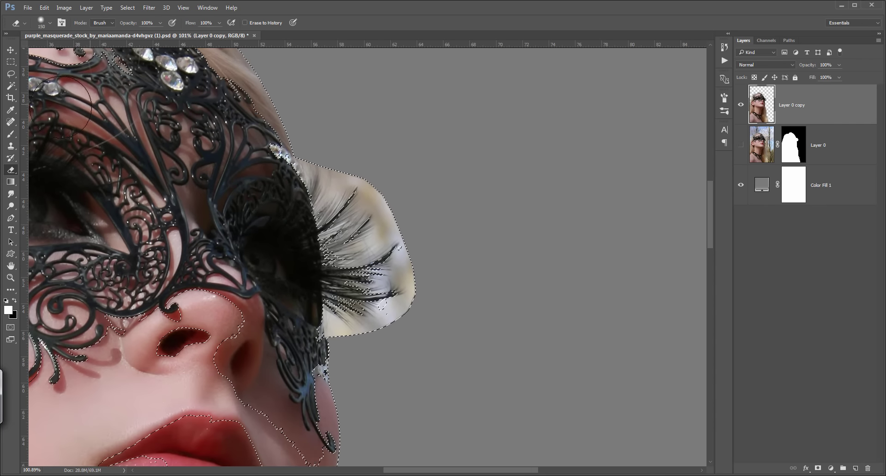
pyautogui.click(11, 74)
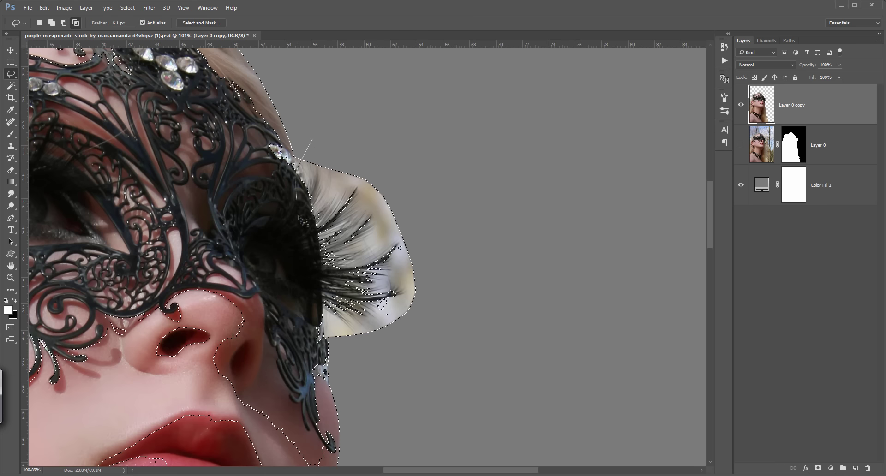
pyautogui.moveTo(299, 217); pyautogui.dragTo(310, 295)
pyautogui.moveTo(367, 367)
pyautogui.mouseDown()
pyautogui.moveTo(499, 208)
pyautogui.moveTo(330, 127)
pyautogui.moveTo(323, 139)
pyautogui.mouseUp()
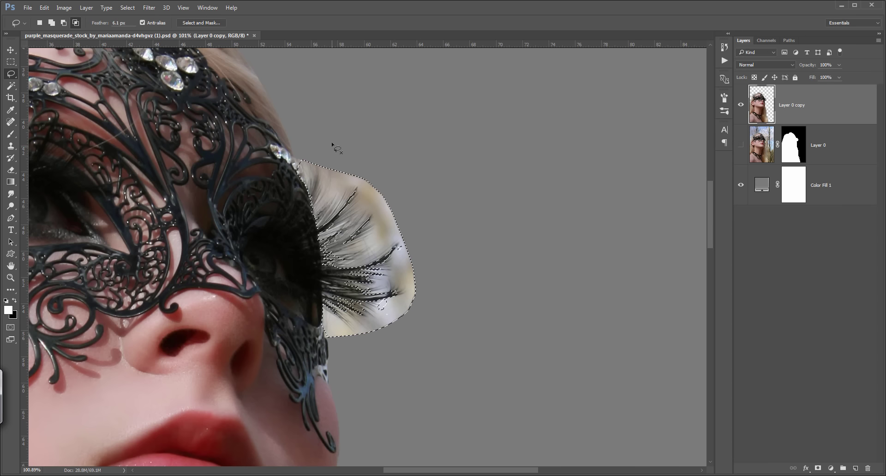
pyautogui.hotkey('ctrl', '0')
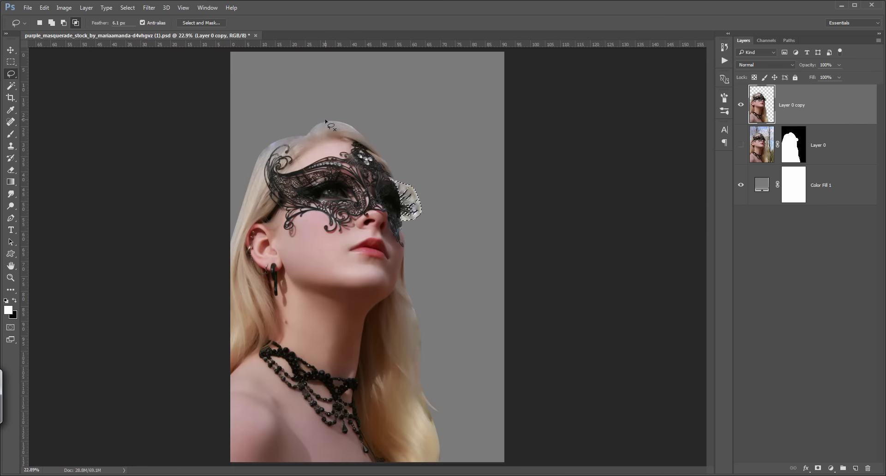
pyautogui.moveTo(414, 179); pyautogui.dragTo(444, 170)
# Erase the leftover background along the feathers at 44% opacity, then deselect.
pyautogui.press('e')
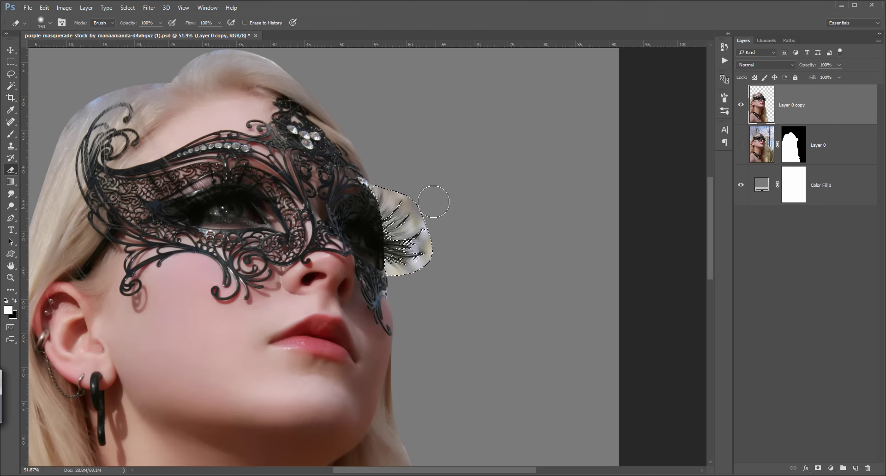
pyautogui.moveTo(433, 202); pyautogui.dragTo(421, 280)
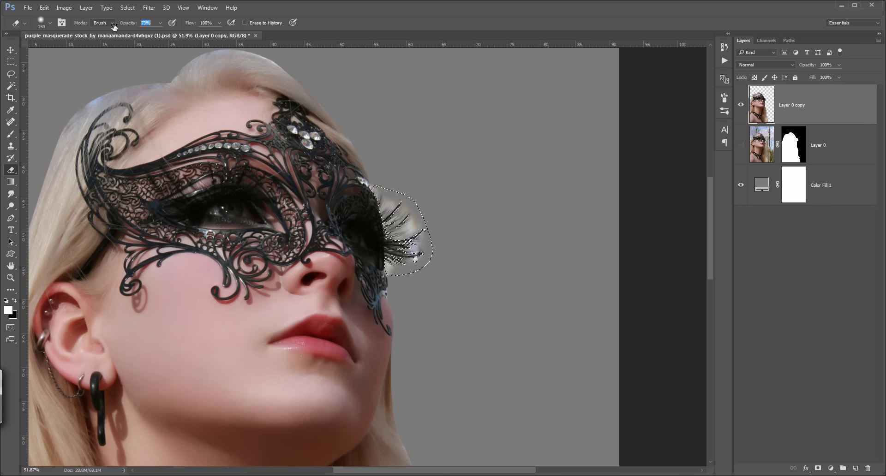
pyautogui.moveTo(120, 29); pyautogui.dragTo(118, 29)
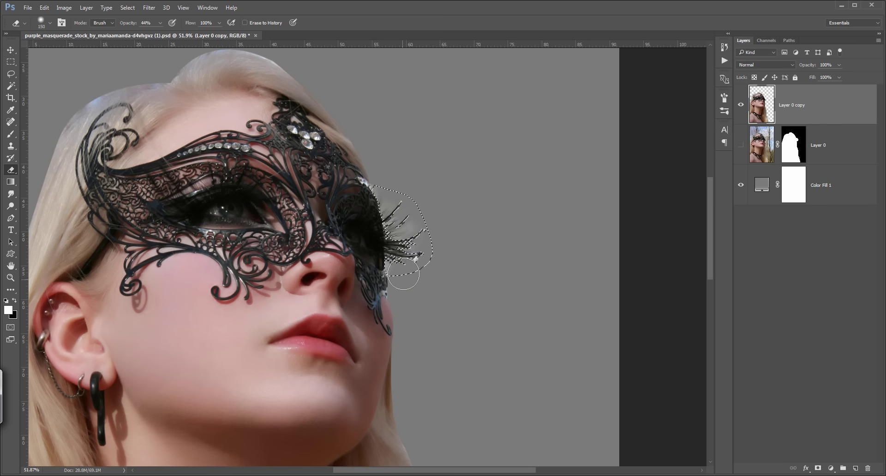
pyautogui.hotkey('ctrl', 'd')
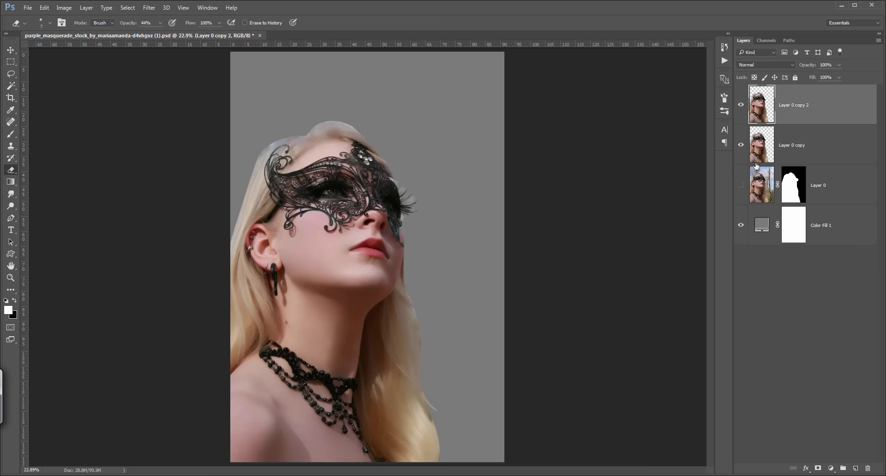
# Group Layer 0 copy and Layer 0 together into Group 1.
pyautogui.click(802, 153)
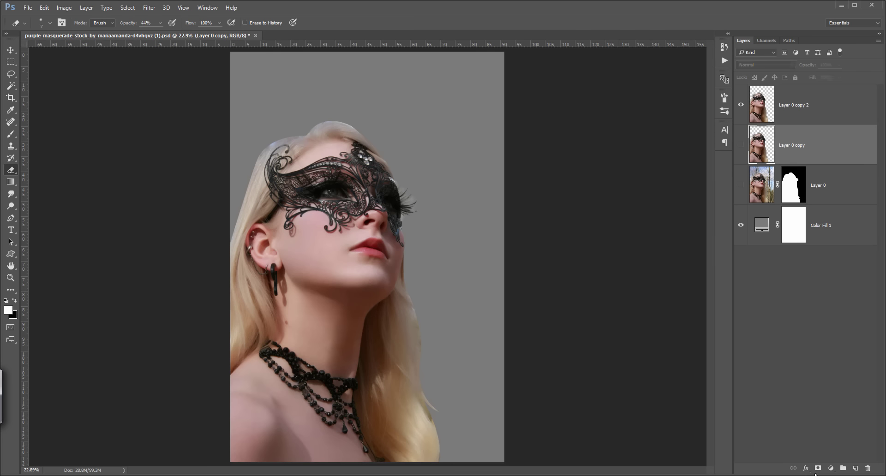
pyautogui.click(844, 469)
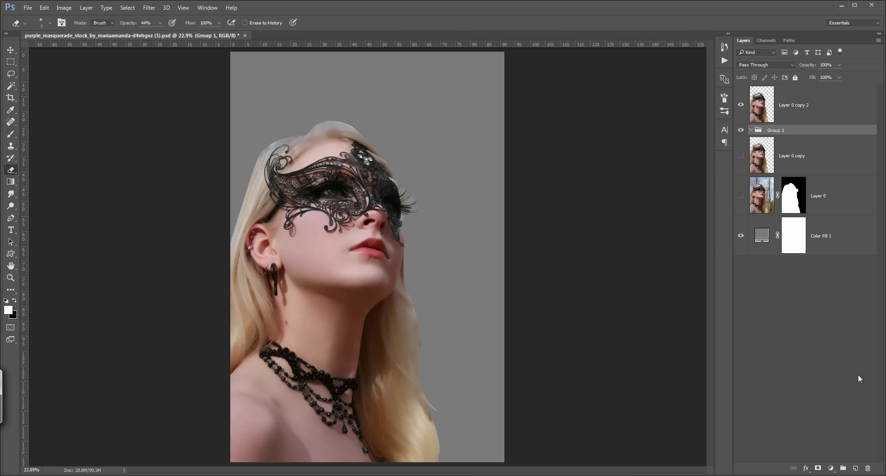
pyautogui.click(842, 175)
pyautogui.keyDown('shift'); pyautogui.click(843, 198); pyautogui.keyUp('shift')
pyautogui.moveTo(843, 198); pyautogui.dragTo(761, 133)
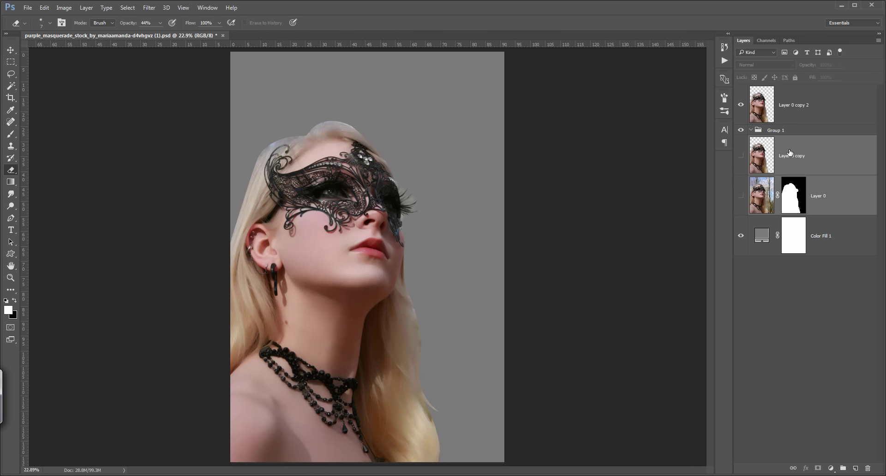
# Collapse Group 1, make Layer 0 copy 2 active and show the Filter menu.
pyautogui.click(752, 131)
pyautogui.click(764, 99)
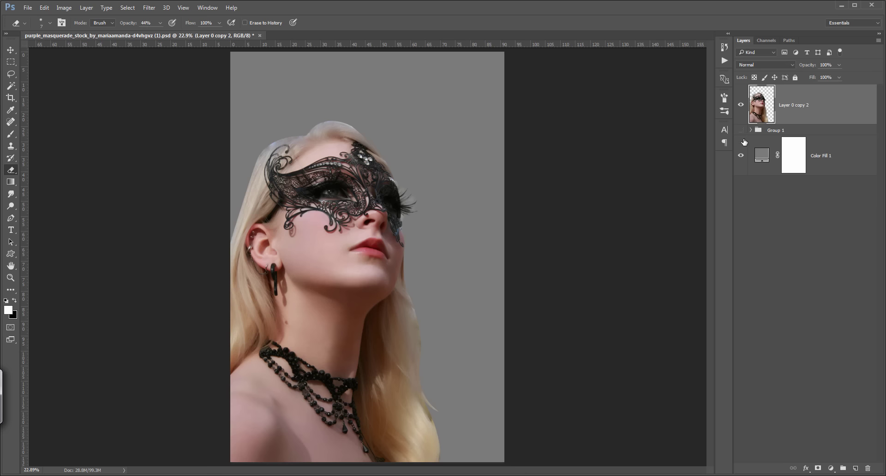
pyautogui.click(149, 7)
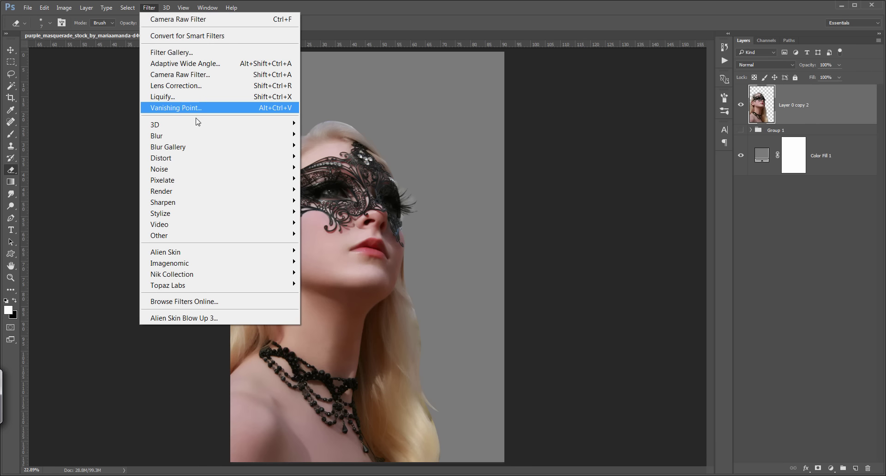
# Apply Camera Raw: Shadows +100, Highlights -100, Clarity +28, Vibrance +32, Exposure -0.15.
pyautogui.click(199, 77)
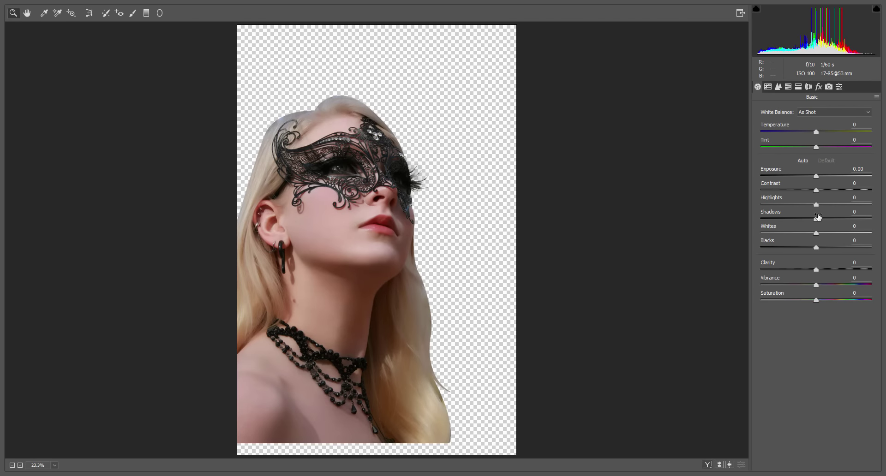
pyautogui.moveTo(817, 219); pyautogui.dragTo(885, 221)
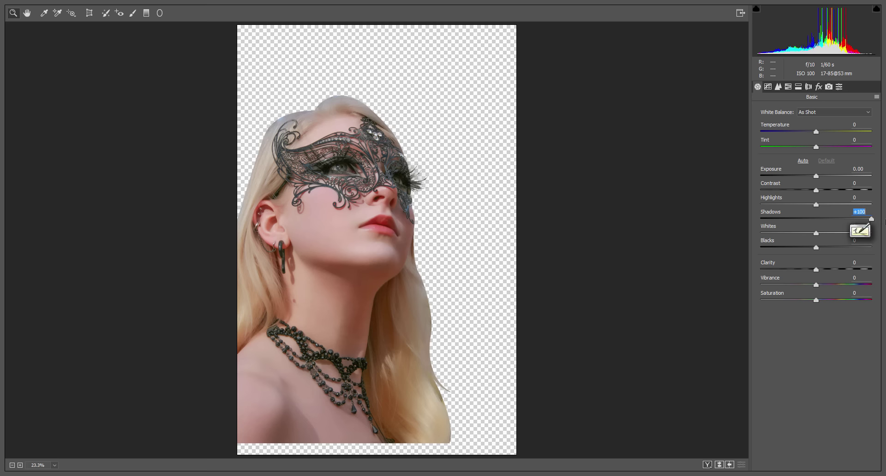
pyautogui.moveTo(817, 203); pyautogui.dragTo(744, 218)
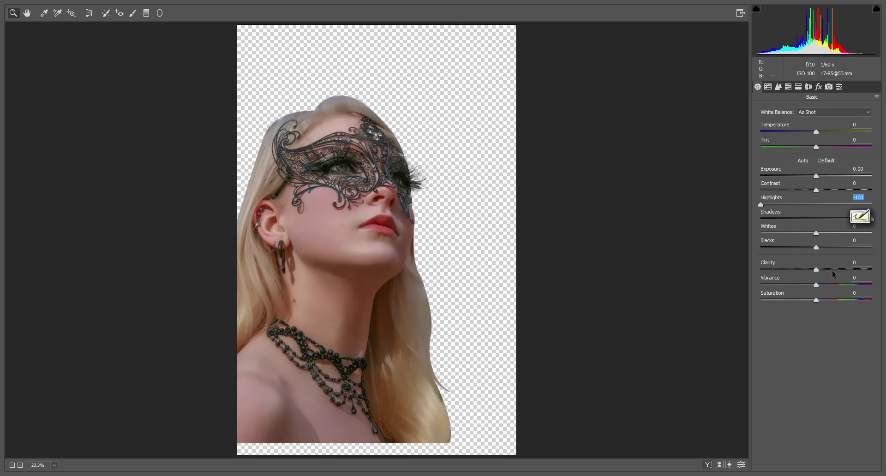
pyautogui.moveTo(819, 274)
pyautogui.mouseDown()
pyautogui.moveTo(841, 275)
pyautogui.moveTo(832, 270)
pyautogui.moveTo(852, 287)
pyautogui.moveTo(837, 291)
pyautogui.mouseUp()
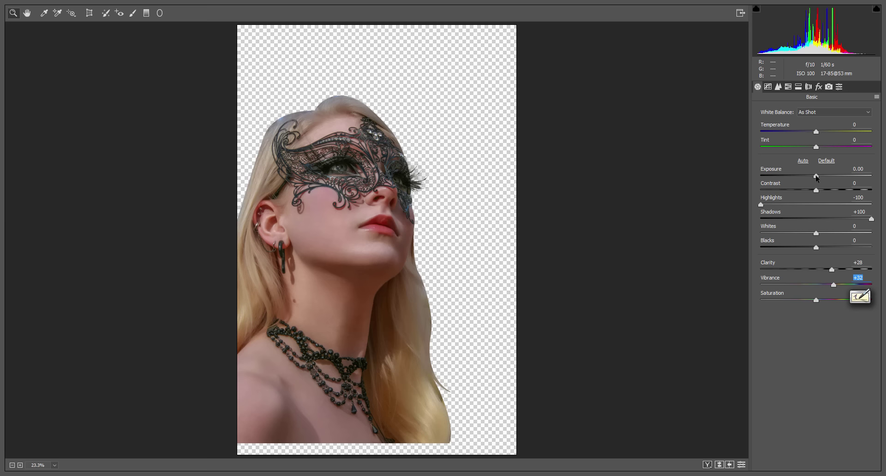
pyautogui.moveTo(816, 176); pyautogui.dragTo(815, 177)
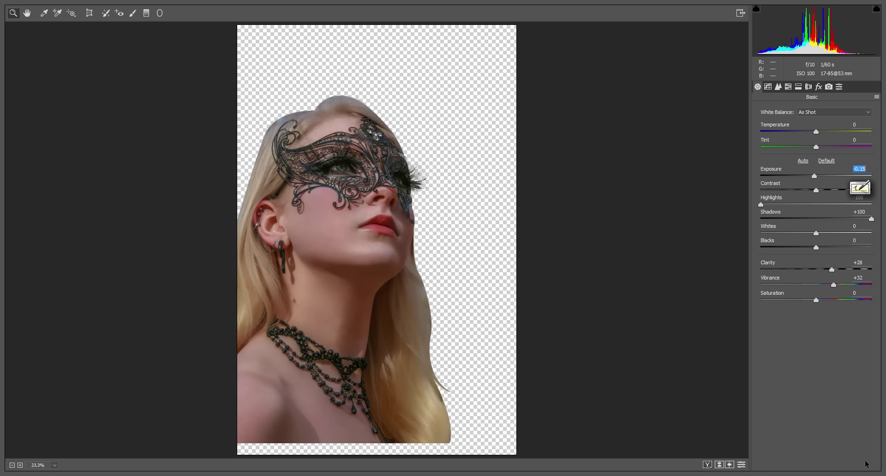
pyautogui.press('Return')
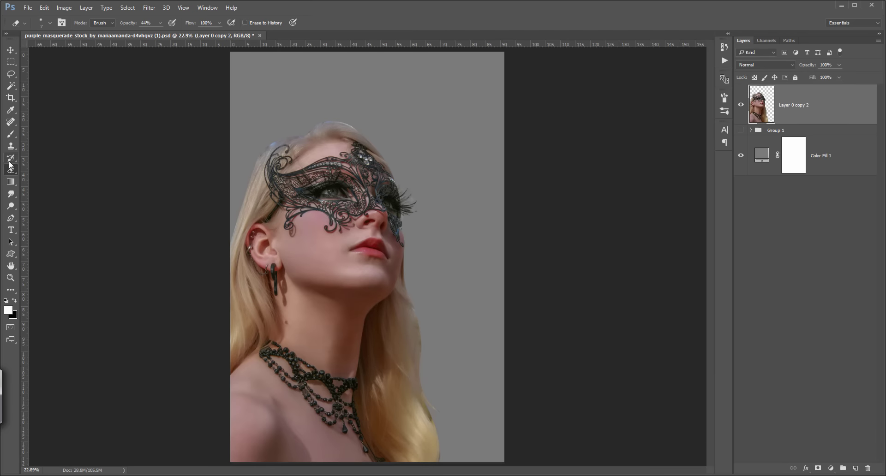
# Switch to the Mixer Brush and duplicate the portrait layer.
pyautogui.rightClick(10, 134)
pyautogui.click(49, 160)
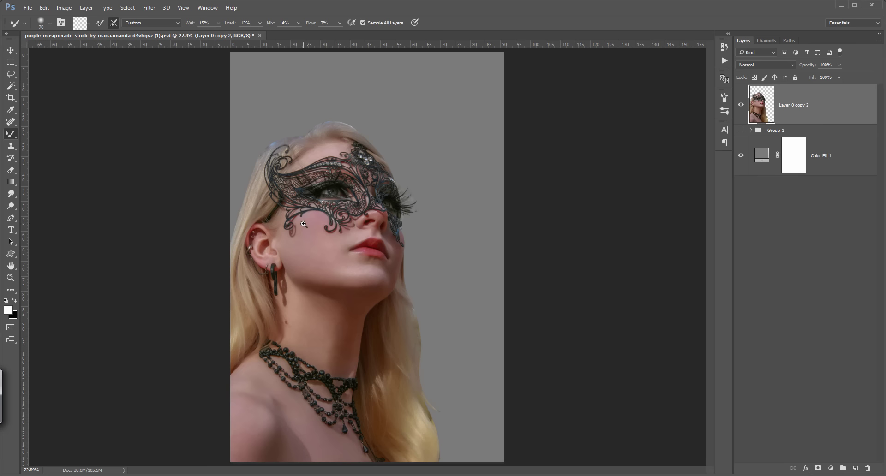
pyautogui.hotkey('ctrl', 'j')
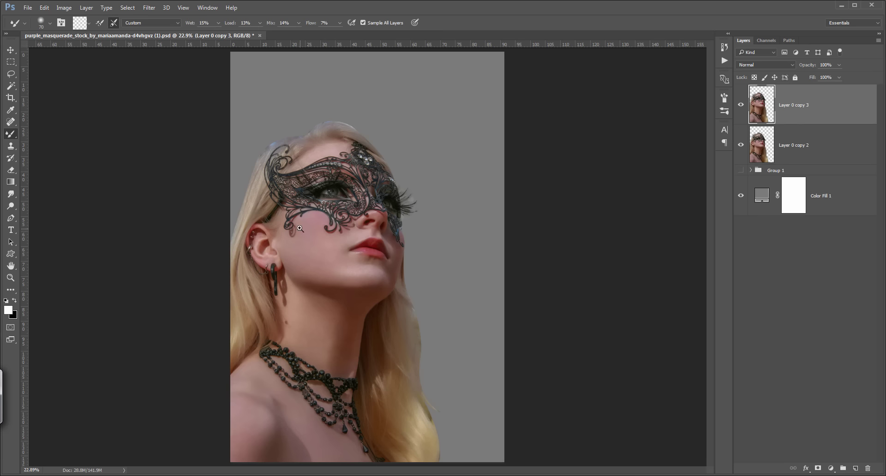
# Smooth the cheek and nose with the Mixer Brush, enlarging the brush and lowering flow.
pyautogui.moveTo(300, 228); pyautogui.dragTo(329, 213)
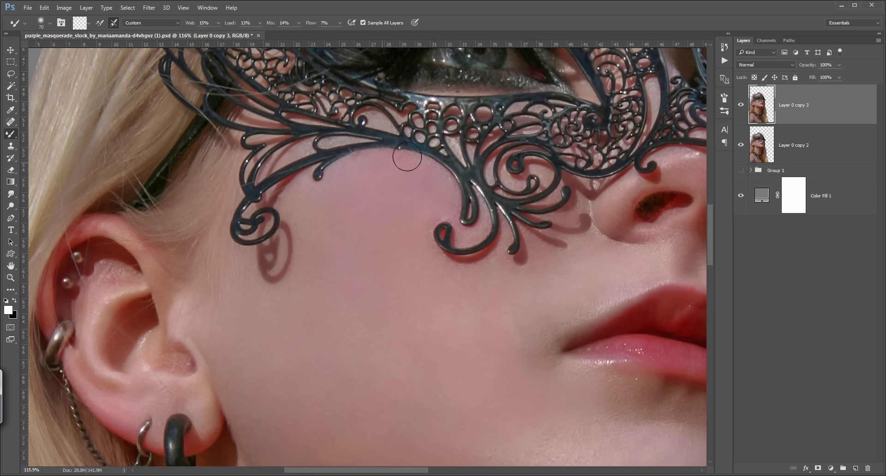
pyautogui.moveTo(400, 179); pyautogui.dragTo(437, 149)
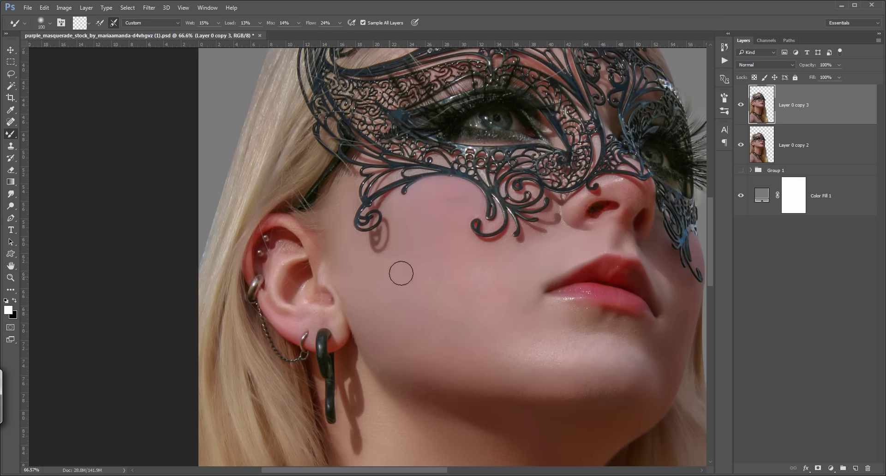
pyautogui.press(']')
pyautogui.press(']')
pyautogui.press(']')
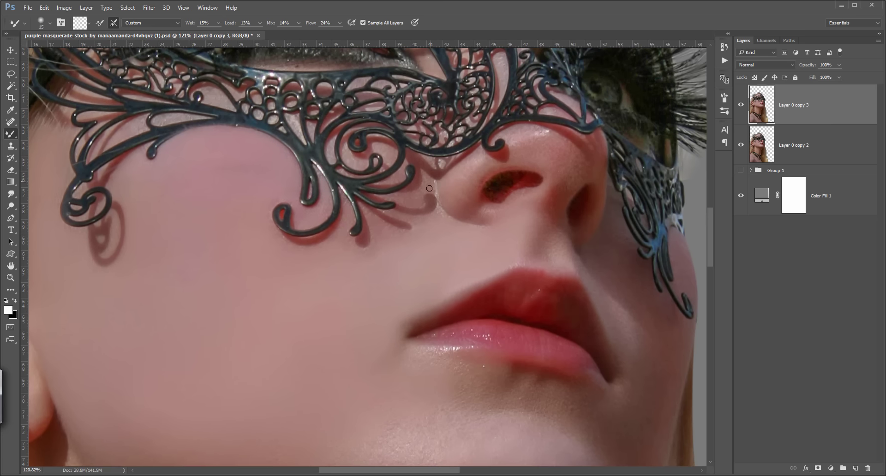
pyautogui.moveTo(430, 188); pyautogui.dragTo(563, 194)
pyautogui.press(']')
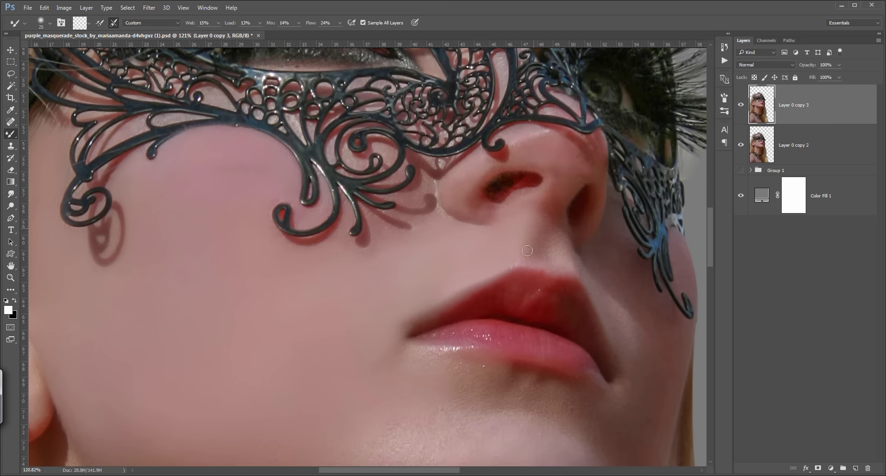
pyautogui.press(']')
pyautogui.press(']')
pyautogui.press(']')
pyautogui.hotkey('ctrl', '0')
pyautogui.scroll(5, 380, 289)
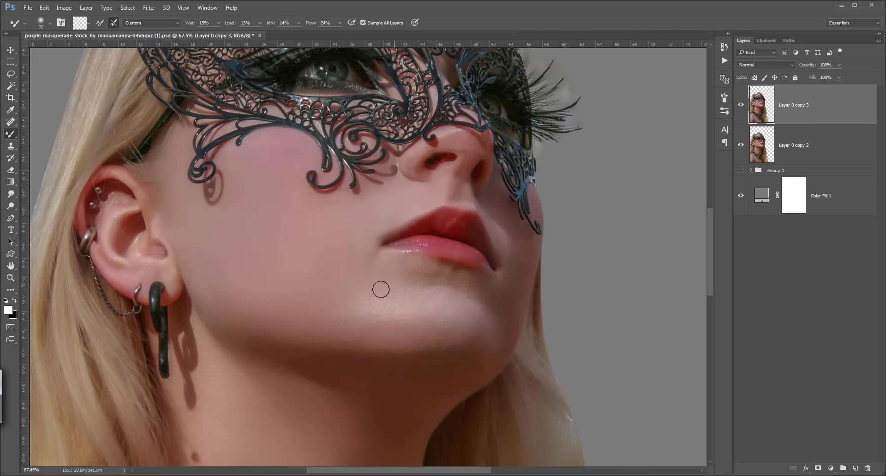
pyautogui.press(']')
pyautogui.press(']')
pyautogui.press(']')
pyautogui.hotkey('shift', '1')
pyautogui.hotkey('shift', '8')
# Smooth the lips and forehead with a smaller Mixer Brush.
pyautogui.press('[')
pyautogui.press('[')
pyautogui.press('[')
pyautogui.scroll(2, 329, 280)
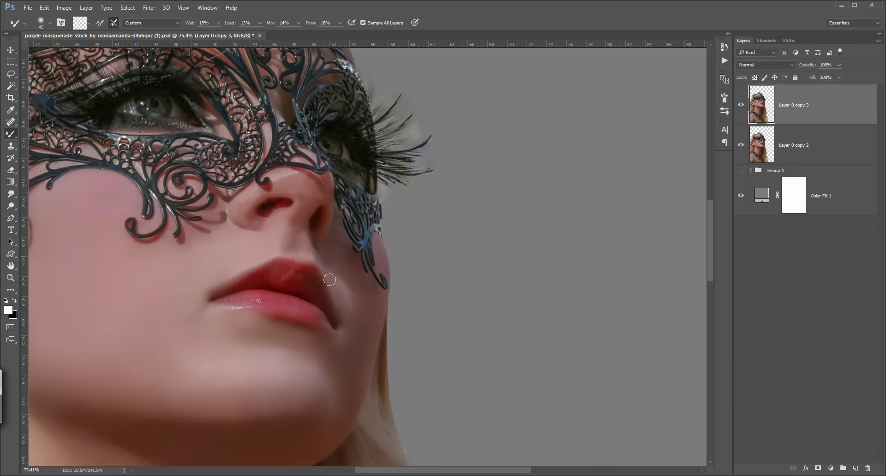
pyautogui.press(']')
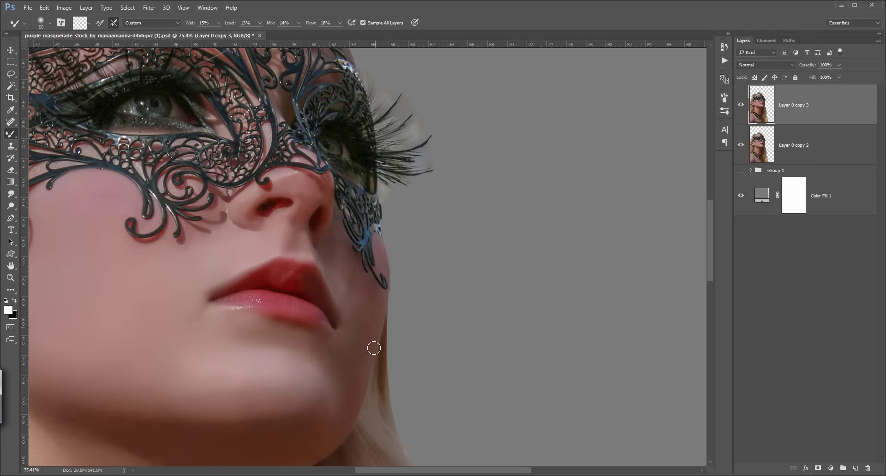
pyautogui.hotkey('ctrl', '0')
pyautogui.scroll(3, 530, 184)
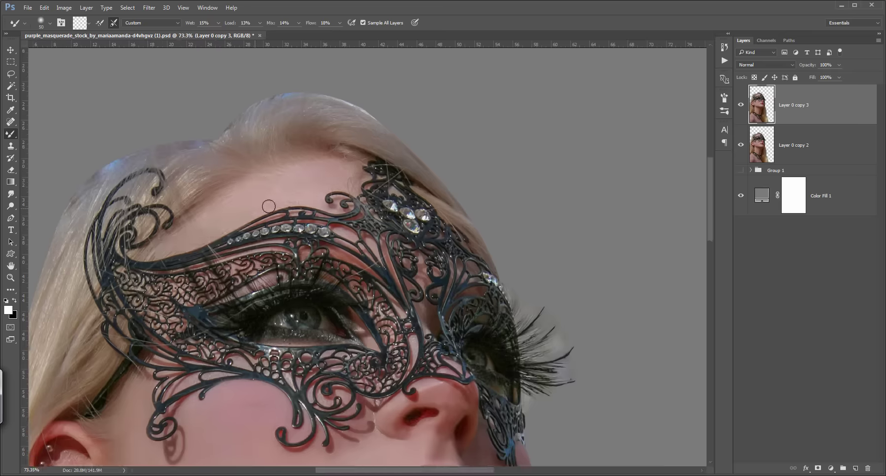
pyautogui.scroll(3, 269, 206)
pyautogui.press('[')
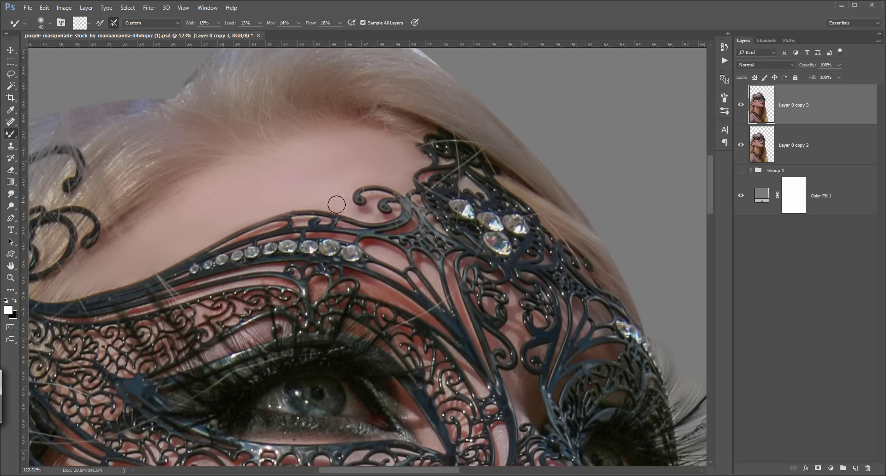
pyautogui.hotkey('ctrl', '0')
pyautogui.scroll(5, 387, 211)
pyautogui.press('[')
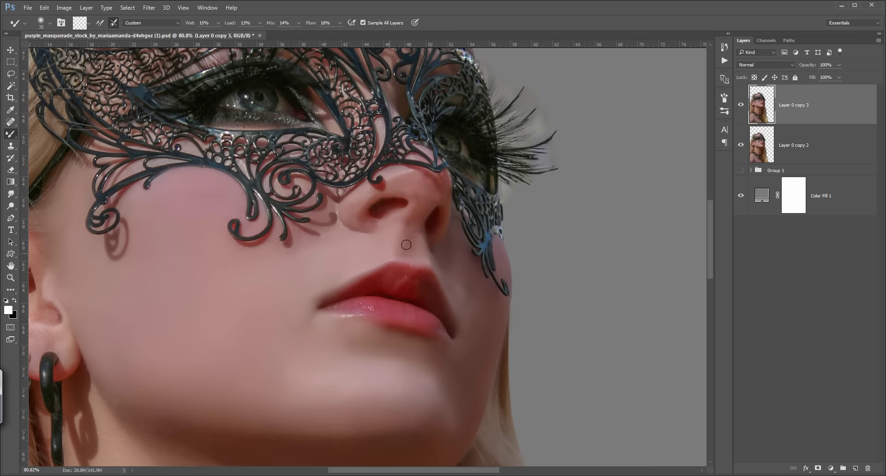
# Smooth the neck with a larger brush, then shrink it to 100.
pyautogui.hotkey('ctrl', '0')
pyautogui.scroll(5, 352, 253)
pyautogui.scroll(-2, 314, 231)
pyautogui.press(']')
pyautogui.press(']')
pyautogui.press(']')
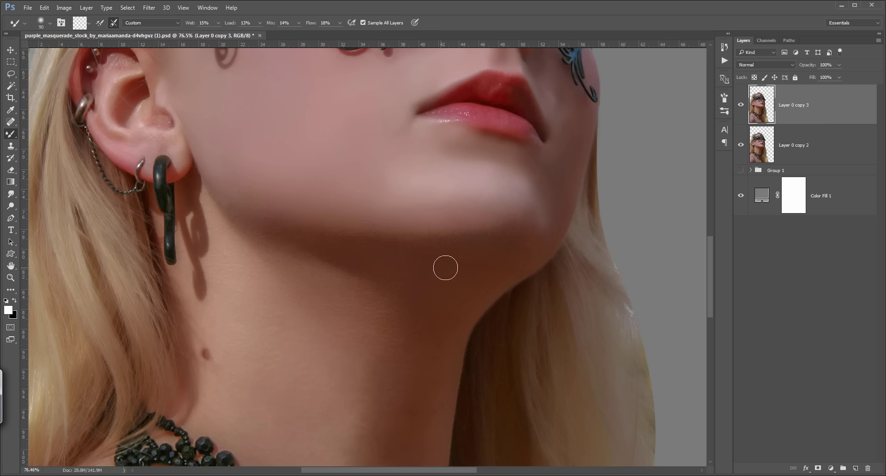
pyautogui.press(']')
pyautogui.press(']')
pyautogui.press(']')
pyautogui.press(']')
pyautogui.press(']')
pyautogui.hotkey('ctrl', '0')
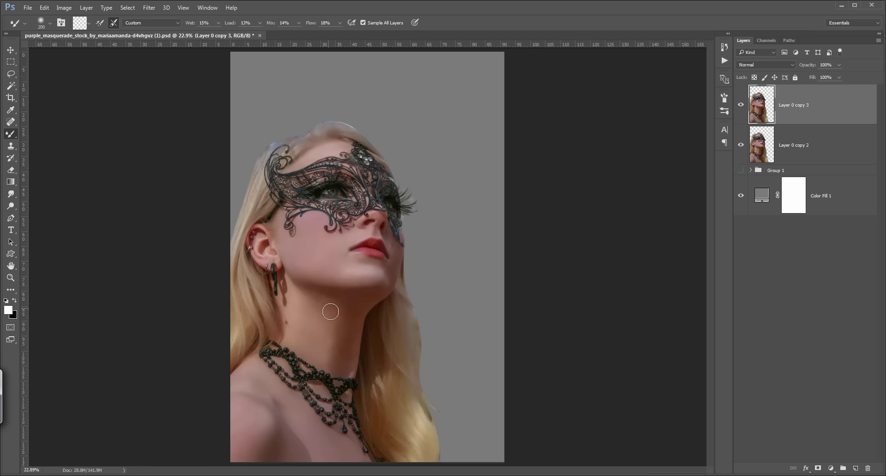
pyautogui.press('[')
pyautogui.press('[')
pyautogui.press(']')
pyautogui.press(']')
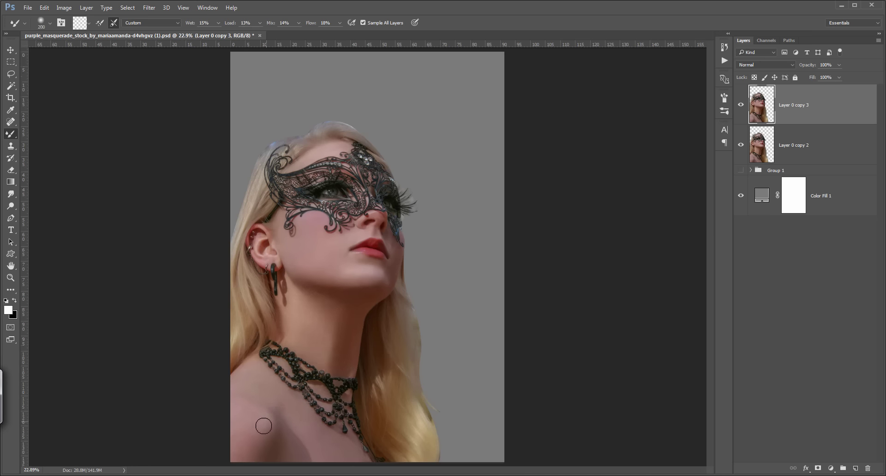
pyautogui.press('[')
pyautogui.press('[')
pyautogui.press('[')
# Smooth the skin around the necklace with a smaller brush.
pyautogui.scroll(5, 273, 323)
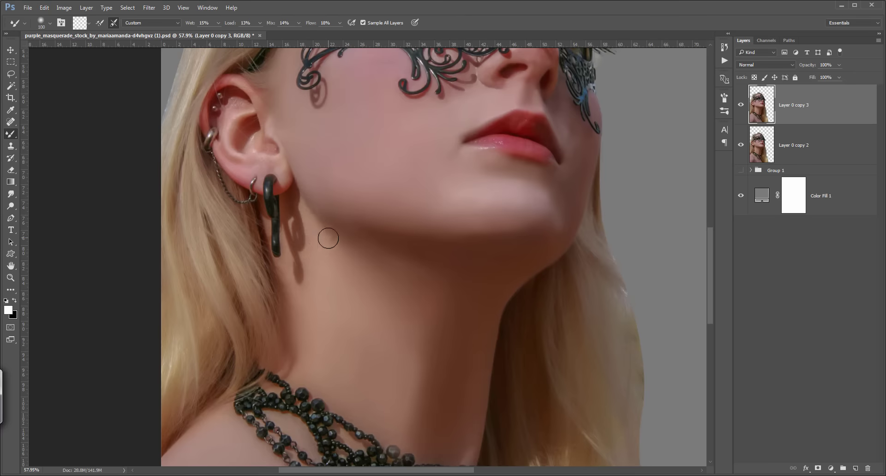
pyautogui.press('[')
pyautogui.press('[')
pyautogui.press('[')
pyautogui.scroll(2, 286, 369)
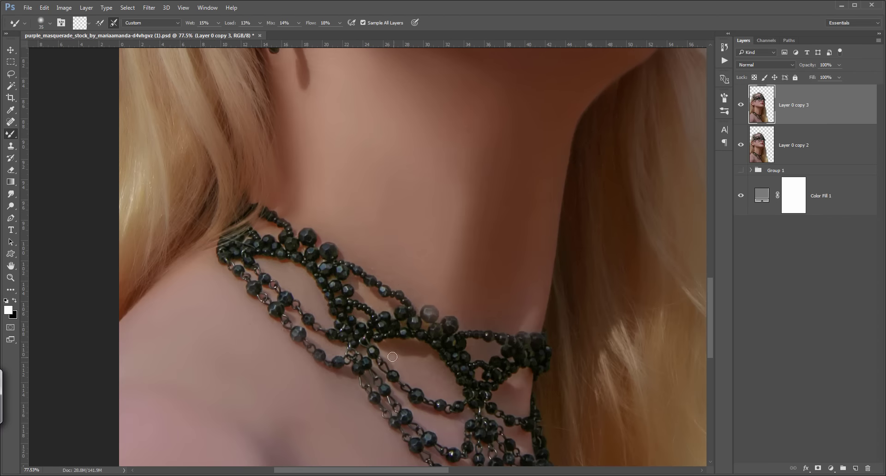
pyautogui.scroll(-3, 393, 357)
pyautogui.press(']')
pyautogui.scroll(-2, 494, 367)
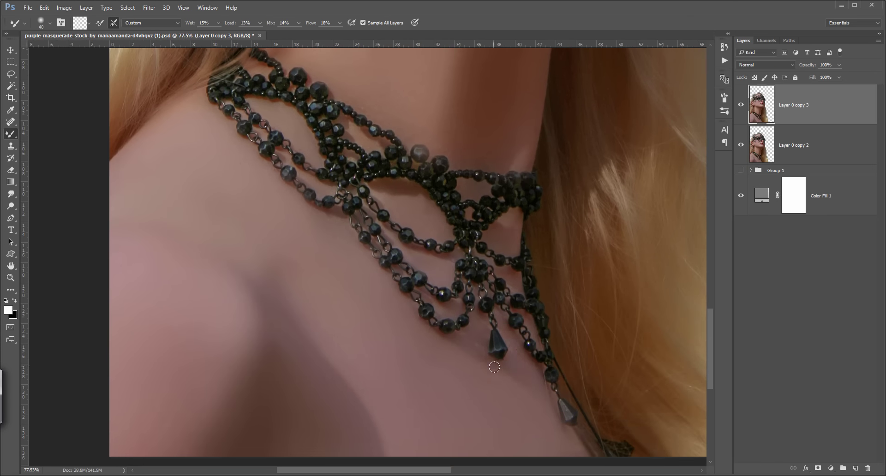
pyautogui.scroll(-2, 494, 367)
pyautogui.scroll(3, 573, 295)
pyautogui.scroll(3, 467, 291)
pyautogui.hotkey('ctrl', '0')
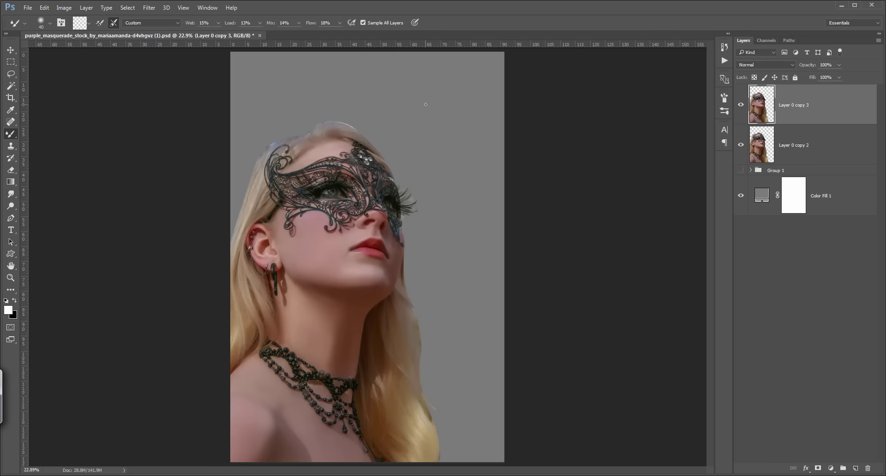
pyautogui.scroll(2, 351, 204)
pyautogui.scroll(2, 324, 208)
pyautogui.scroll(2, 307, 206)
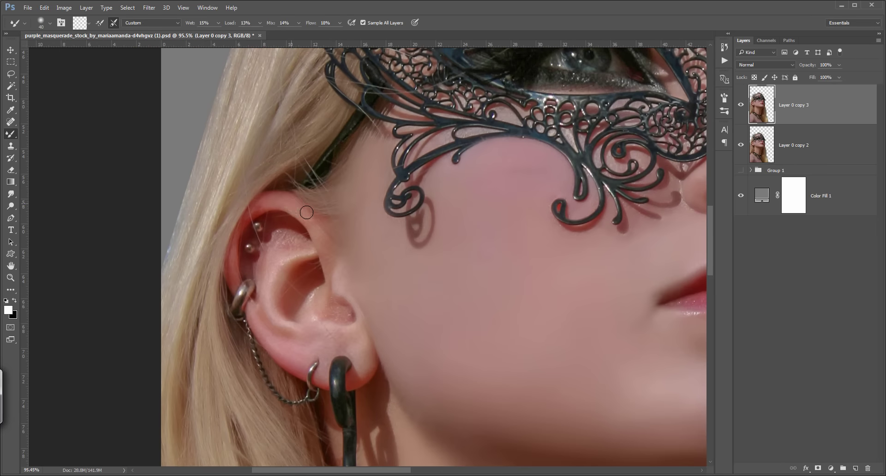
# Smooth the ear and neck, then merge the two portrait layers.
pyautogui.moveTo(321, 158); pyautogui.dragTo(330, 125)
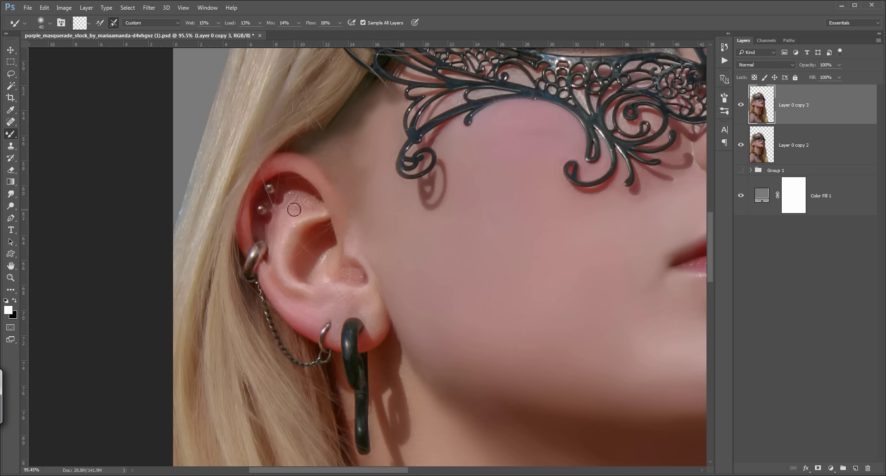
pyautogui.press('[')
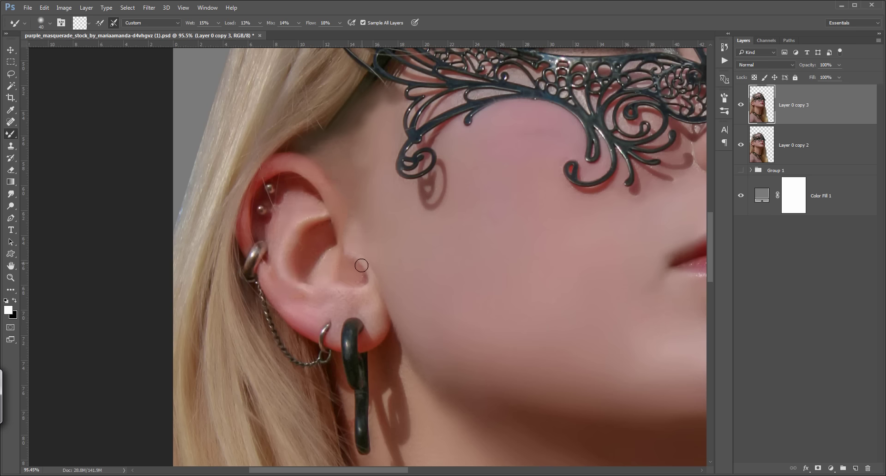
pyautogui.press(']')
pyautogui.press(']')
pyautogui.scroll(-2, 369, 351)
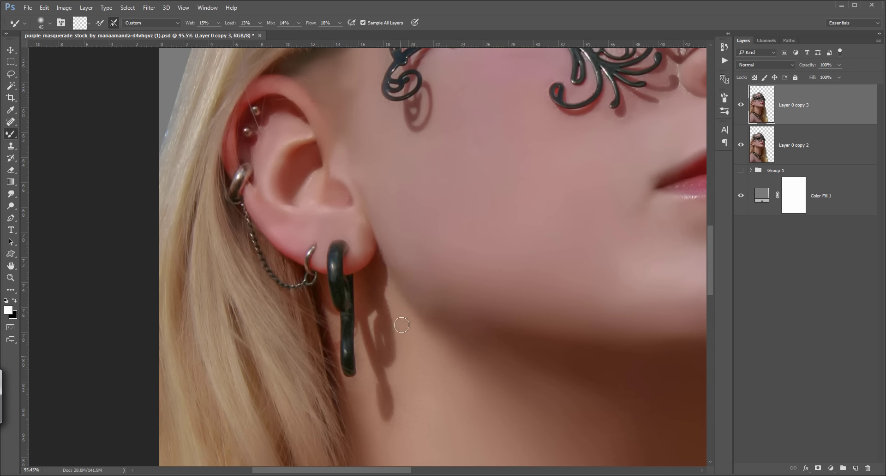
pyautogui.scroll(-3, 416, 324)
pyautogui.hotkey('ctrl', '-')
pyautogui.press(']')
pyautogui.press(']')
pyautogui.press(']')
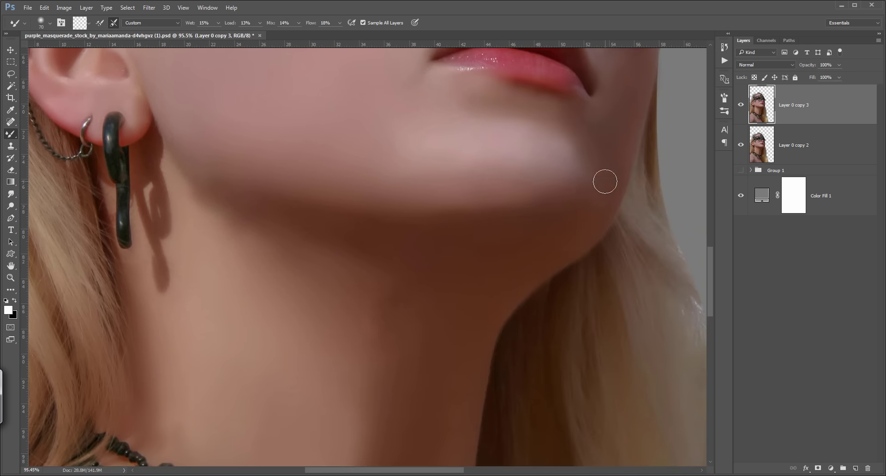
pyautogui.hotkey('ctrl', '0')
pyautogui.hotkey('ctrl', 'e')
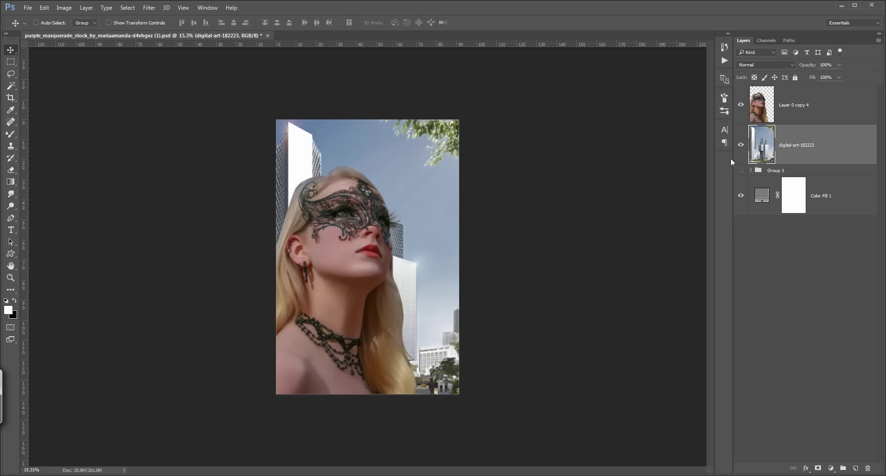
# Toggle the city layer to check the cutout, then Gaussian-blur it at about 89.9 px.
pyautogui.click(740, 145)
pyautogui.click(739, 153)
pyautogui.click(150, 8)
pyautogui.moveTo(156, 136)
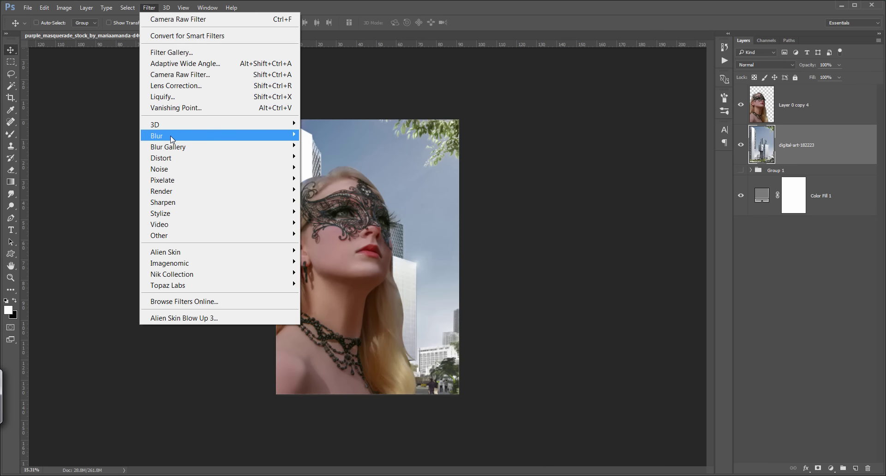
pyautogui.click(329, 184)
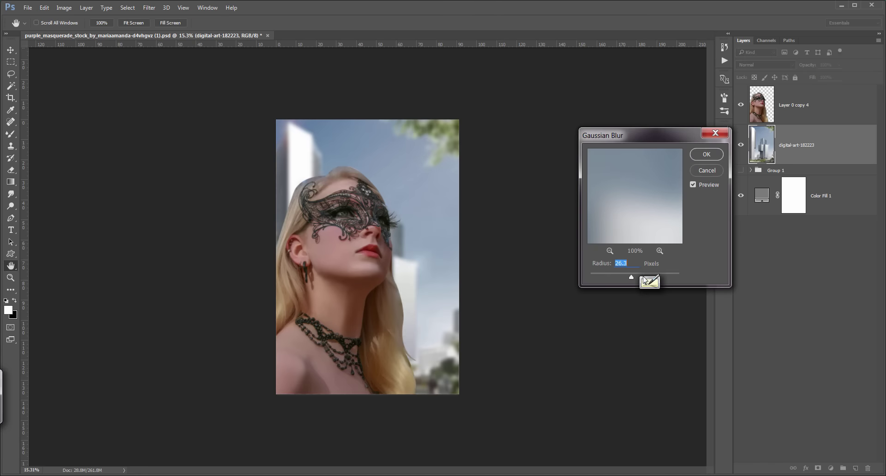
pyautogui.moveTo(631, 277); pyautogui.dragTo(647, 277)
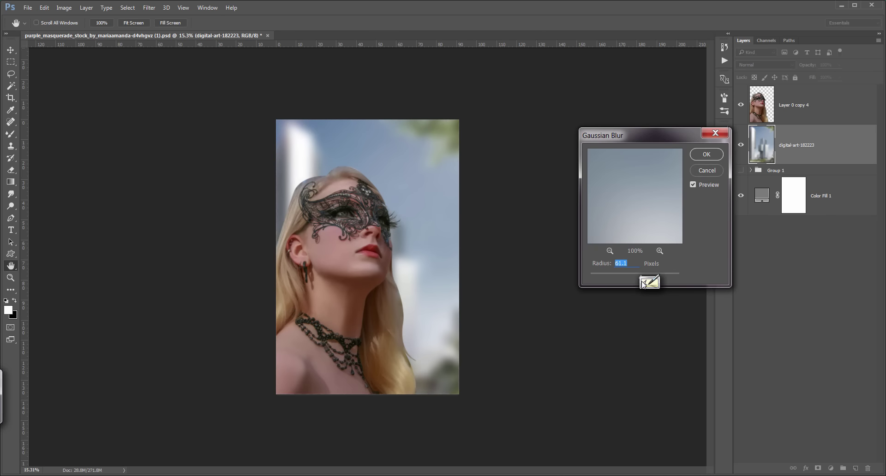
pyautogui.click(649, 283)
pyautogui.click(646, 279)
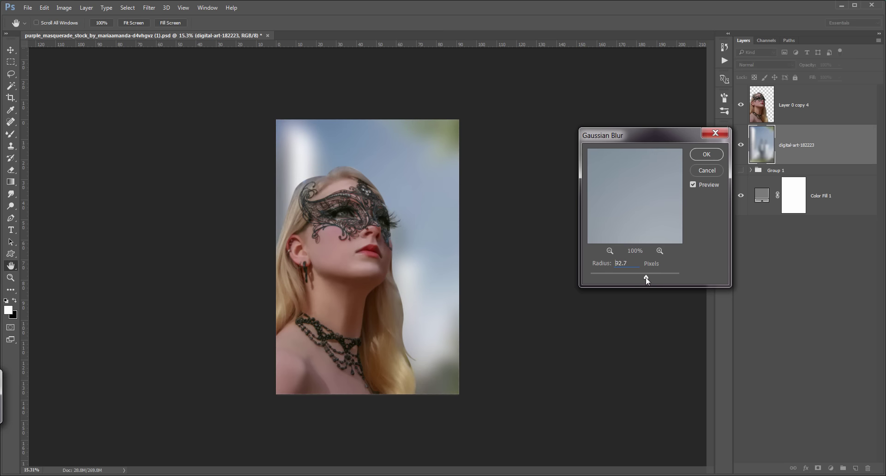
pyautogui.moveTo(647, 279); pyautogui.dragTo(646, 279)
pyautogui.click(707, 154)
# Shift the blurred city background sideways behind the woman with the Move tool.
pyautogui.press('v')
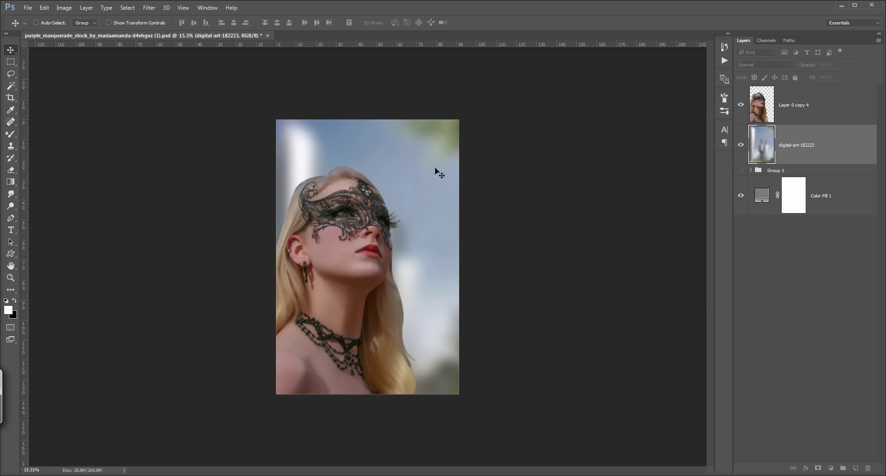
pyautogui.moveTo(337, 155)
pyautogui.mouseDown()
pyautogui.moveTo(361, 166)
pyautogui.moveTo(339, 165)
pyautogui.mouseUp()
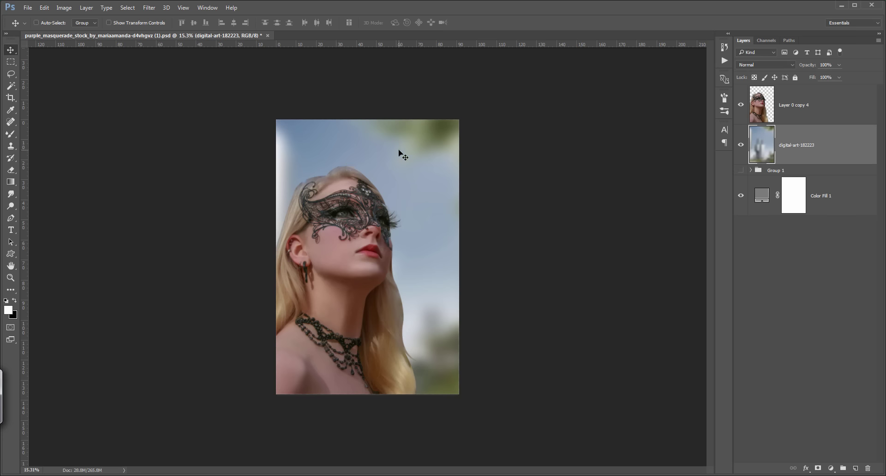
pyautogui.hotkey('ctrl', '0')
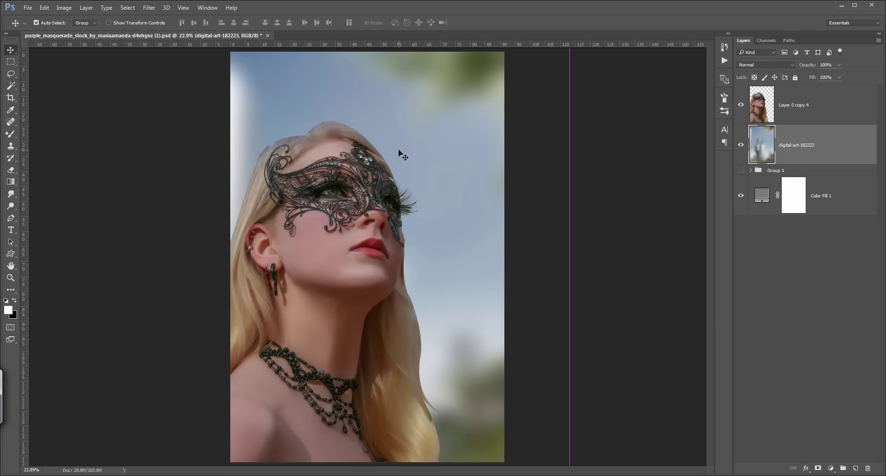
# Save the document, then smudge the hair edge into the sky with the Smudge tool.
pyautogui.hotkey('ctrl', 's')
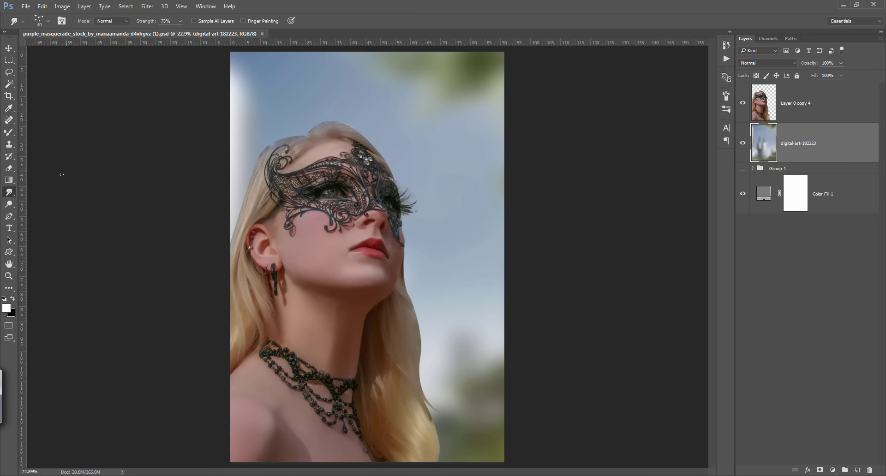
pyautogui.rightClick(12, 197)
pyautogui.click(53, 201)
pyautogui.scroll(3, 395, 310)
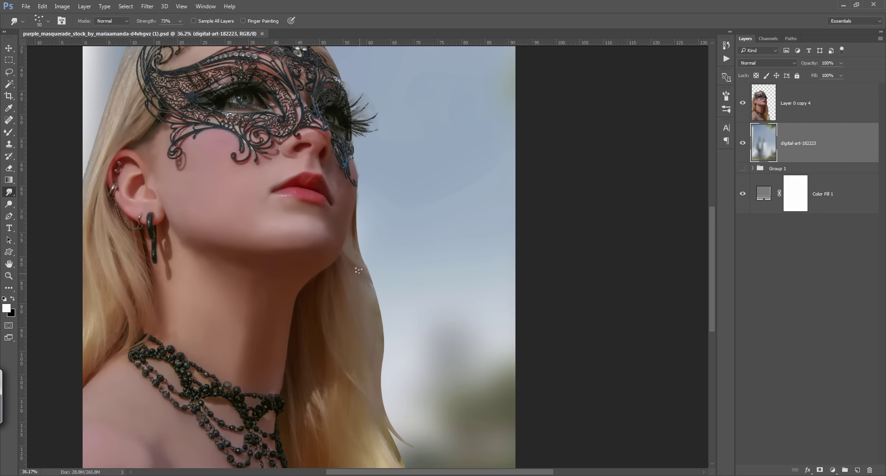
pyautogui.moveTo(379, 282); pyautogui.dragTo(388, 291)
# On the woman layer, smudge the hair edges at 63% strength in Normal mode.
pyautogui.click(773, 104)
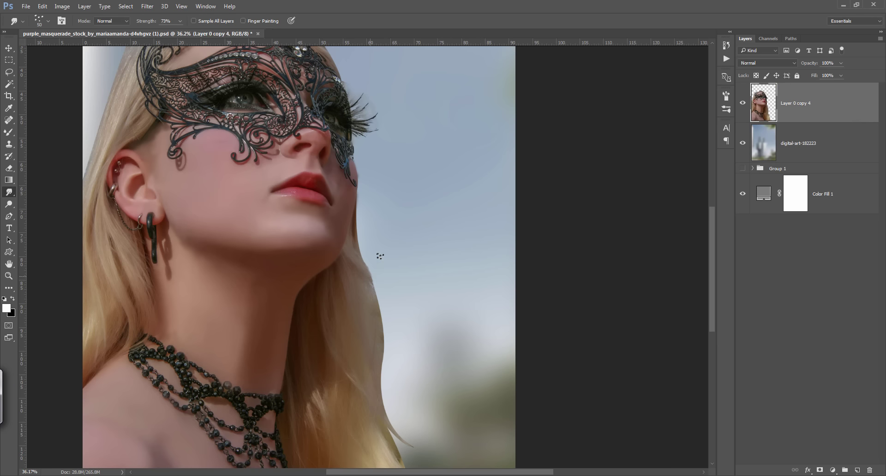
pyautogui.click(122, 21)
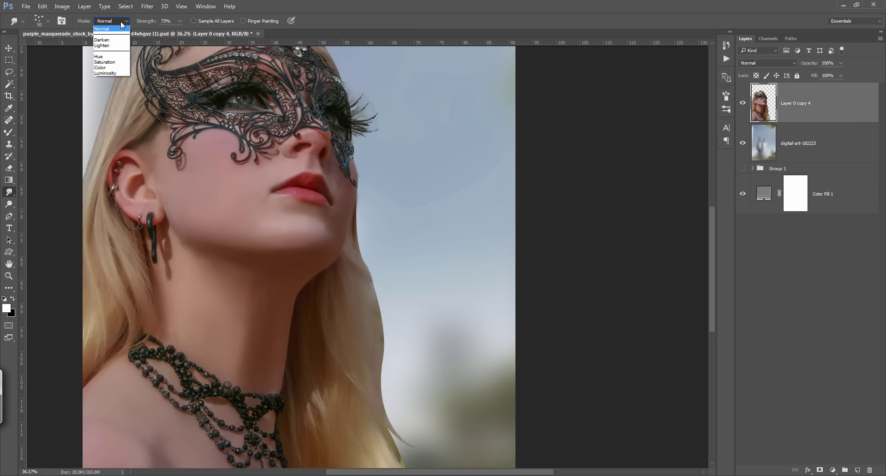
pyautogui.click(123, 22)
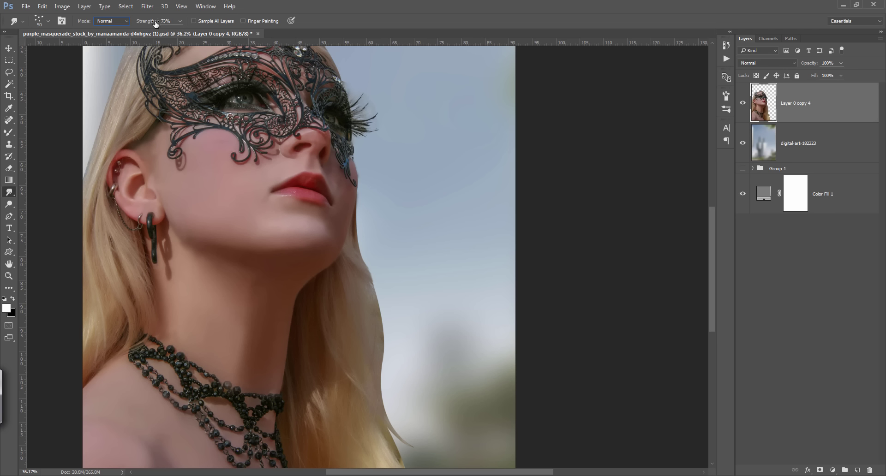
pyautogui.moveTo(156, 24); pyautogui.dragTo(146, 24)
pyautogui.moveTo(386, 354); pyautogui.dragTo(386, 351)
pyautogui.scroll(3, 226, 286)
pyautogui.hscroll(-3, 226, 286)
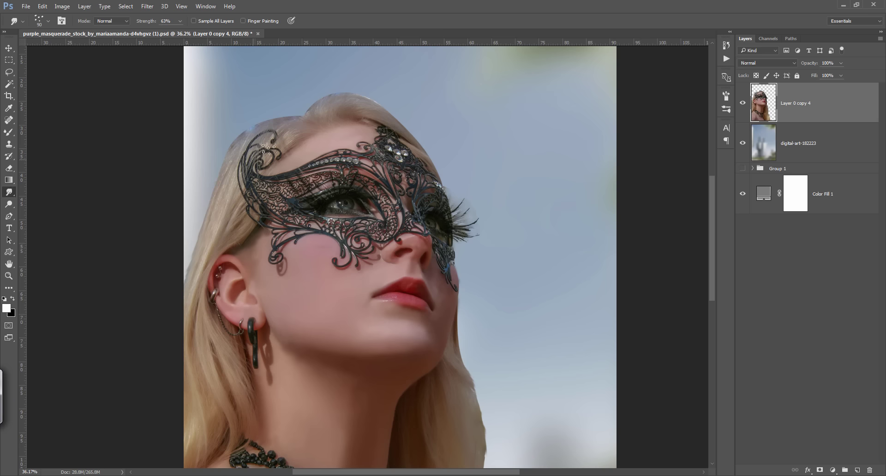
pyautogui.moveTo(320, 99); pyautogui.dragTo(310, 163)
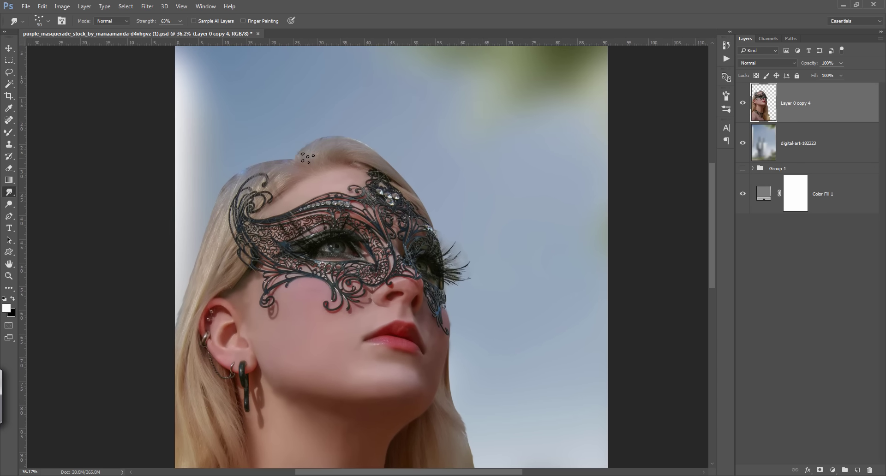
# Turn off brush Transfer, set smudge Strength to 45%, and shrink the brush to 70 px.
pyautogui.click(61, 21)
pyautogui.click(560, 171)
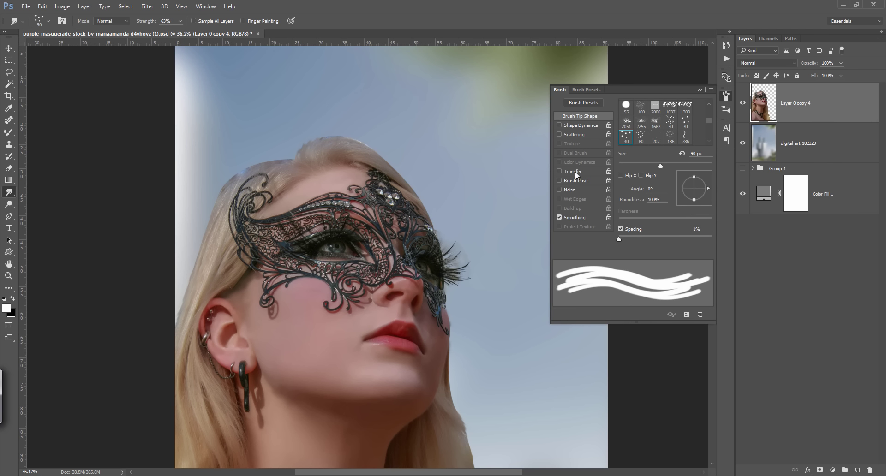
pyautogui.moveTo(147, 21); pyautogui.dragTo(133, 21)
pyautogui.moveTo(146, 21); pyautogui.dragTo(153, 20)
pyautogui.press('[')
pyautogui.press('[')
pyautogui.press('[')
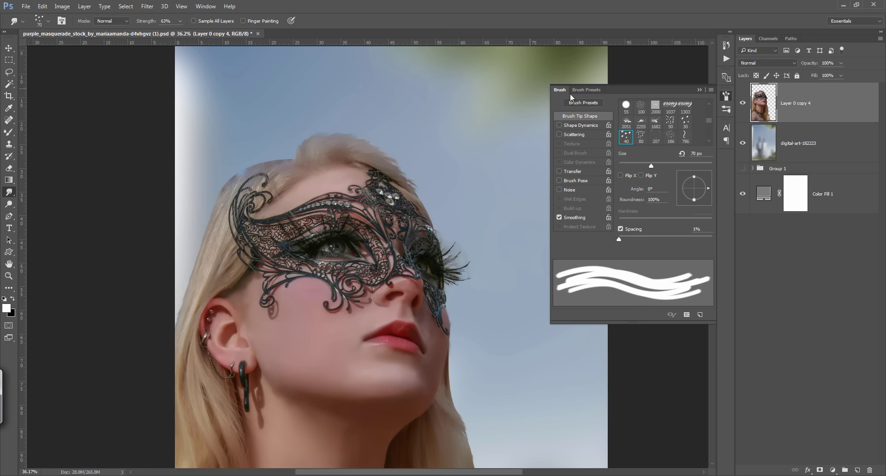
pyautogui.click(700, 90)
pyautogui.scroll(-1, 485, 129)
# Smudge the hair edges into wisps over the sky at 72% strength with a 100 px brush.
pyautogui.scroll(-1, 467, 138)
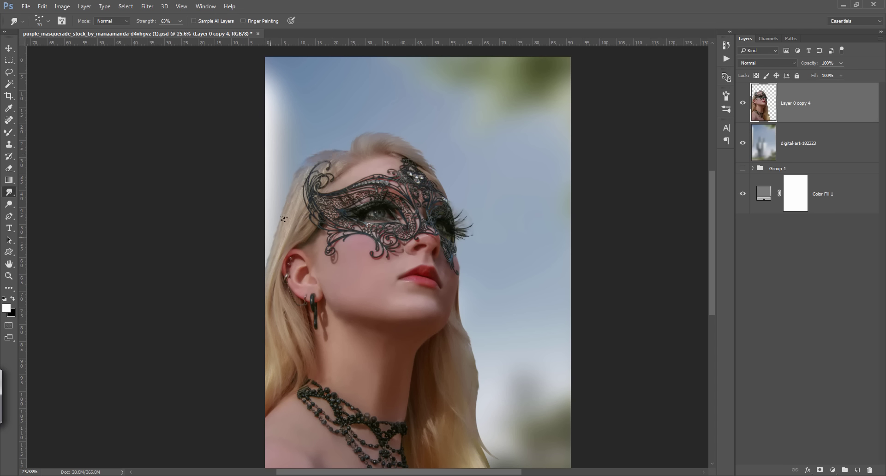
pyautogui.moveTo(445, 266); pyautogui.dragTo(390, 183)
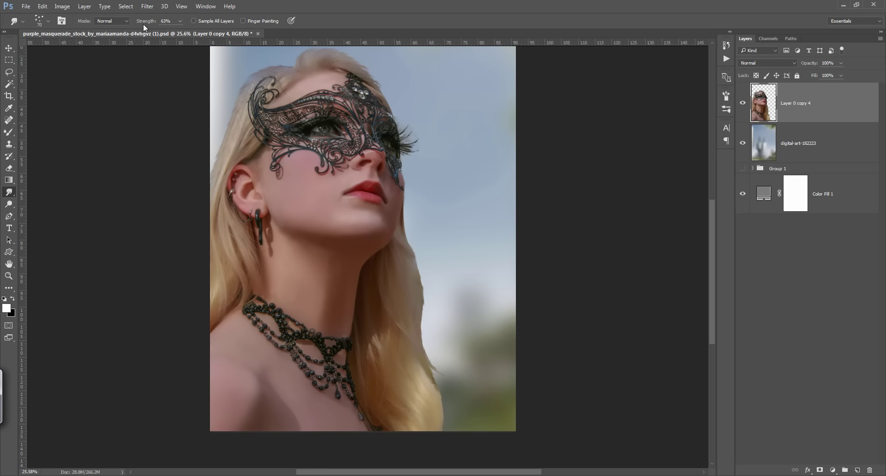
pyautogui.moveTo(144, 27); pyautogui.dragTo(149, 27)
pyautogui.press(']')
pyautogui.moveTo(437, 404); pyautogui.dragTo(439, 426)
pyautogui.moveTo(423, 292); pyautogui.dragTo(421, 358)
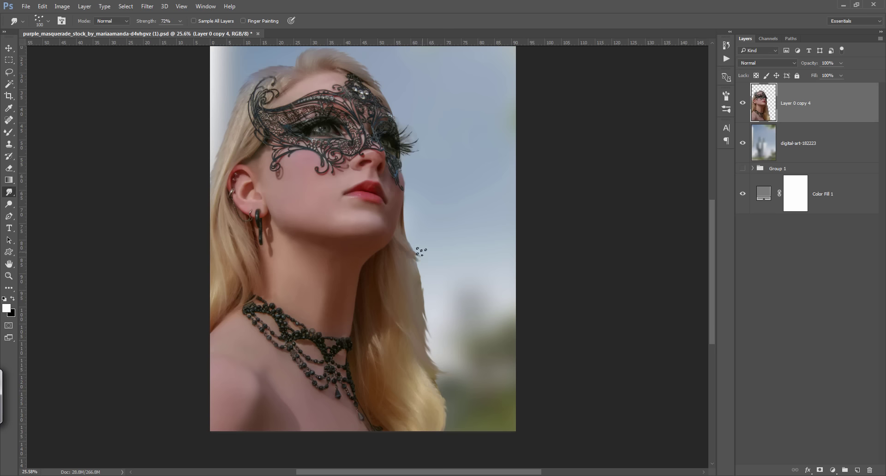
pyautogui.moveTo(413, 281); pyautogui.dragTo(415, 290)
pyautogui.scroll(-1, 429, 265)
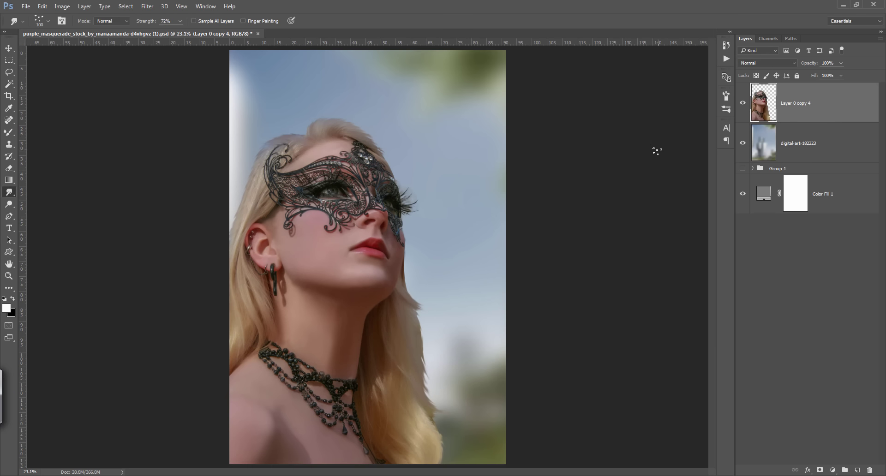
# Merge the woman into Layer 1, add an empty Layer 2, and start a 50% gray fill.
pyautogui.click(857, 470)
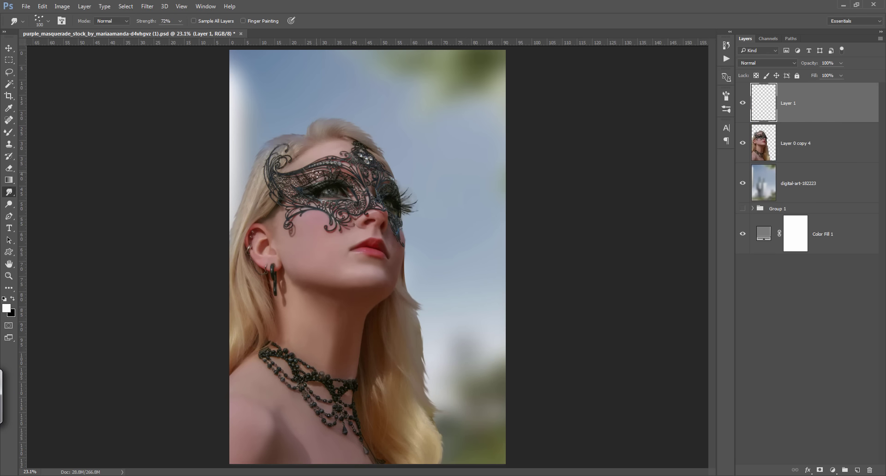
pyautogui.hotkey('ctrl', 'e')
pyautogui.press('b')
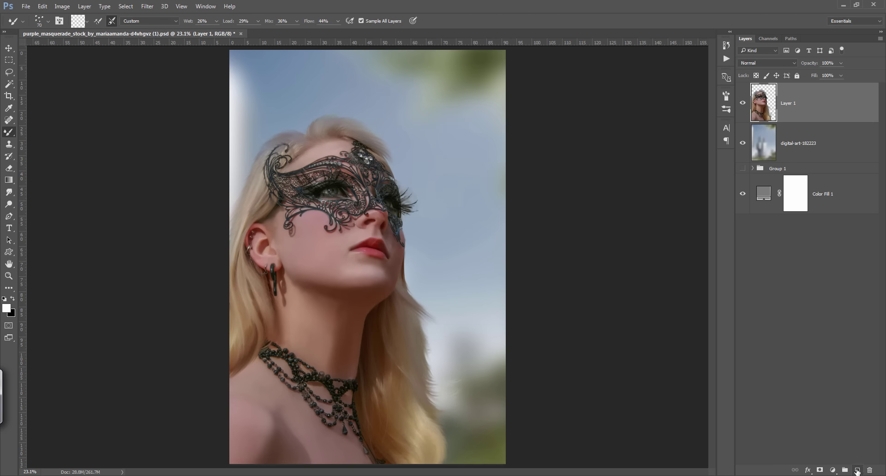
pyautogui.click(858, 470)
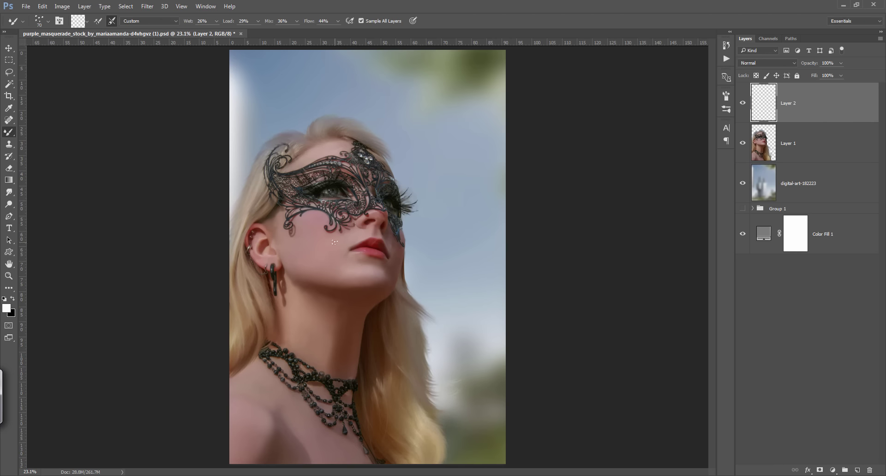
pyautogui.hotkey('shift', 'F5')
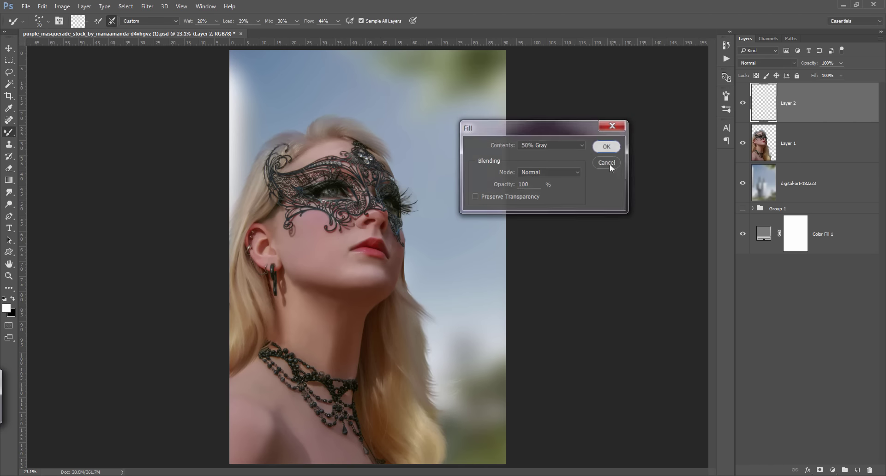
# Fill Layer 2 with 50% gray and set its blend mode to Overlay.
pyautogui.press('Return')
pyautogui.click(769, 62)
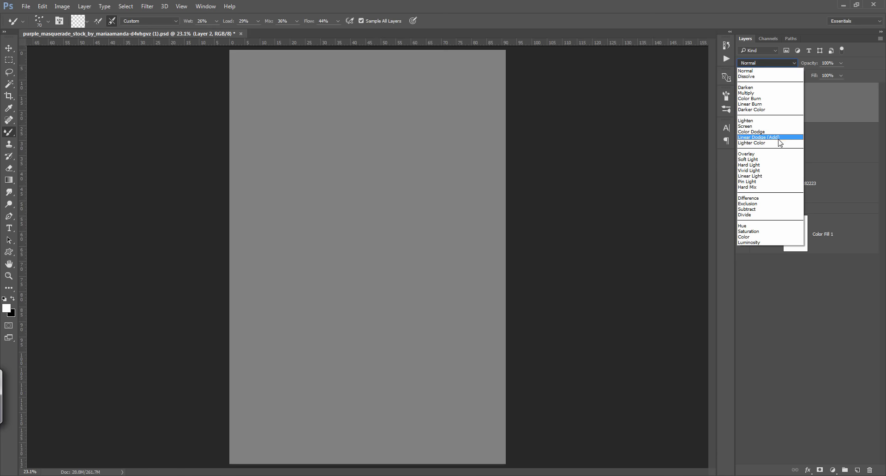
pyautogui.click(773, 158)
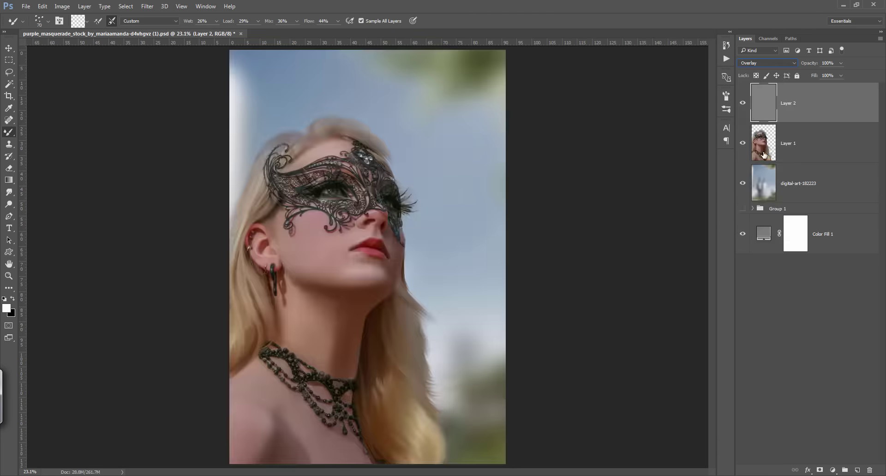
# Dodge the cheek, neck and left shoulder at 4% Midtones exposure with 250–500 px brushes.
pyautogui.click(9, 204)
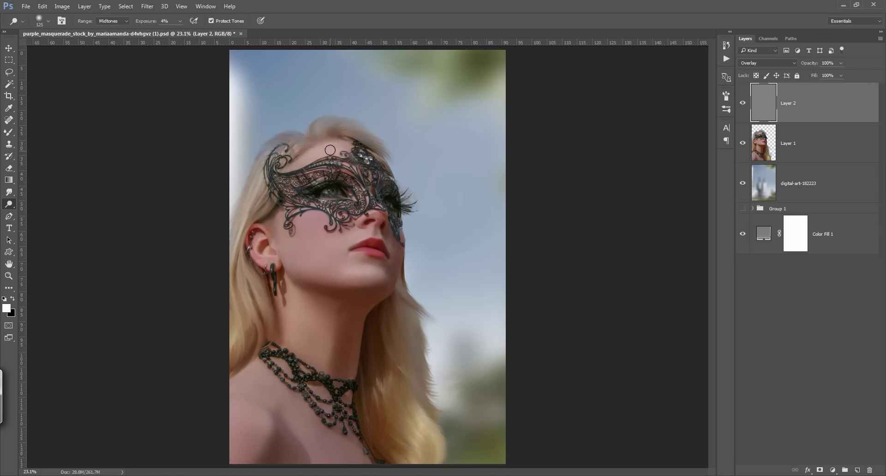
pyautogui.press(']')
pyautogui.press(']')
pyautogui.press(']')
pyautogui.press('[')
pyautogui.moveTo(314, 222); pyautogui.dragTo(333, 237)
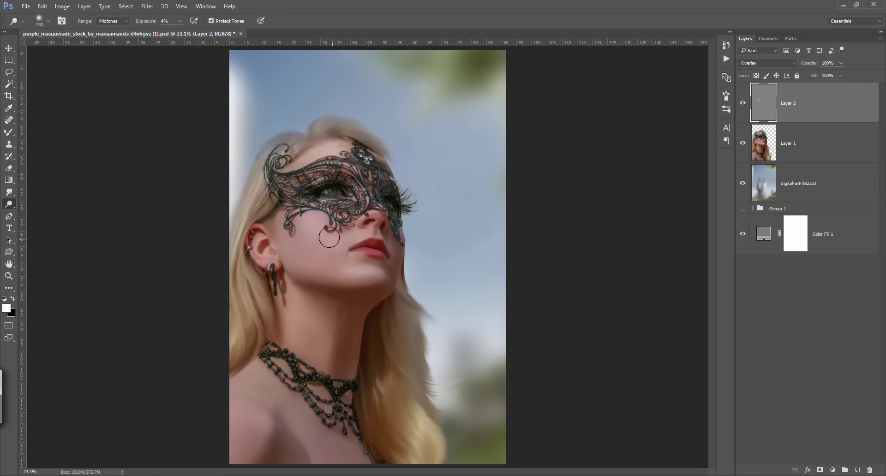
pyautogui.press('[')
pyautogui.press('[')
pyautogui.press('[')
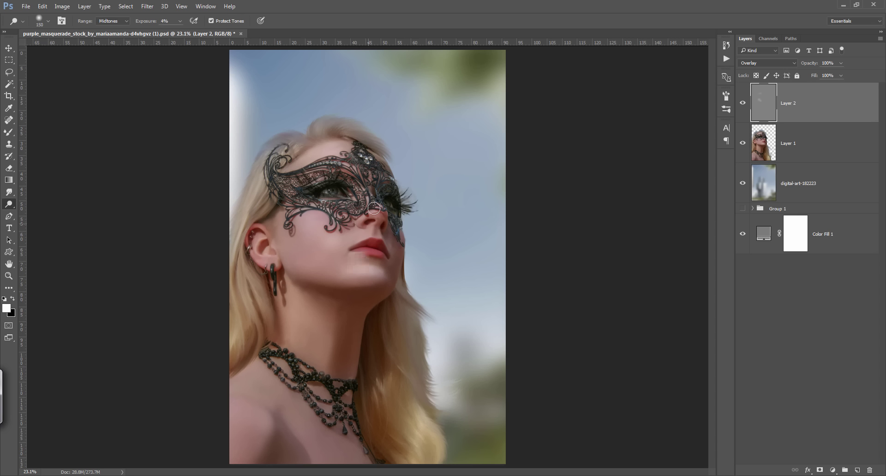
pyautogui.press(']')
pyautogui.press(']')
pyautogui.press(']')
pyautogui.press(']')
pyautogui.press(']')
pyautogui.moveTo(312, 247); pyautogui.dragTo(326, 252)
pyautogui.press('[')
pyautogui.press('[')
pyautogui.moveTo(296, 296); pyautogui.dragTo(307, 352)
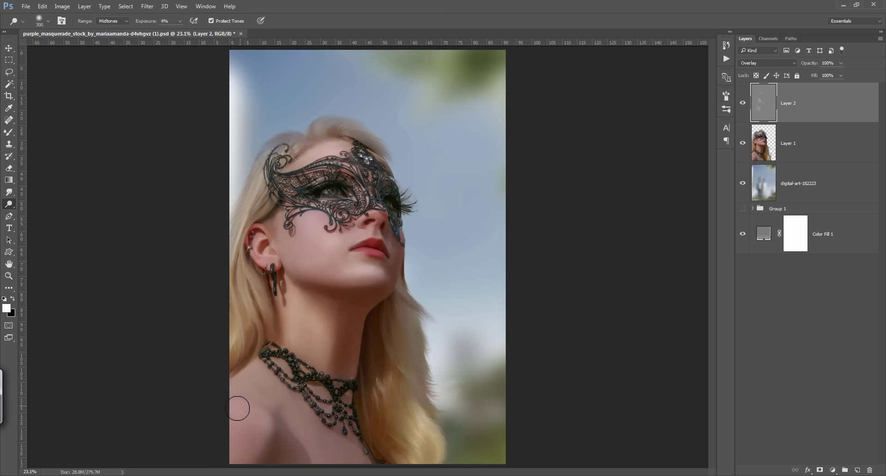
pyautogui.moveTo(238, 406); pyautogui.dragTo(234, 437)
# Dodge the nose and lips with a small brush, rotating the view to about -3°.
pyautogui.press('[')
pyautogui.press('[')
pyautogui.press('[')
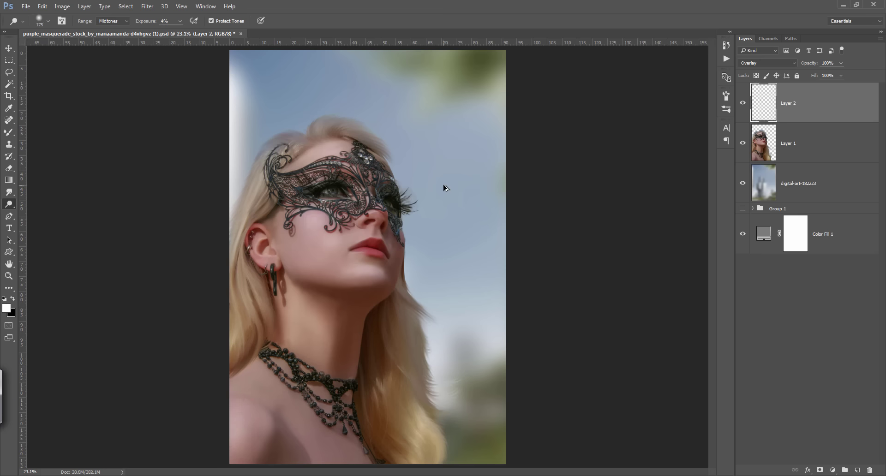
pyautogui.press(']')
pyautogui.press(']')
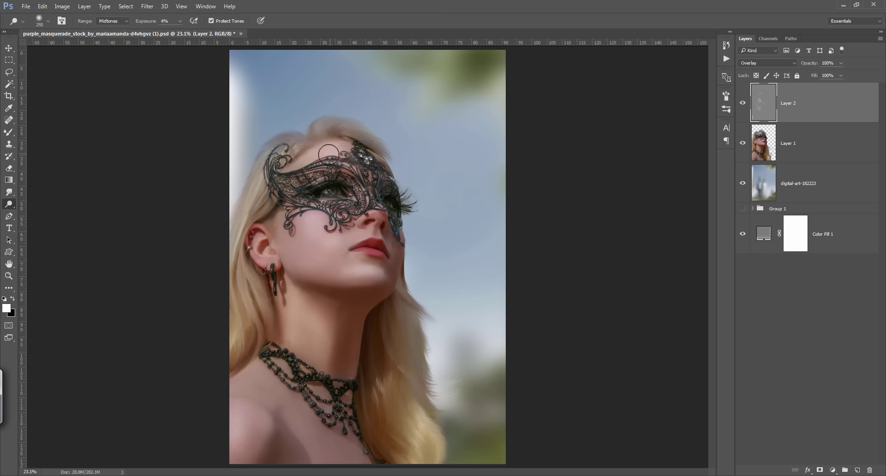
pyautogui.press('[')
pyautogui.press('[')
pyautogui.press('[')
pyautogui.scroll(5, 347, 215)
pyautogui.press('[')
pyautogui.press('[')
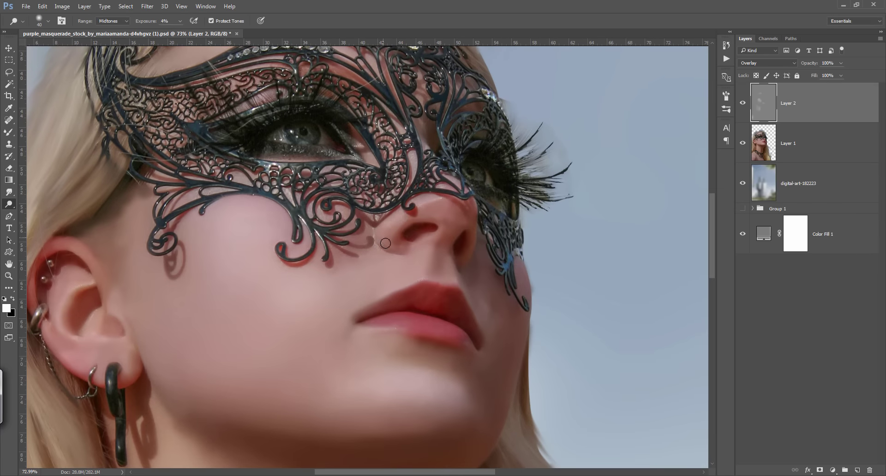
pyautogui.press('[')
pyautogui.press(']')
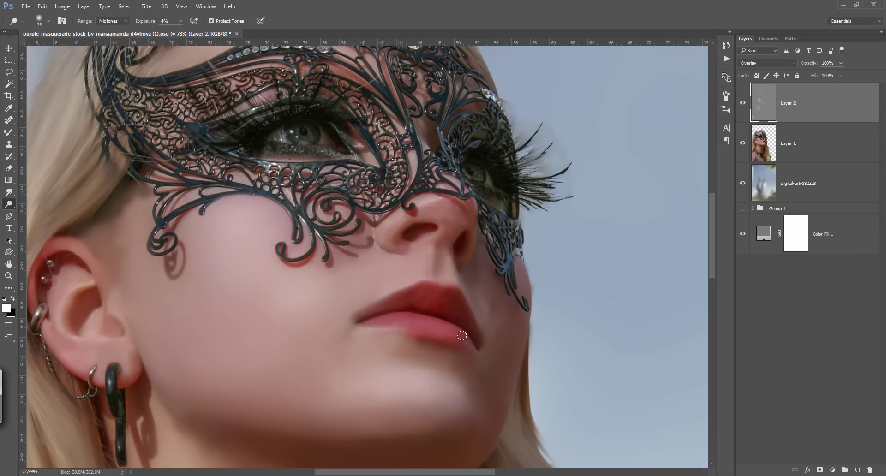
pyautogui.press('r')
pyautogui.moveTo(583, 279); pyautogui.dragTo(569, 165)
pyautogui.click(9, 204)
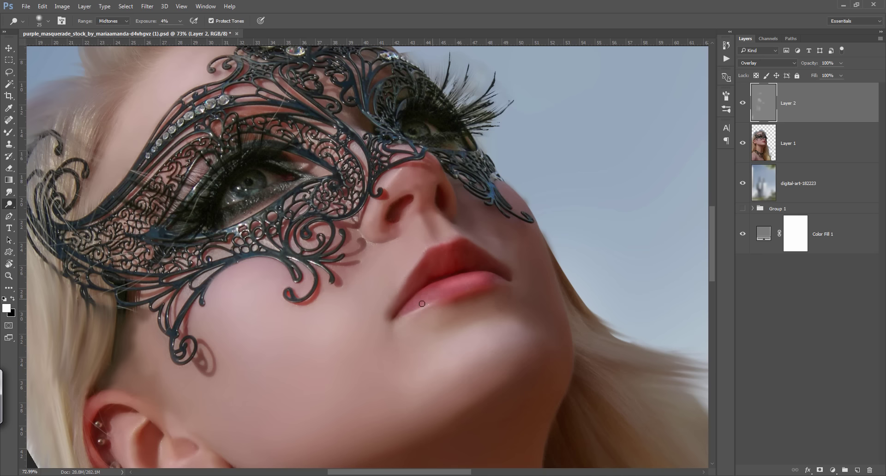
pyautogui.scroll(-3, 455, 257)
pyautogui.press('r')
pyautogui.moveTo(586, 297); pyautogui.dragTo(560, 276)
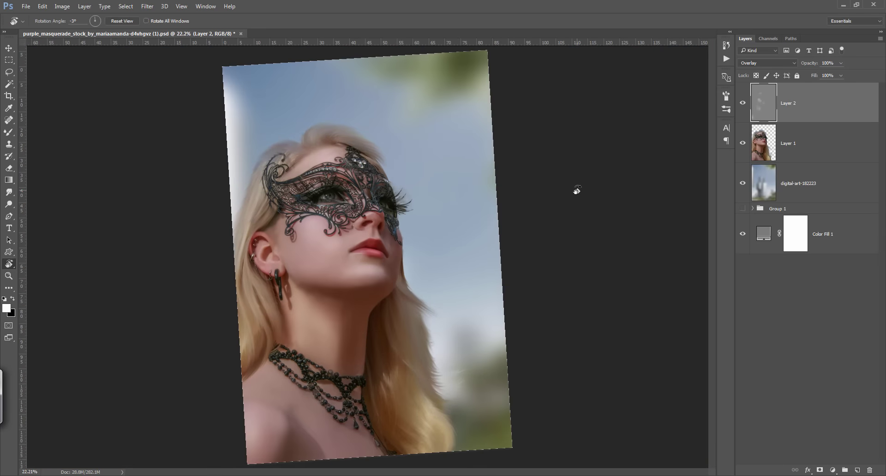
# Enlarge the dodge brush and straighten the rotated canvas back to 0°.
pyautogui.click(11, 193)
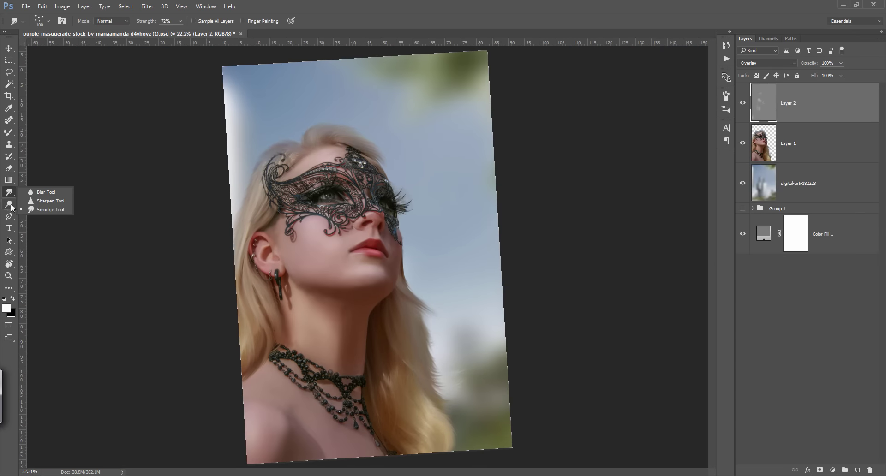
pyautogui.click(9, 204)
pyautogui.scroll(3, 386, 262)
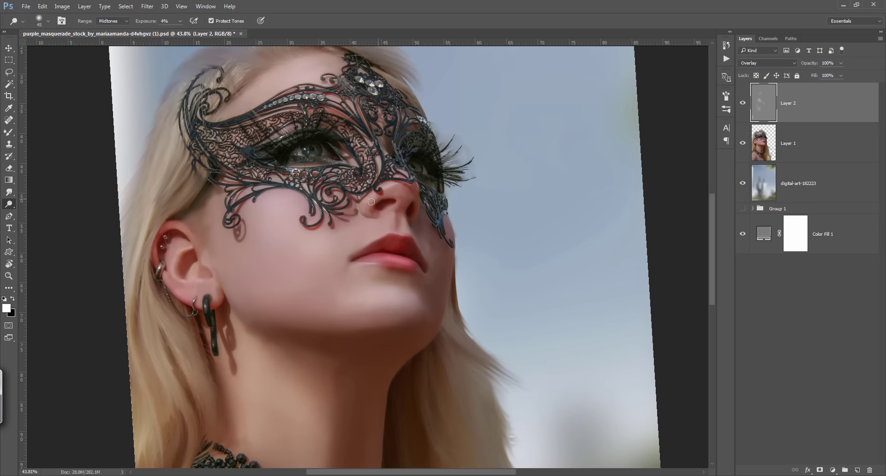
pyautogui.press(']')
pyautogui.press(']')
pyautogui.press(']')
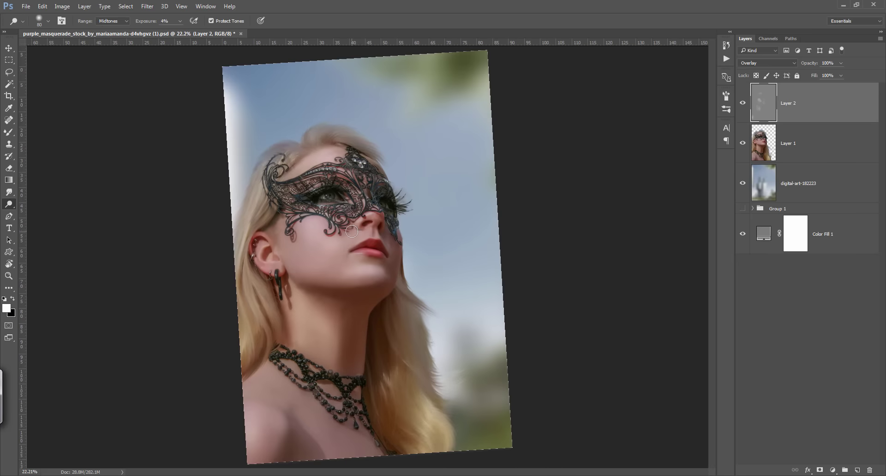
pyautogui.scroll(-3, 337, 240)
pyautogui.press('r')
pyautogui.moveTo(544, 162); pyautogui.dragTo(588, 166)
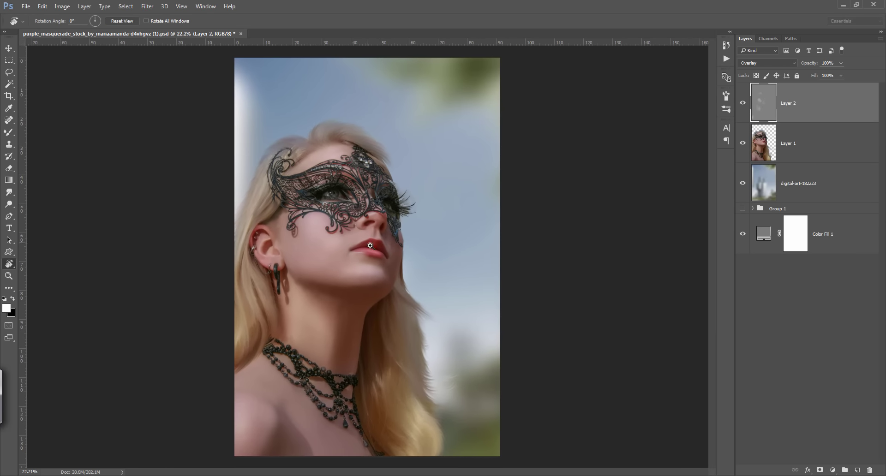
pyautogui.scroll(2, 364, 231)
pyautogui.click(9, 192)
# Dodge the hair and ear with varied brush sizes, then stamp visible layers into Layer 3.
pyautogui.press('o')
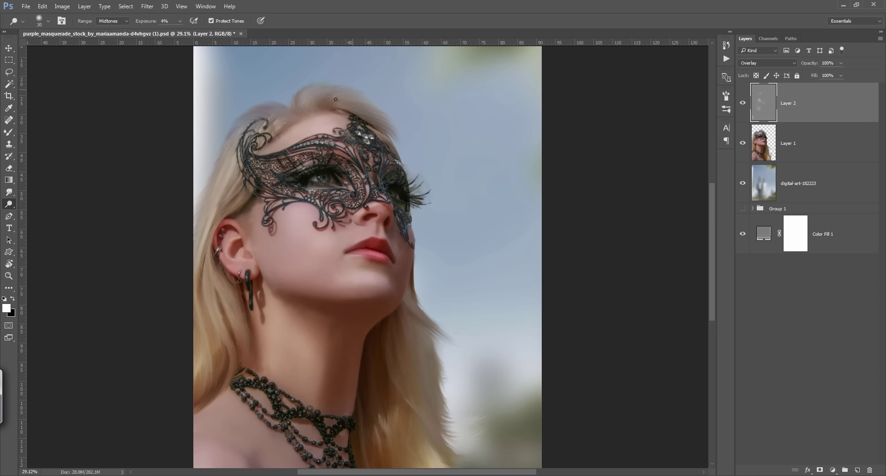
pyautogui.press(']')
pyautogui.press(']')
pyautogui.press(']')
pyautogui.press('[')
pyautogui.press('[')
pyautogui.press(']')
pyautogui.press(']')
pyautogui.press(']')
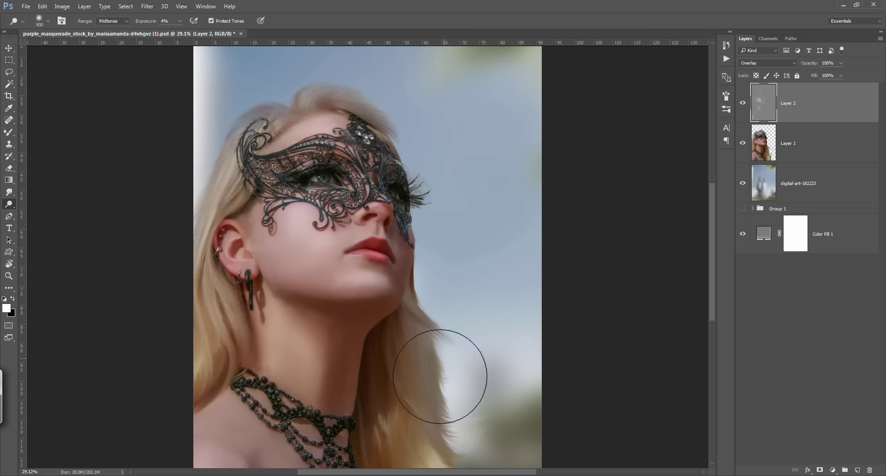
pyautogui.hotkey('ctrl', '-')
pyautogui.press('[')
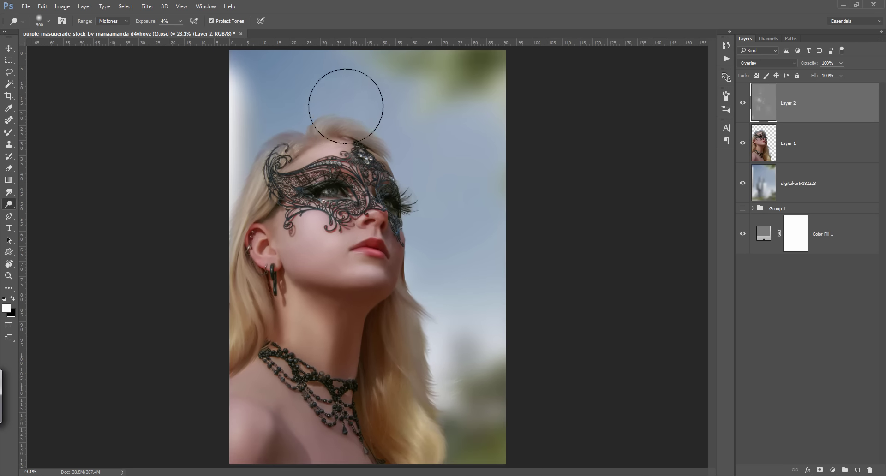
pyautogui.press('[')
pyautogui.press('[')
pyautogui.press('[')
pyautogui.press('[')
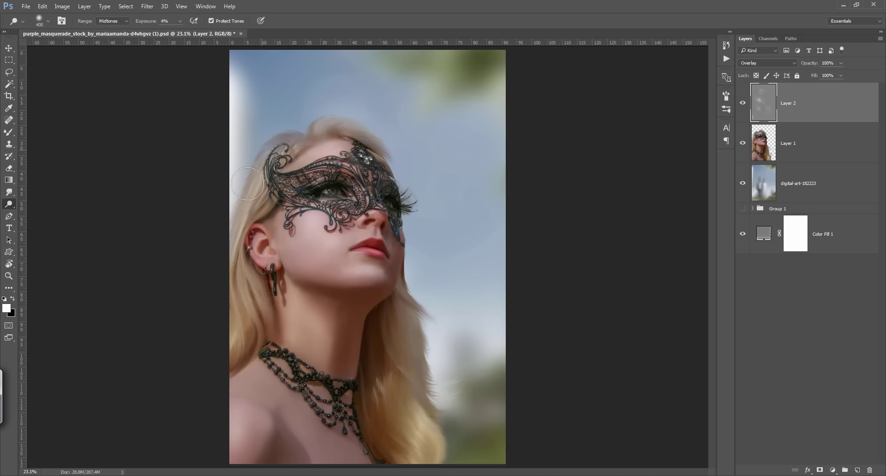
pyautogui.press('[')
pyautogui.press('[')
pyautogui.press('[')
pyautogui.press('[')
pyautogui.press('[')
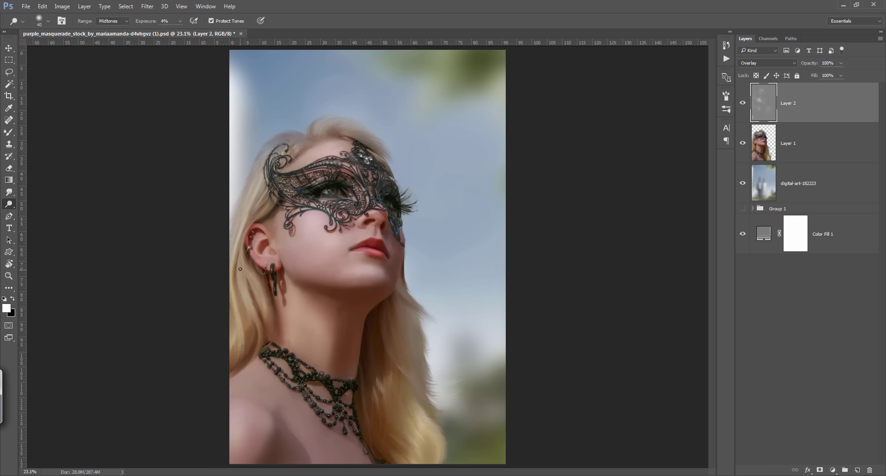
pyautogui.scroll(3, 262, 254)
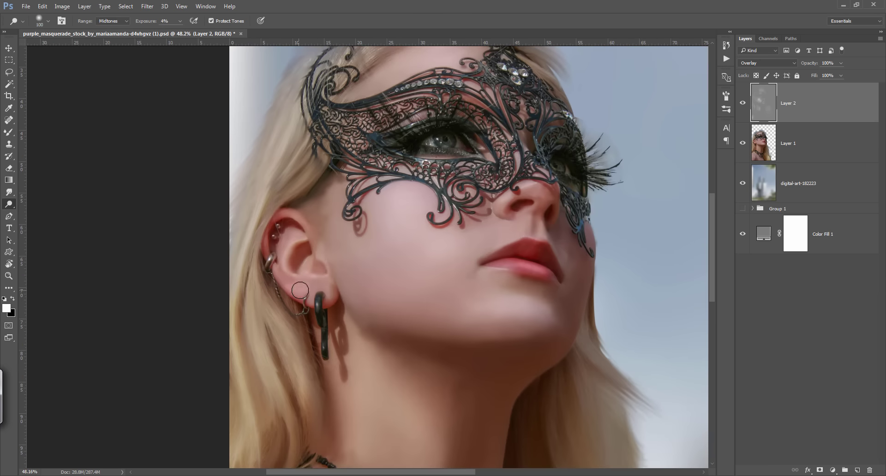
pyautogui.press(']')
pyautogui.press(']')
pyautogui.hotkey('ctrl', '0')
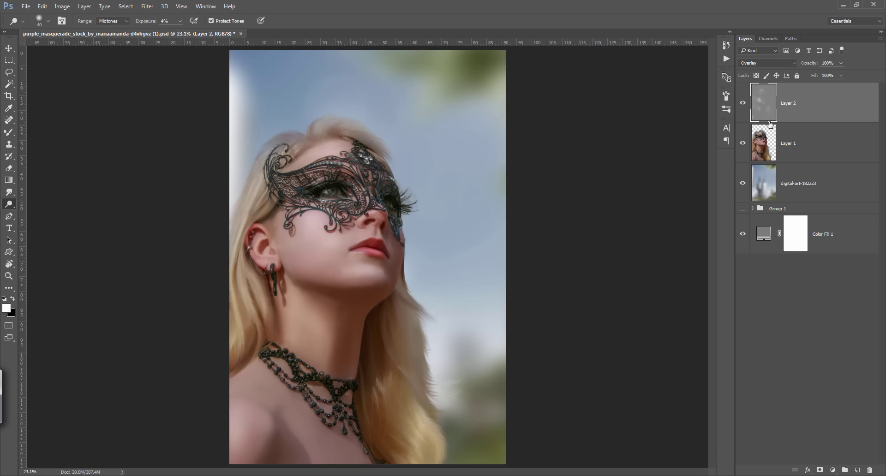
pyautogui.hotkey('ctrl', 'shift', 'alt', 'e')
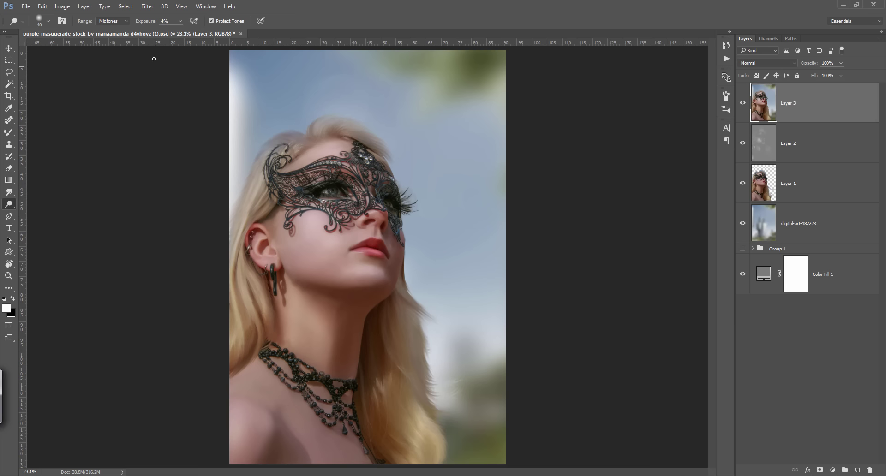
# Delete Layer 3 and rename the city background layer to 'o'.
pyautogui.click(147, 6)
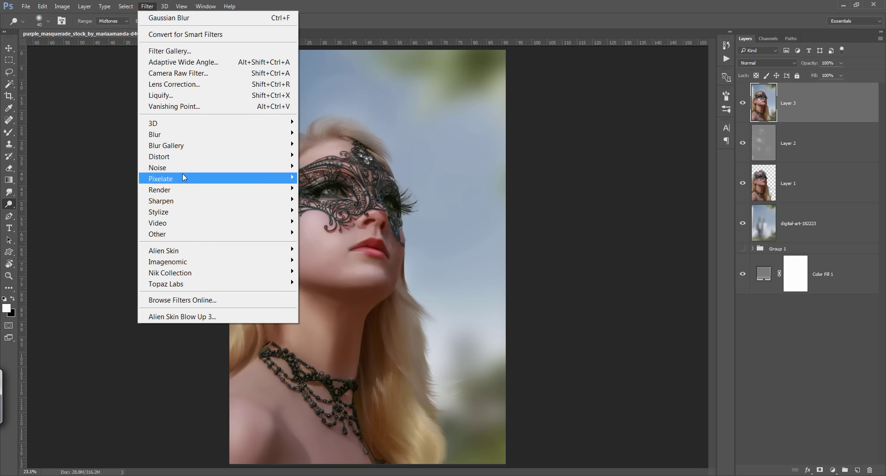
pyautogui.click(693, 32)
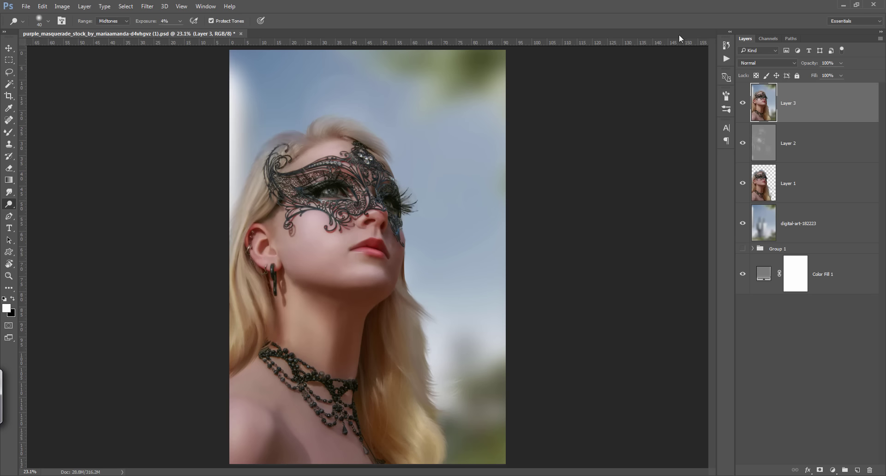
pyautogui.press('Delete')
pyautogui.click(841, 190)
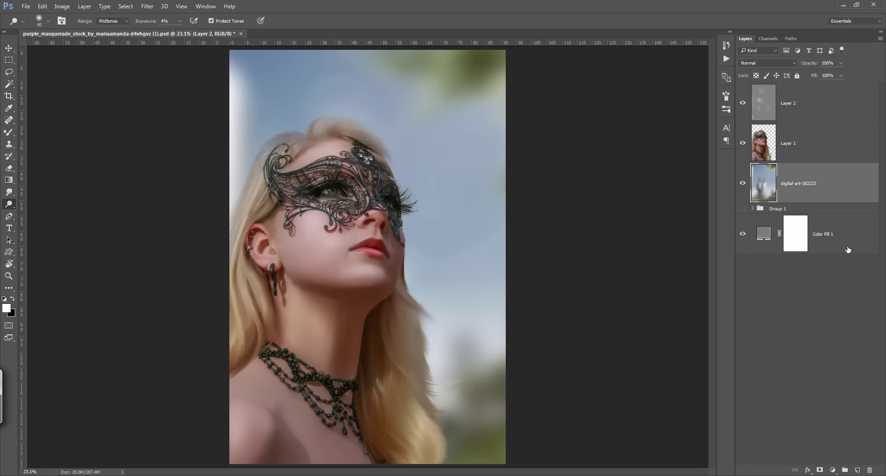
pyautogui.doubleClick(810, 185)
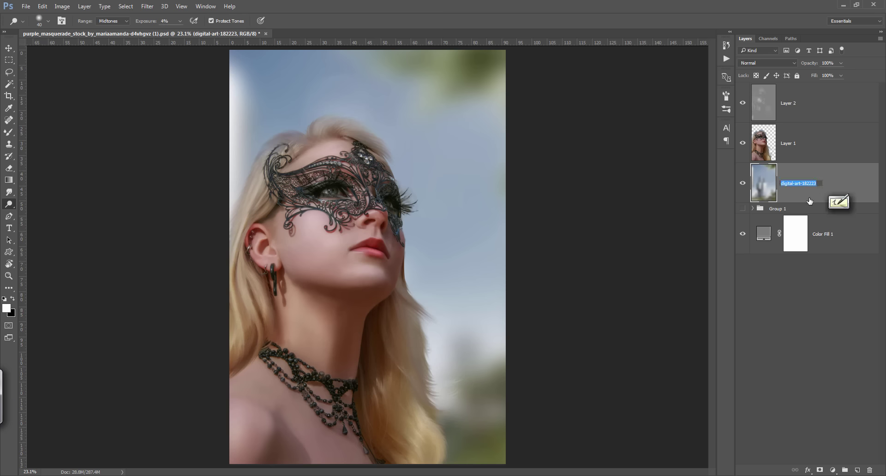
pyautogui.write('o')
pyautogui.press('Return')
# Try a Brightness/Contrast adjustment at -33, delete it, and select Layer 2.
pyautogui.click(833, 470)
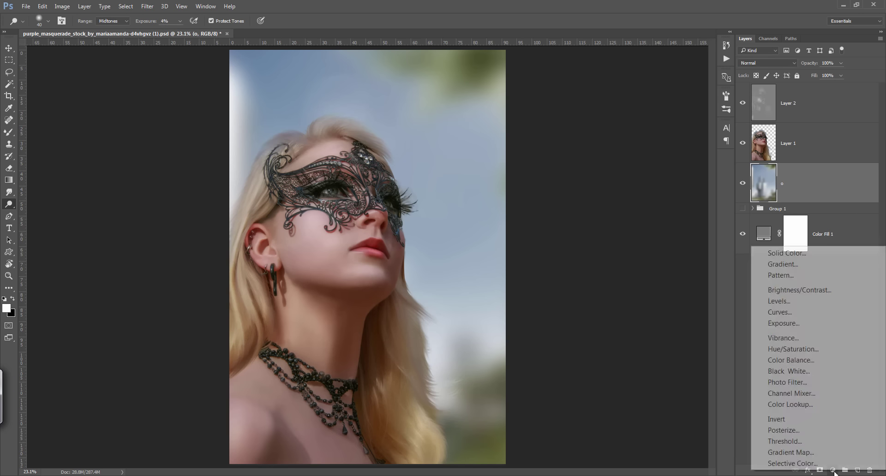
pyautogui.click(813, 291)
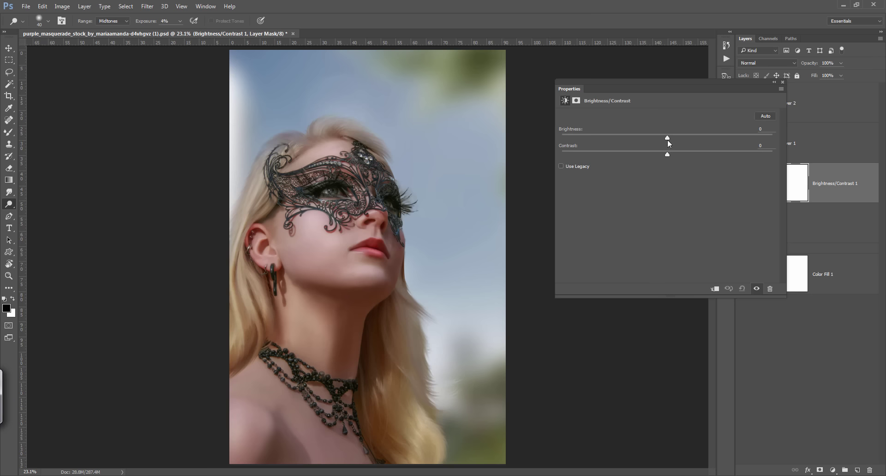
pyautogui.moveTo(668, 139); pyautogui.dragTo(644, 139)
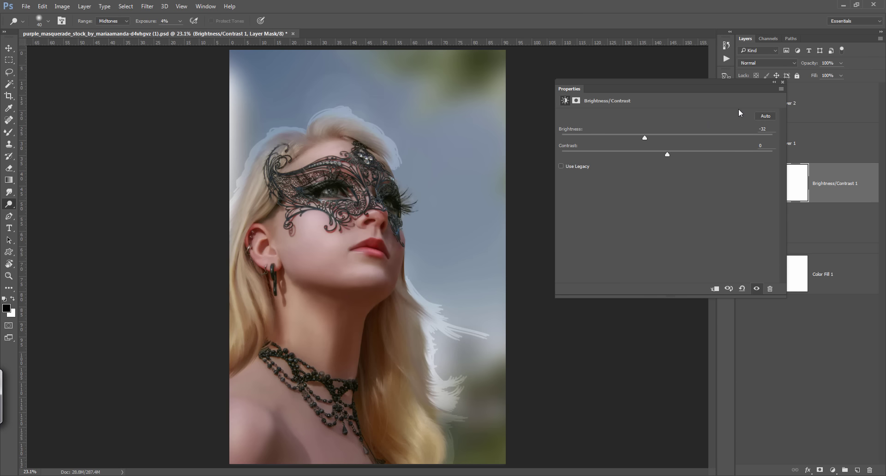
pyautogui.click(782, 82)
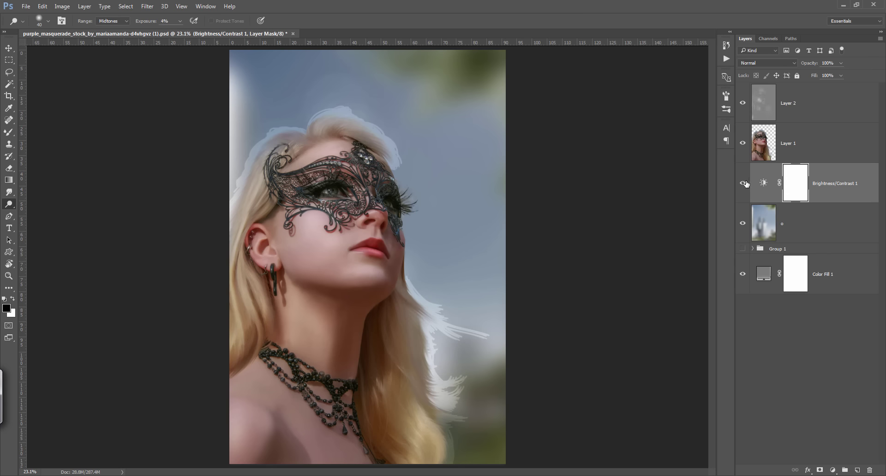
pyautogui.click(744, 184)
pyautogui.press('Delete')
pyautogui.click(782, 122)
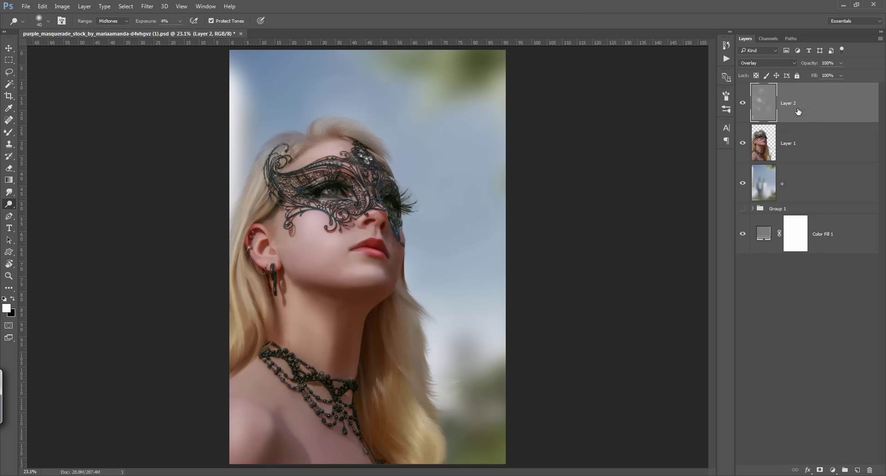
# Stamp visible layers into a fresh Layer 3, trying and discarding Oil Paint and Gaussian Blur.
pyautogui.hotkey('ctrl', 'shift', 'alt', 'e')
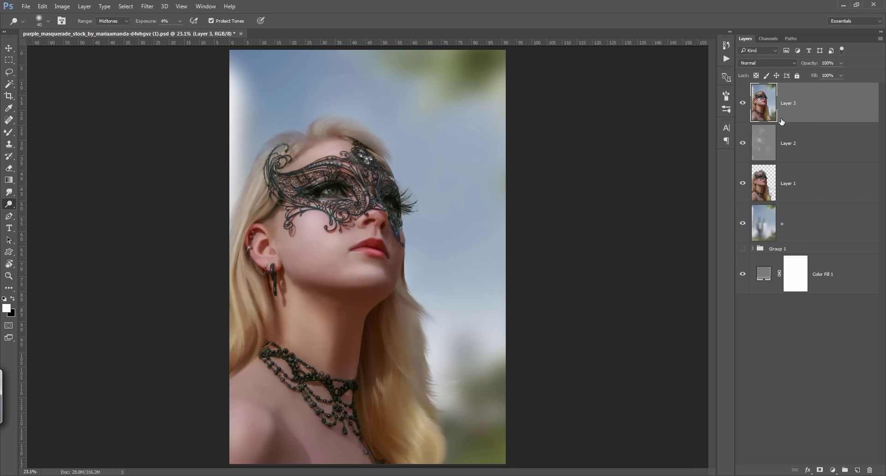
pyautogui.click(147, 6)
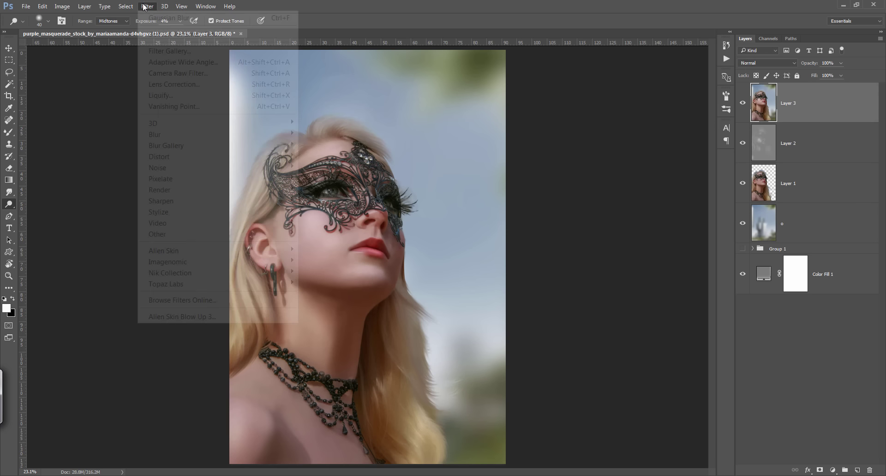
pyautogui.moveTo(159, 212)
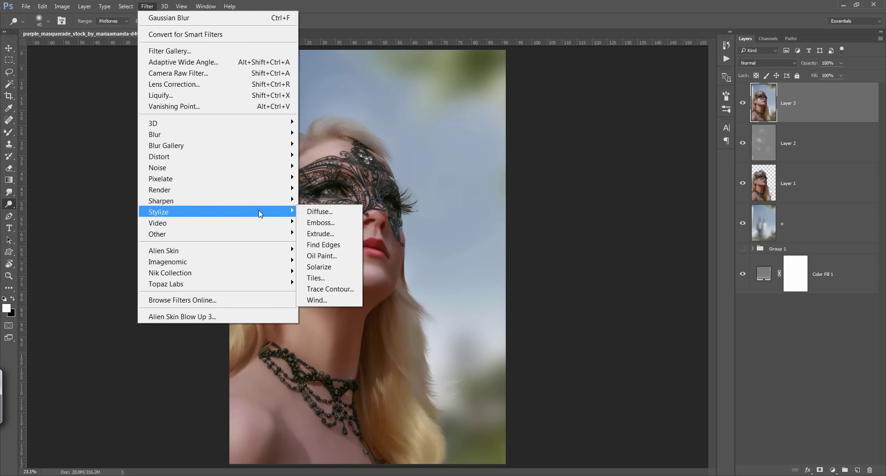
pyautogui.click(336, 257)
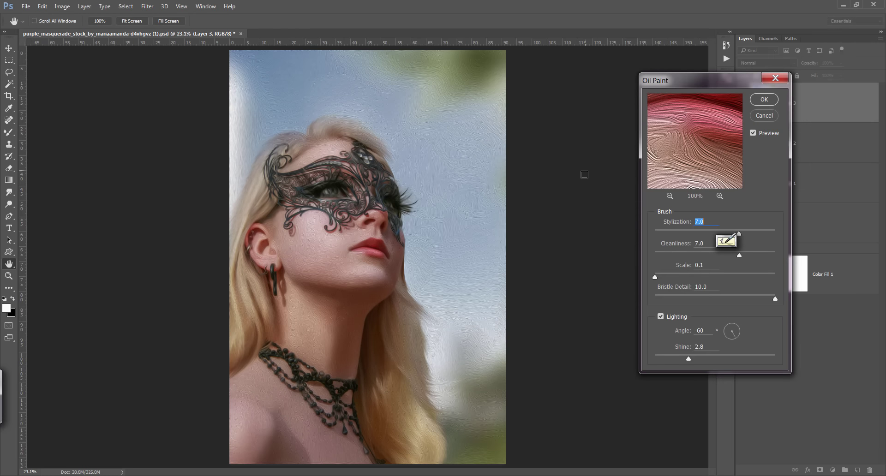
pyautogui.click(765, 115)
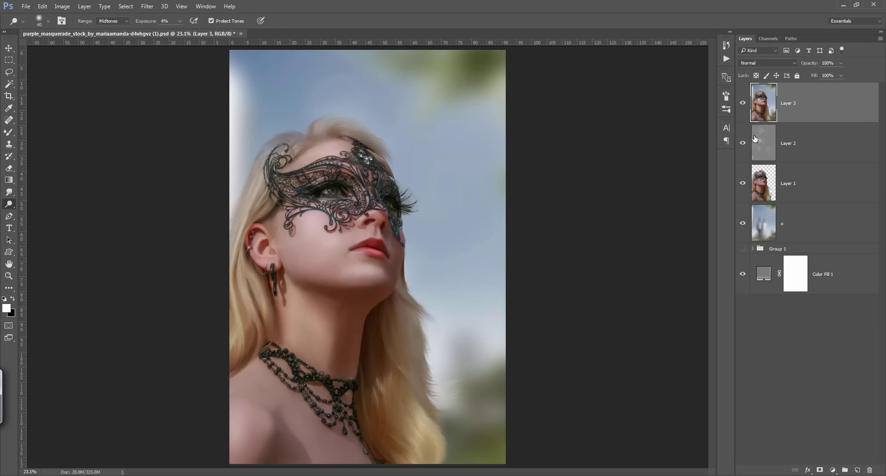
pyautogui.click(148, 7)
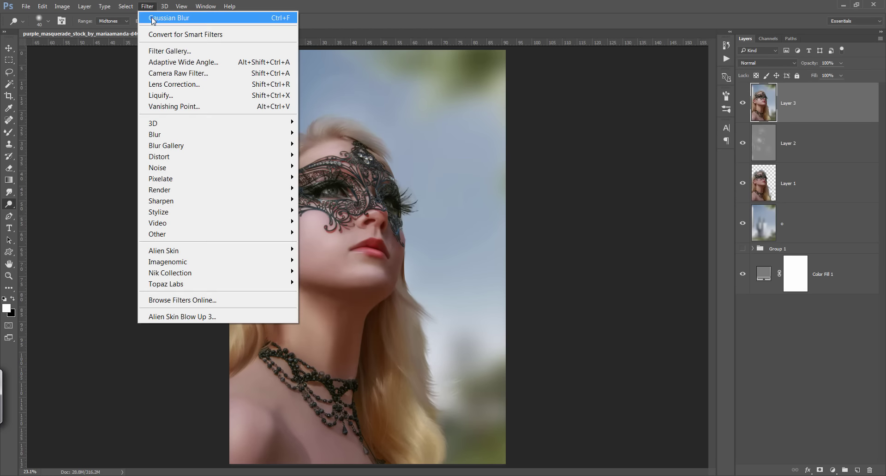
pyautogui.click(154, 17)
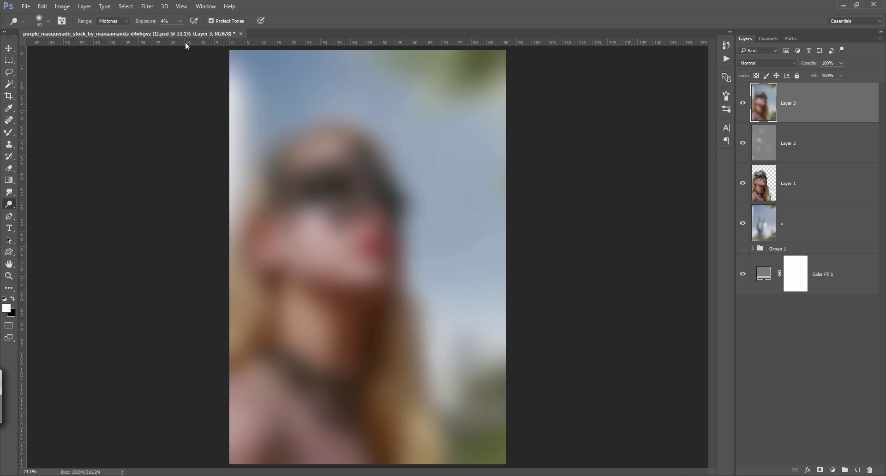
pyautogui.hotkey('ctrl', 'z')
# Apply Oil Paint to Layer 3, experimenting with Stylization, Cleanliness and Shine values.
pyautogui.click(147, 6)
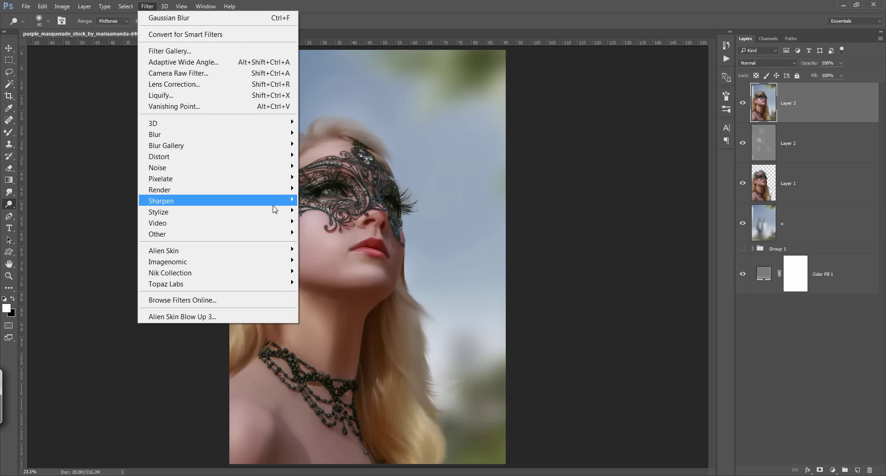
pyautogui.moveTo(159, 212)
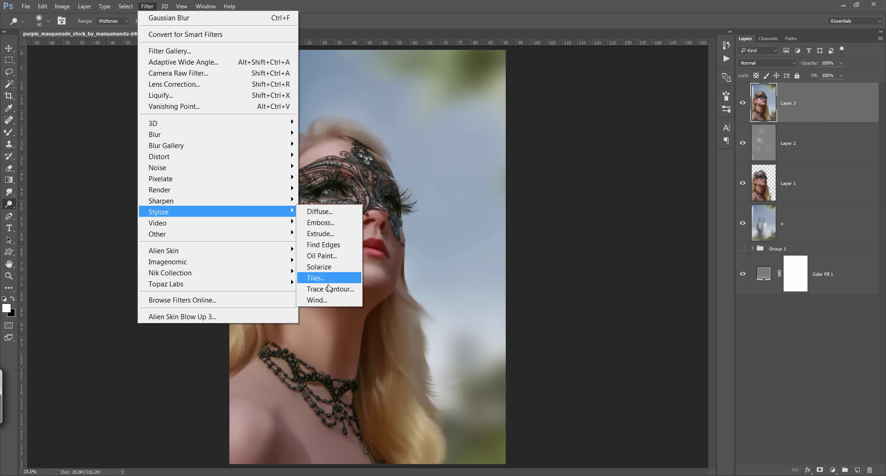
pyautogui.click(321, 256)
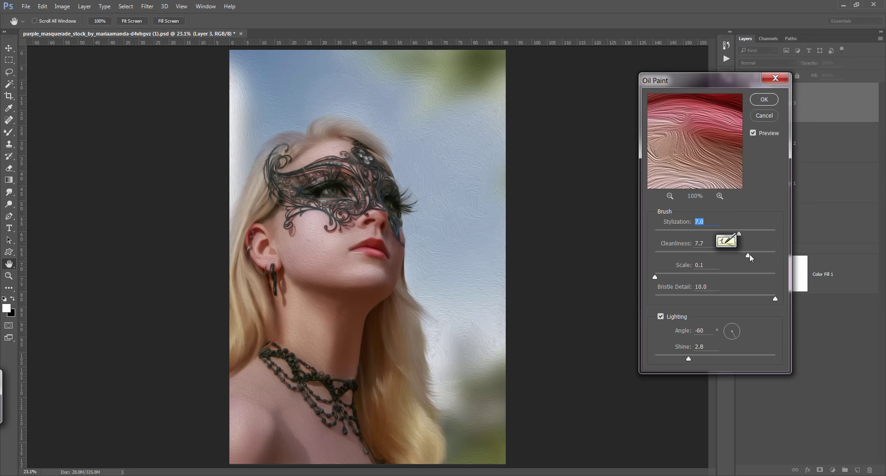
pyautogui.moveTo(750, 254); pyautogui.dragTo(758, 254)
pyautogui.moveTo(689, 359); pyautogui.dragTo(655, 359)
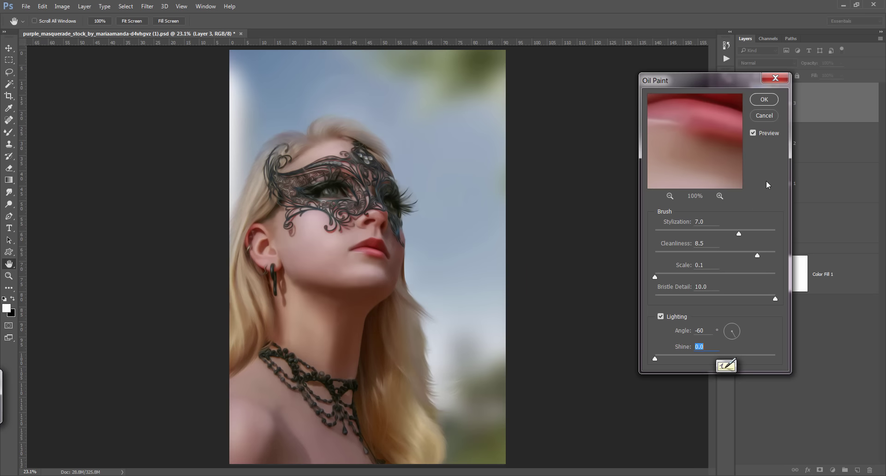
pyautogui.click(759, 234)
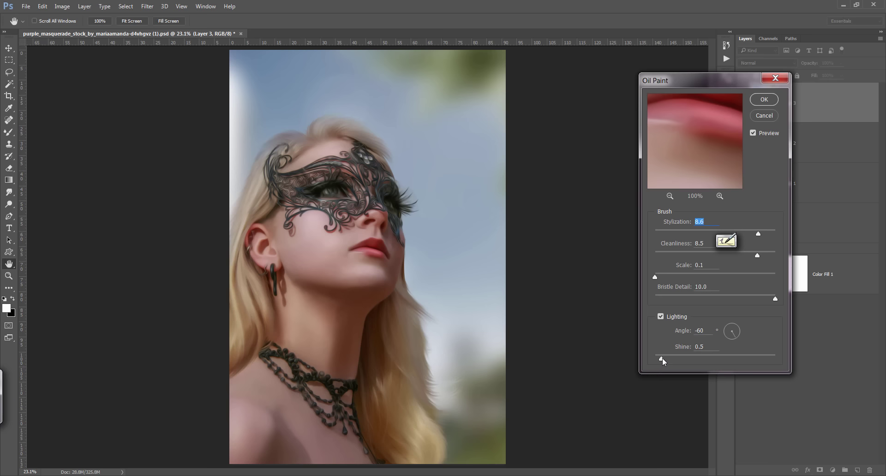
pyautogui.moveTo(662, 359); pyautogui.dragTo(673, 360)
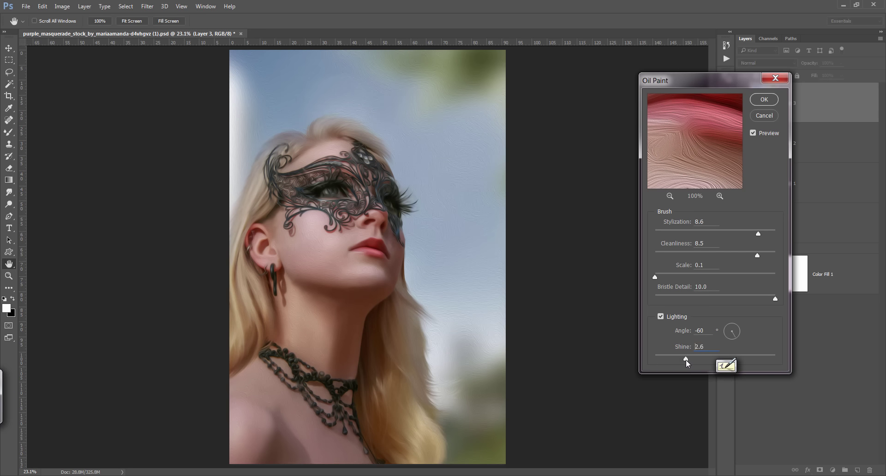
pyautogui.click(686, 360)
pyautogui.moveTo(687, 359); pyautogui.dragTo(723, 359)
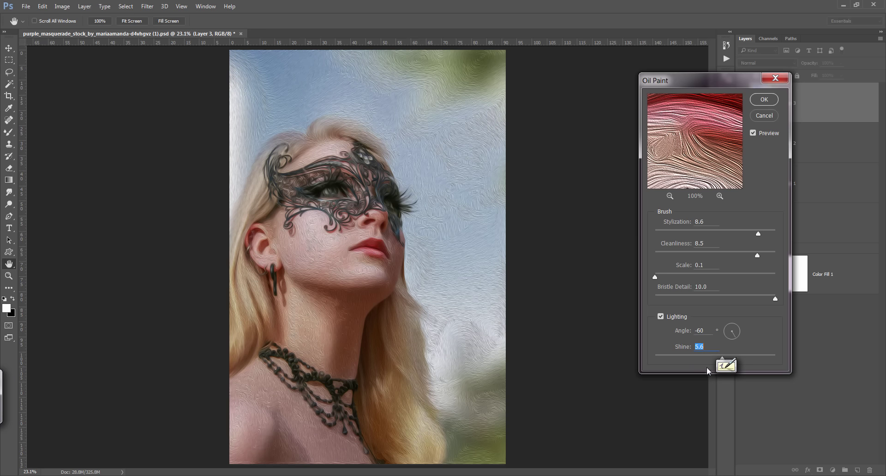
# Settle Oil Paint at Stylization 7.8, Cleanliness 7.5 and low Shine, and commit it.
pyautogui.click(695, 357)
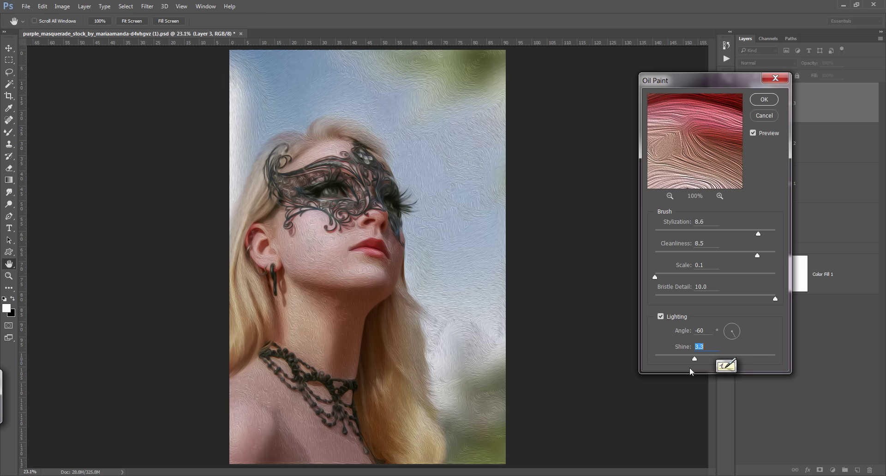
pyautogui.click(715, 253)
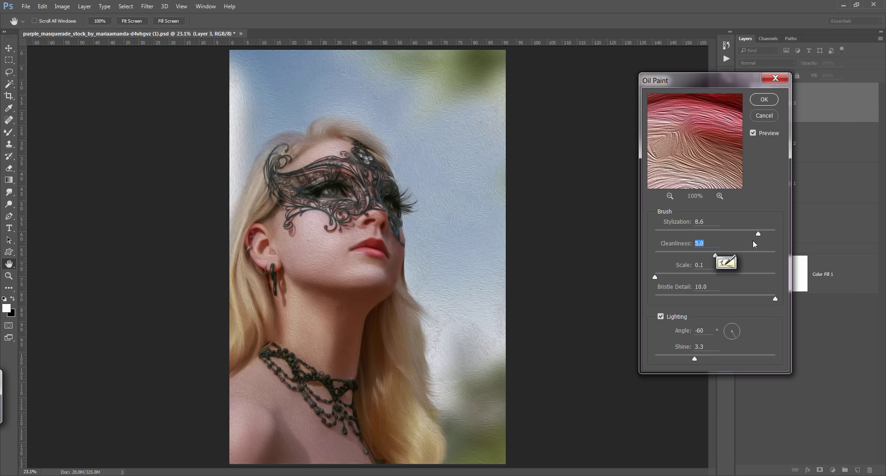
pyautogui.moveTo(715, 235); pyautogui.dragTo(713, 235)
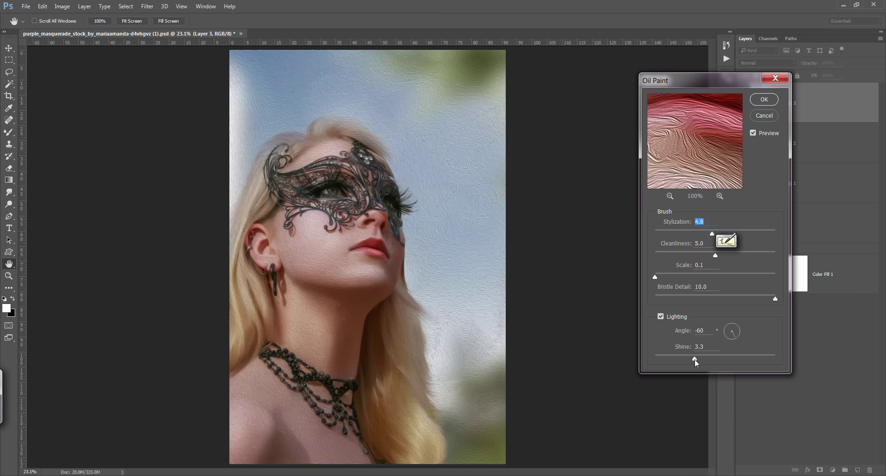
pyautogui.click(676, 359)
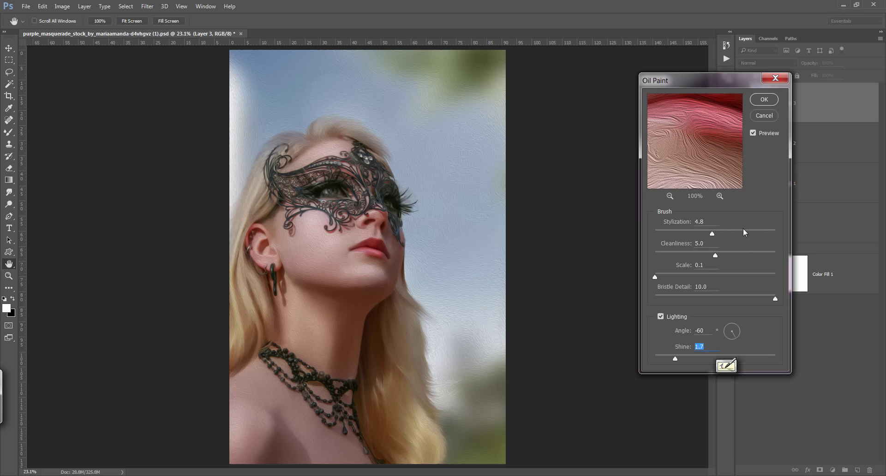
pyautogui.moveTo(746, 234); pyautogui.dragTo(746, 256)
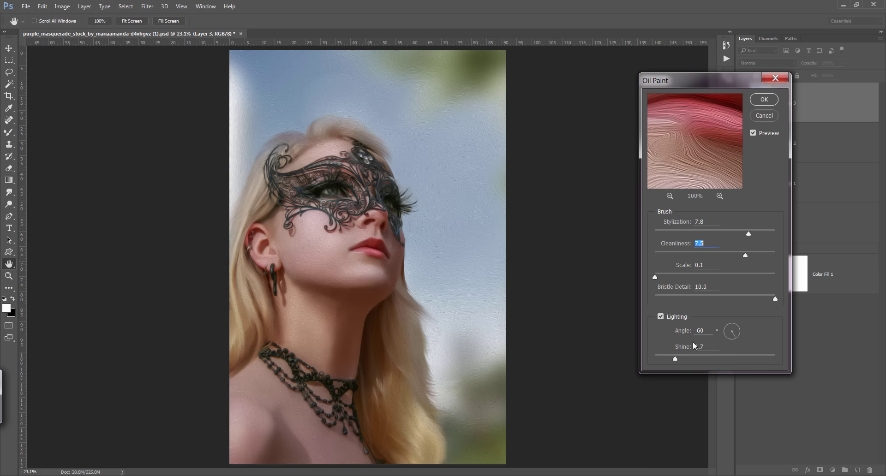
pyautogui.moveTo(676, 360); pyautogui.dragTo(682, 369)
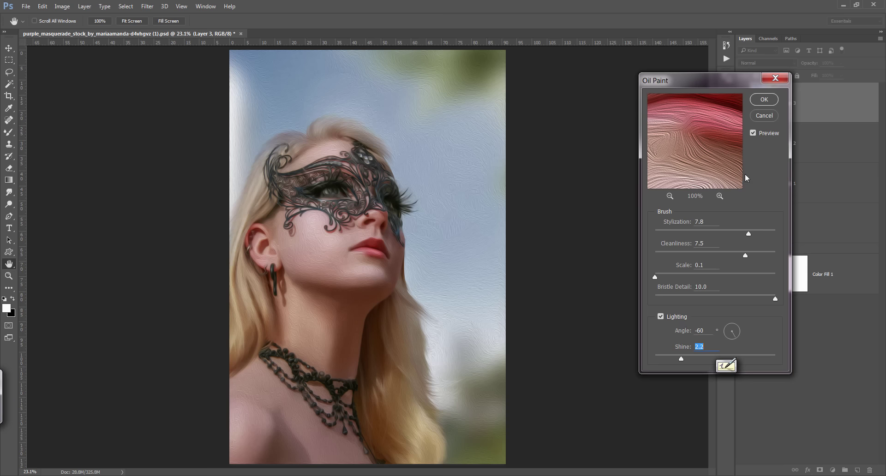
pyautogui.click(765, 100)
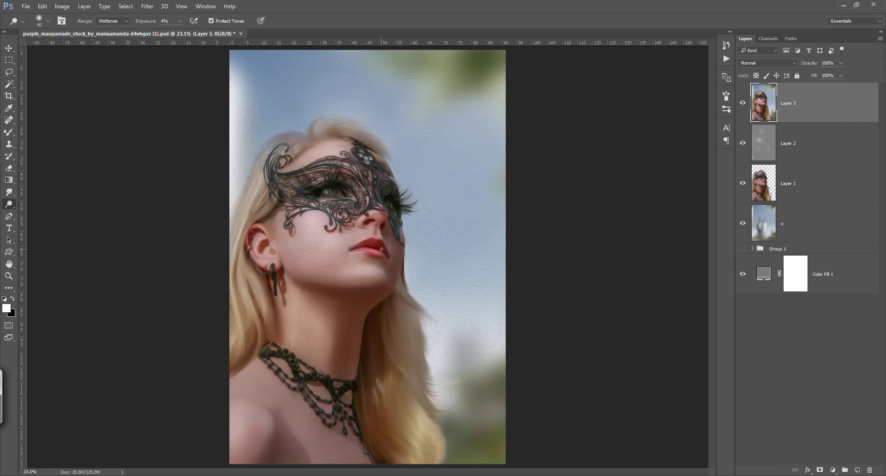
# Stamp the image without Layer 3 into Layer 4, then add a white mask to Layer 3.
pyautogui.click(743, 102)
pyautogui.click(765, 142)
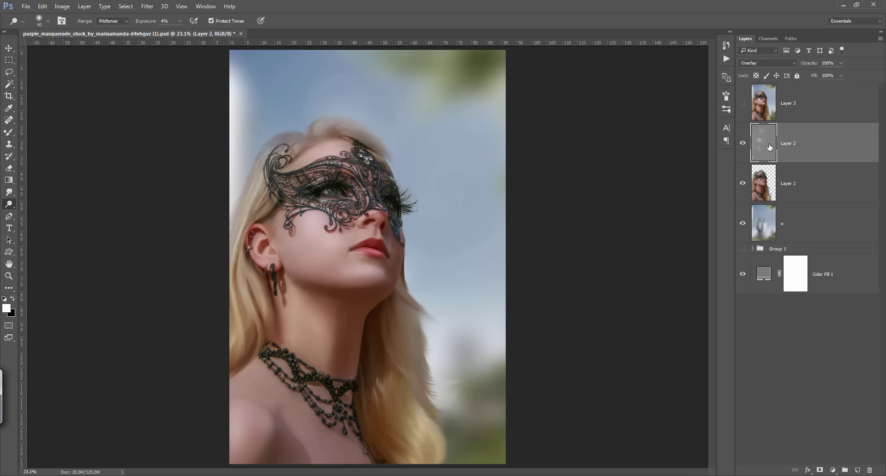
pyautogui.hotkey('ctrl', 'shift', 'alt', 'e')
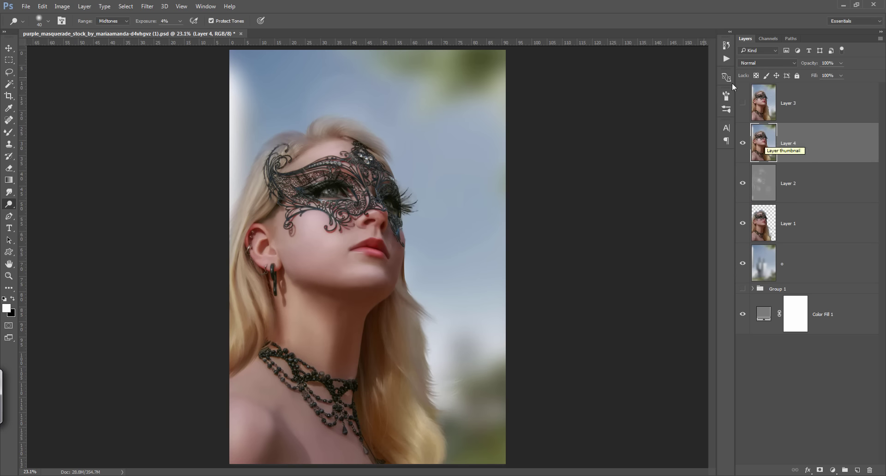
pyautogui.click(743, 103)
pyautogui.click(771, 111)
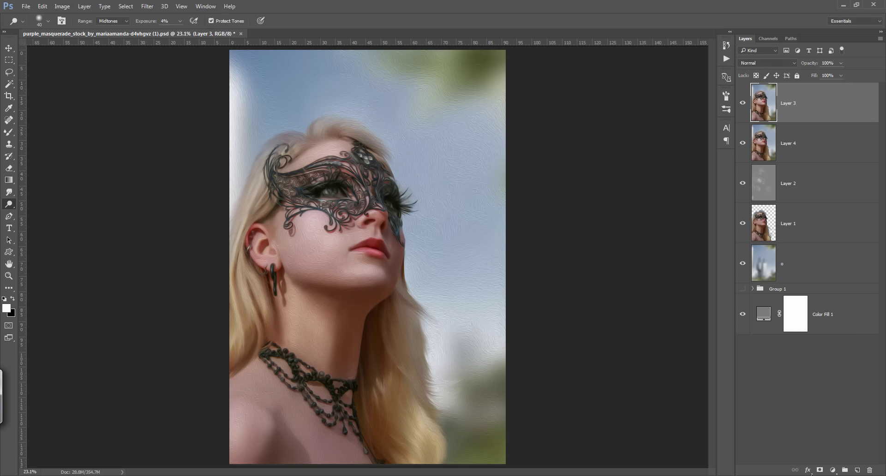
pyautogui.click(820, 470)
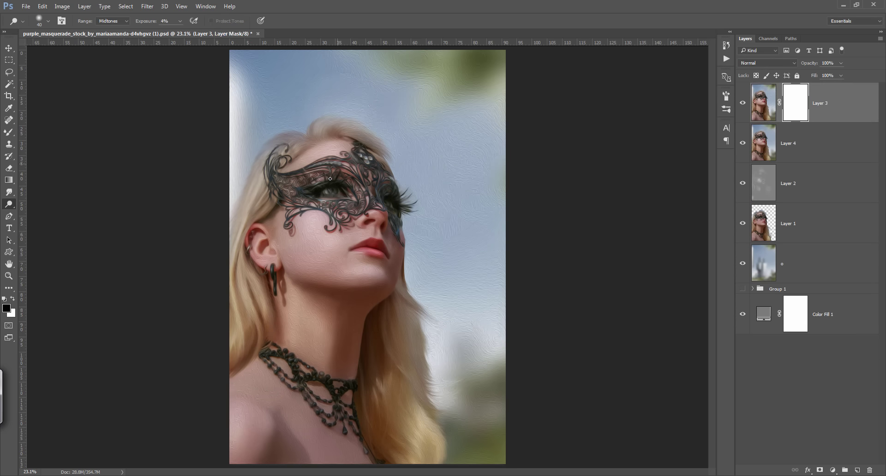
# Set up a plain Brush with lowered opacity, 19% flow and 600 px size.
pyautogui.scroll(5, 296, 229)
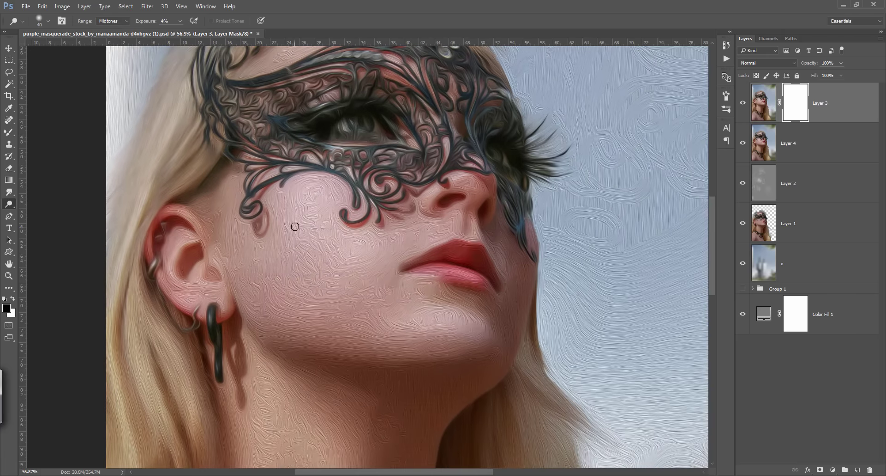
pyautogui.press('b')
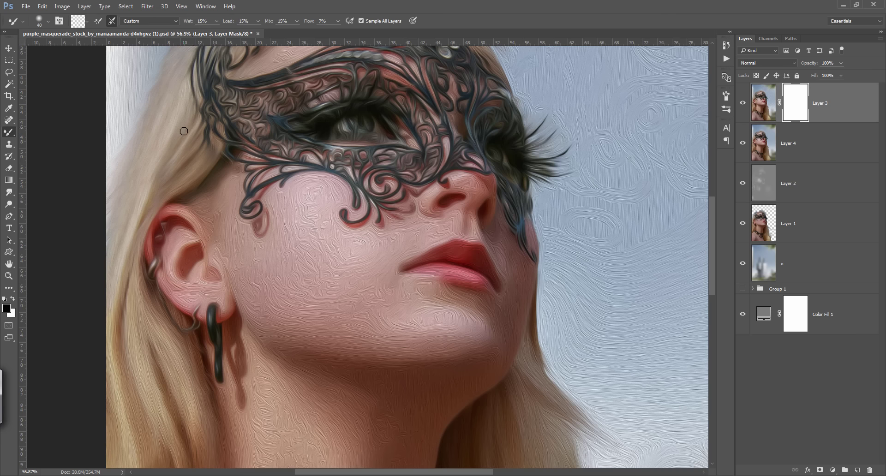
pyautogui.rightClick(8, 133)
pyautogui.click(41, 131)
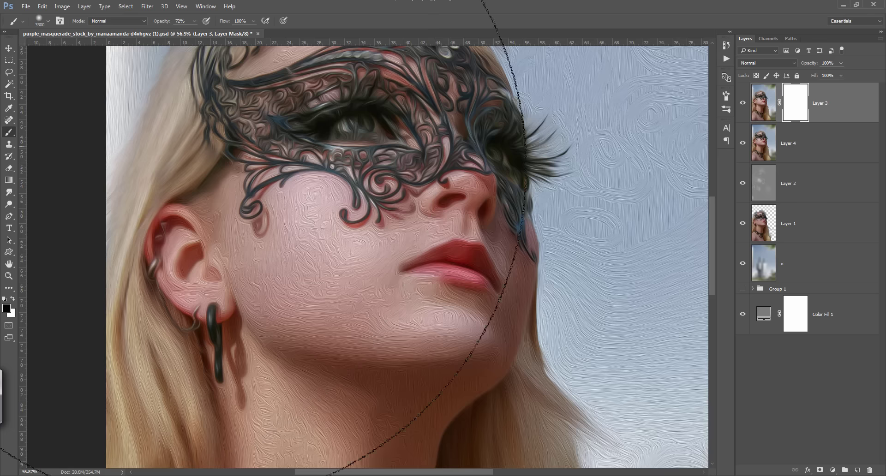
pyautogui.press('[')
pyautogui.press('[')
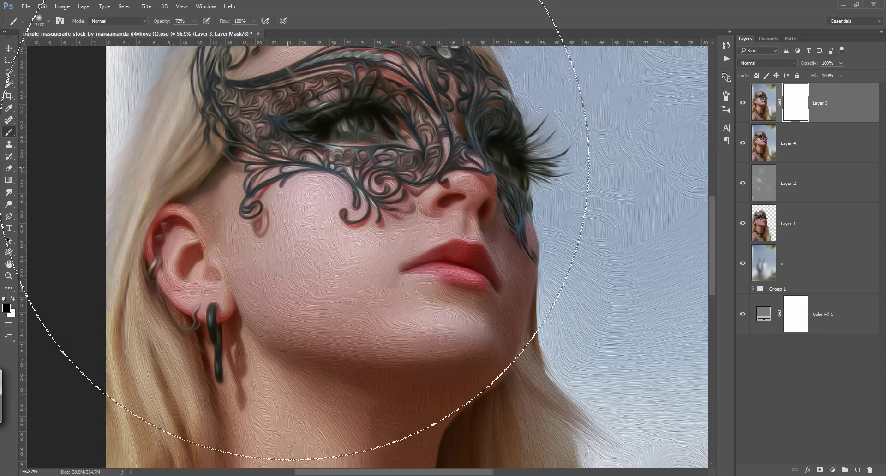
pyautogui.press('[')
pyautogui.press('[')
pyautogui.press('[')
pyautogui.moveTo(168, 25); pyautogui.dragTo(144, 26)
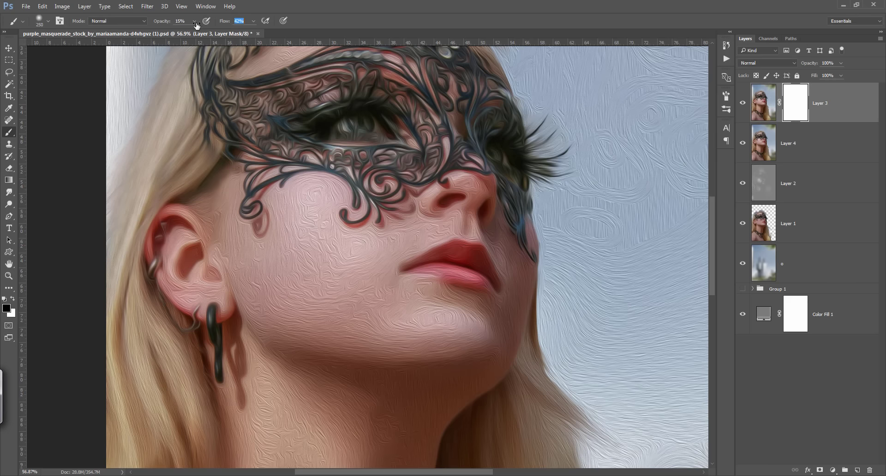
pyautogui.write('19')
pyautogui.press('Return')
pyautogui.press(']')
pyautogui.press(']')
pyautogui.press(']')
pyautogui.press(']')
# Mask the oil texture off the cheek and nose, raising opacity to 36% and flow to 42%.
pyautogui.click(317, 223)
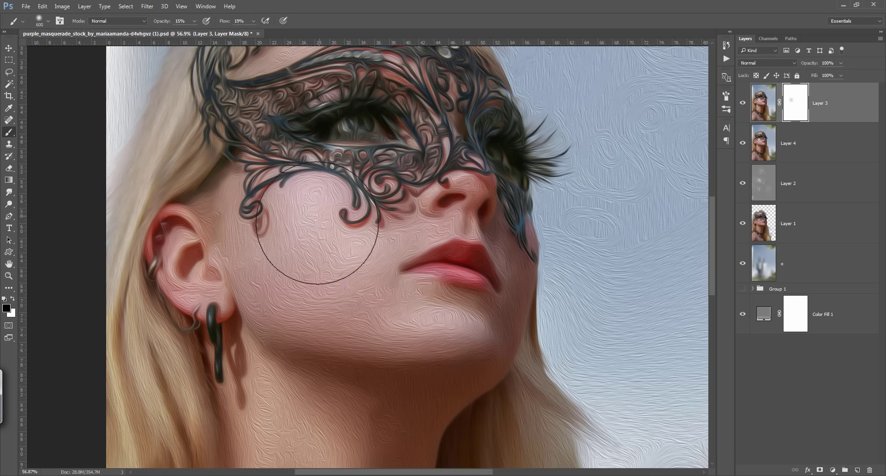
pyautogui.press('[')
pyautogui.press('[')
pyautogui.press('[')
pyautogui.moveTo(306, 205); pyautogui.dragTo(352, 257)
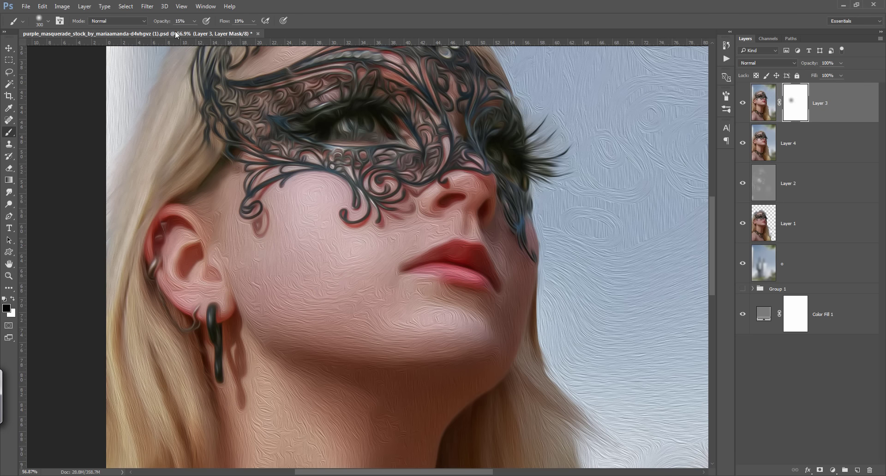
pyautogui.moveTo(164, 26); pyautogui.dragTo(168, 26)
pyautogui.moveTo(224, 25); pyautogui.dragTo(228, 26)
pyautogui.press('[')
pyautogui.press('[')
pyautogui.press('[')
pyautogui.moveTo(419, 232); pyautogui.dragTo(439, 230)
pyautogui.moveTo(162, 21); pyautogui.dragTo(168, 21)
pyautogui.moveTo(226, 21); pyautogui.dragTo(232, 21)
# Mask the oil texture away from the cheek, chin, ear area and forehead.
pyautogui.moveTo(402, 216)
pyautogui.mouseDown()
pyautogui.moveTo(419, 298)
pyautogui.moveTo(509, 318)
pyautogui.mouseUp()
pyautogui.moveTo(509, 319); pyautogui.dragTo(427, 297)
pyautogui.moveTo(338, 233)
pyautogui.mouseDown()
pyautogui.moveTo(227, 232)
pyautogui.moveTo(267, 309)
pyautogui.moveTo(211, 258)
pyautogui.mouseUp()
pyautogui.scroll(-5, 211, 257)
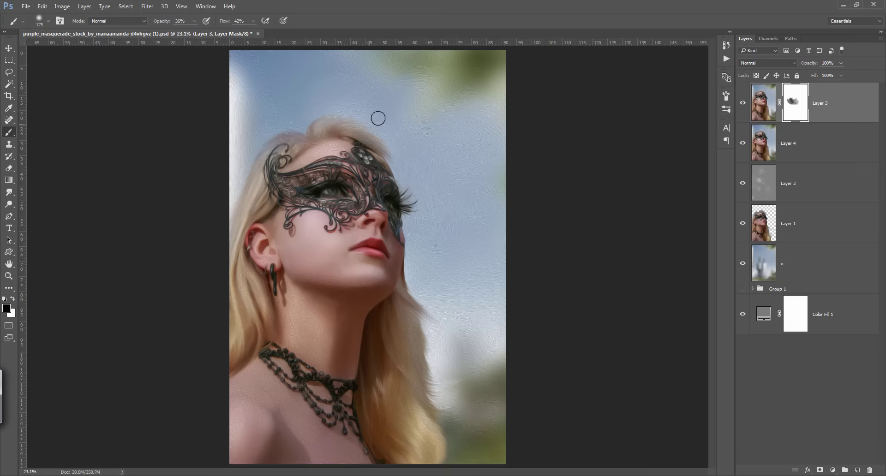
pyautogui.scroll(4, 327, 148)
pyautogui.moveTo(376, 141); pyautogui.dragTo(329, 152)
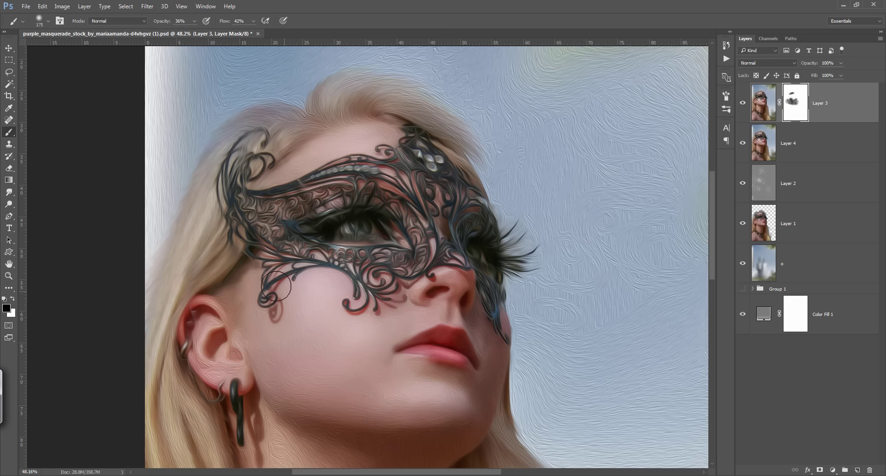
# Stamp all visible layers into a new top Layer 5.
pyautogui.hotkey('ctrl', '0')
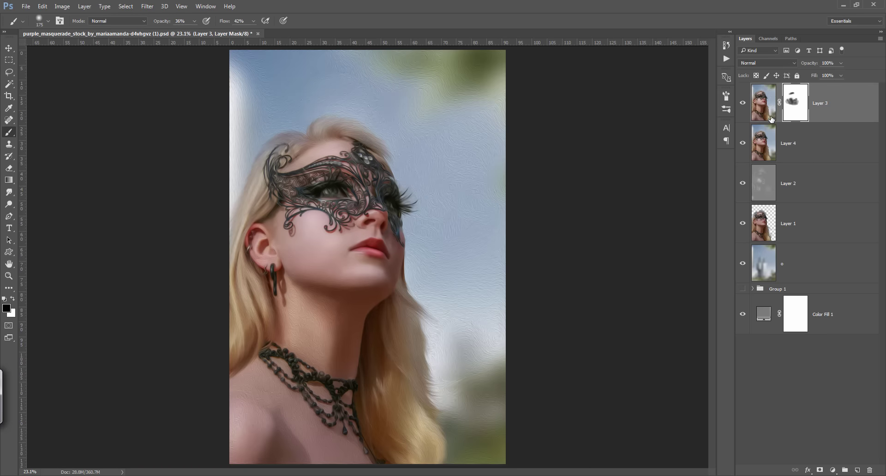
pyautogui.hotkey('ctrl', 'alt', 'shift', 'e')
pyautogui.press('x')
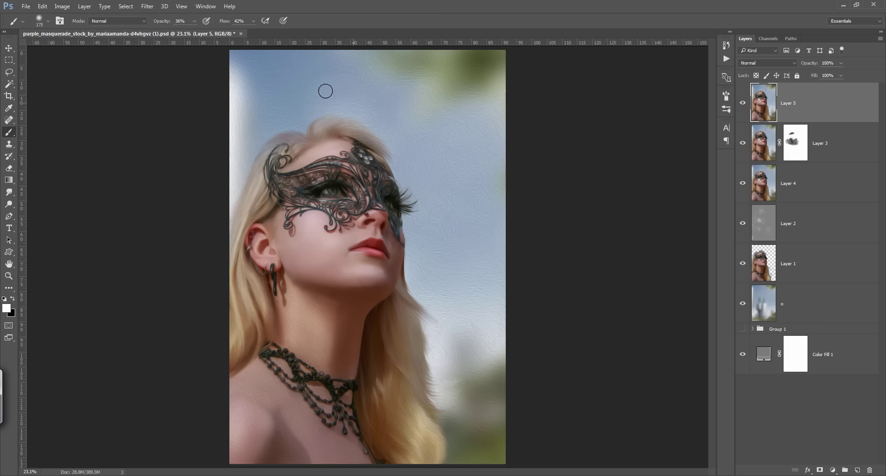
pyautogui.click(152, 11)
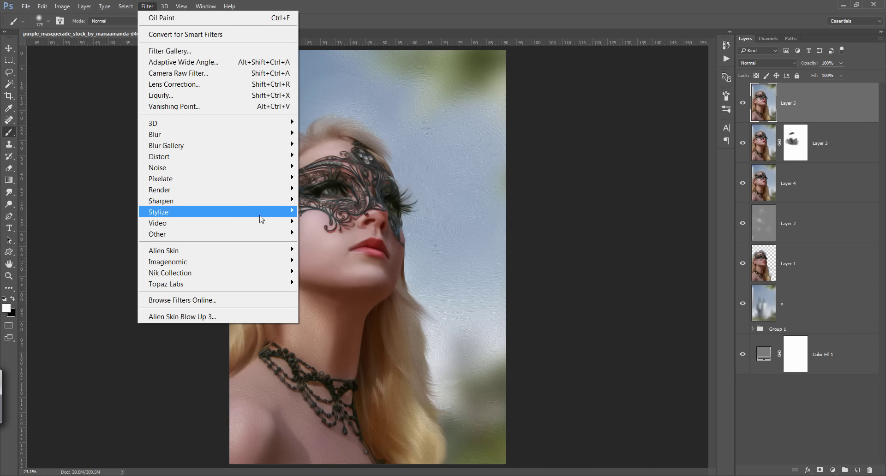
# Send the merged layer to Exposure X and expand the Bokeh settings.
pyautogui.moveTo(180, 250)
pyautogui.click(323, 250)
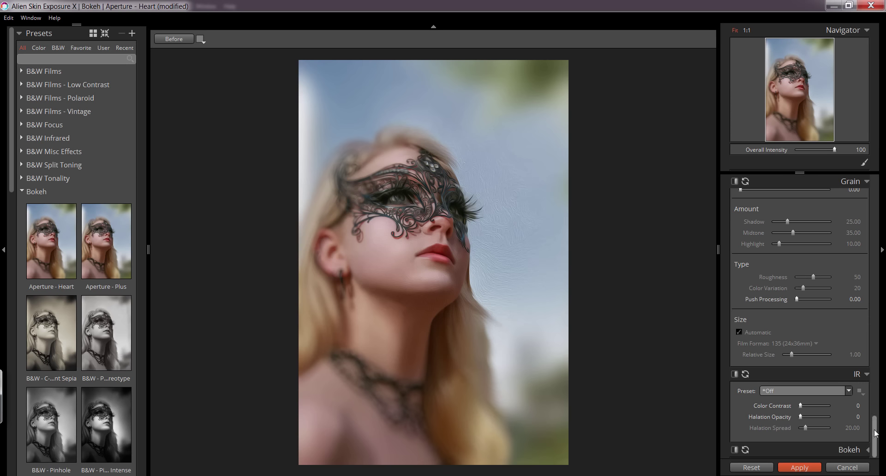
pyautogui.moveTo(875, 433); pyautogui.dragTo(878, 424)
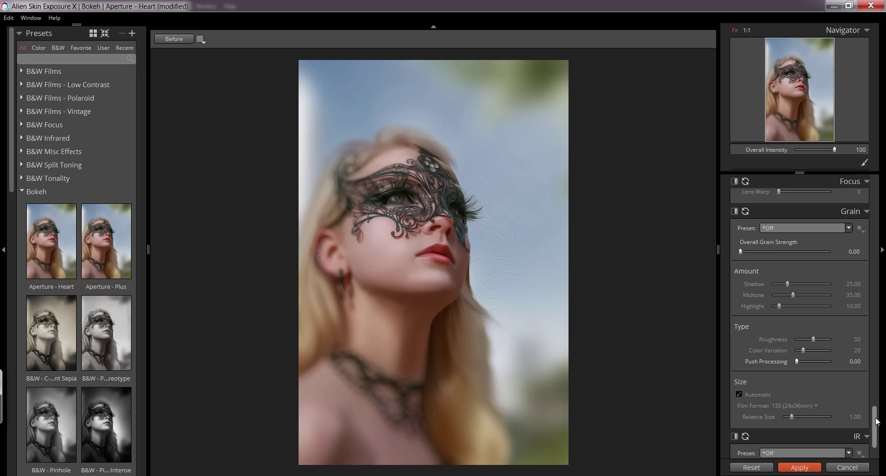
pyautogui.moveTo(877, 424)
pyautogui.mouseDown()
pyautogui.moveTo(876, 323)
pyautogui.moveTo(872, 450)
pyautogui.mouseUp()
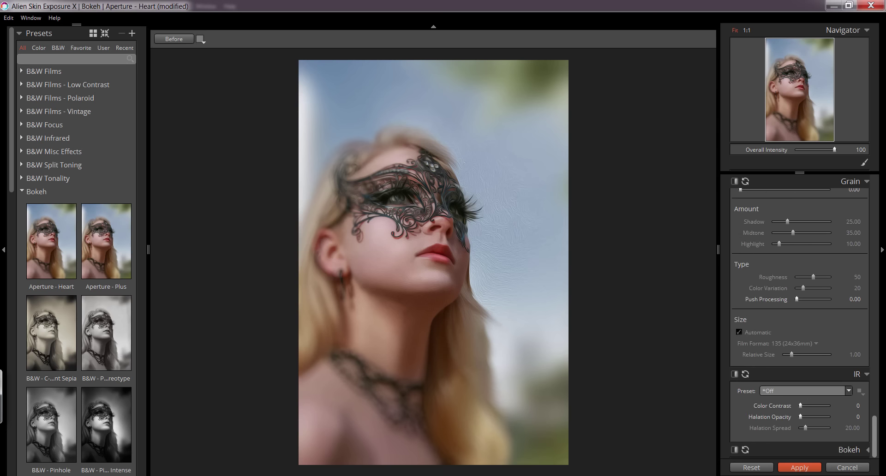
pyautogui.click(868, 451)
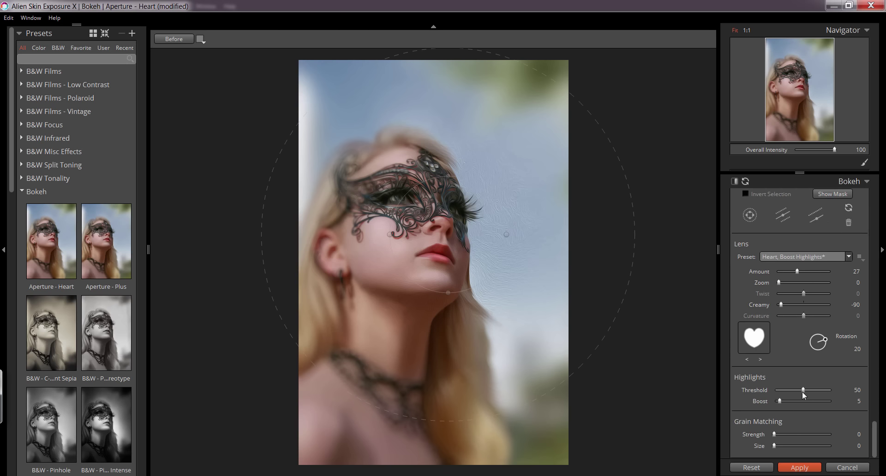
# Lower the bokeh Highlights Threshold, set Amount to 7, and apply it back to Photoshop.
pyautogui.moveTo(803, 391); pyautogui.dragTo(788, 392)
pyautogui.moveTo(787, 391); pyautogui.dragTo(783, 390)
pyautogui.moveTo(799, 272); pyautogui.dragTo(789, 273)
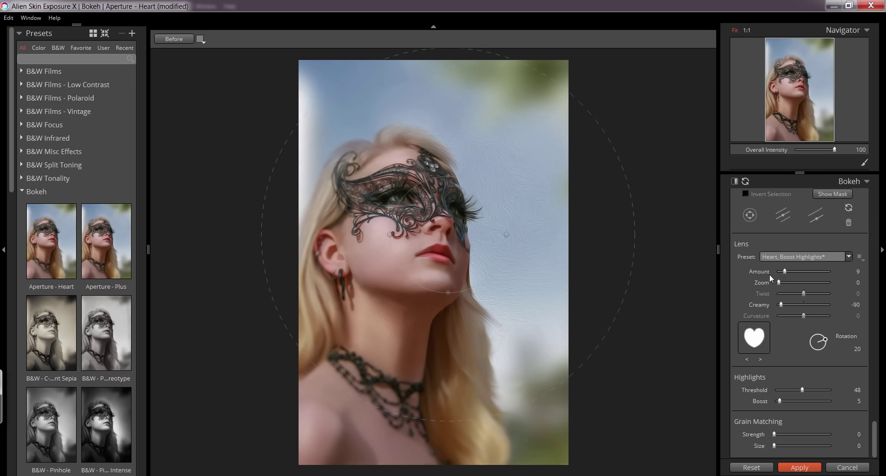
pyautogui.moveTo(777, 270); pyautogui.dragTo(772, 276)
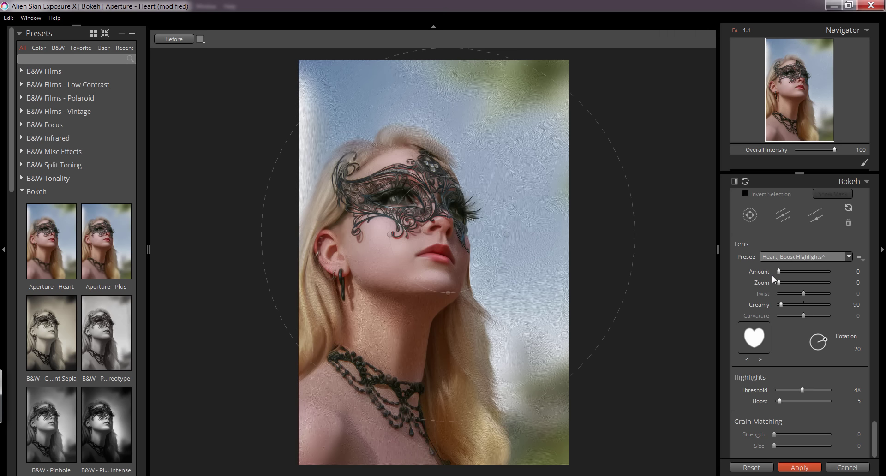
pyautogui.moveTo(774, 276); pyautogui.dragTo(782, 277)
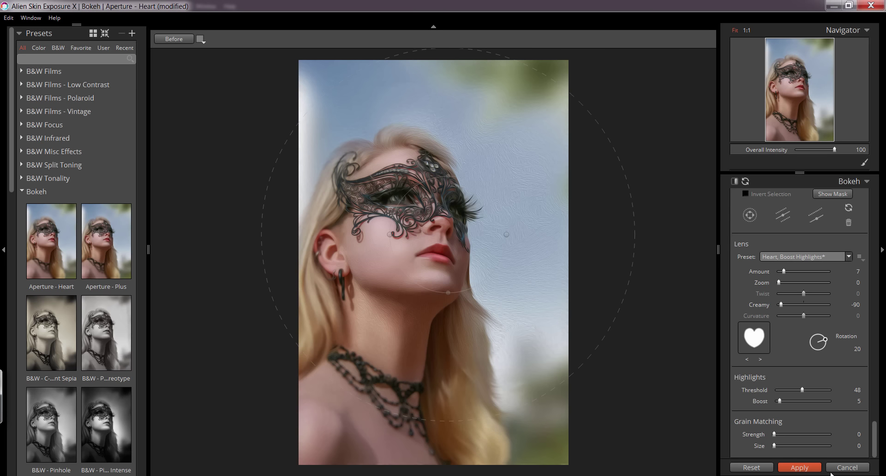
pyautogui.click(799, 468)
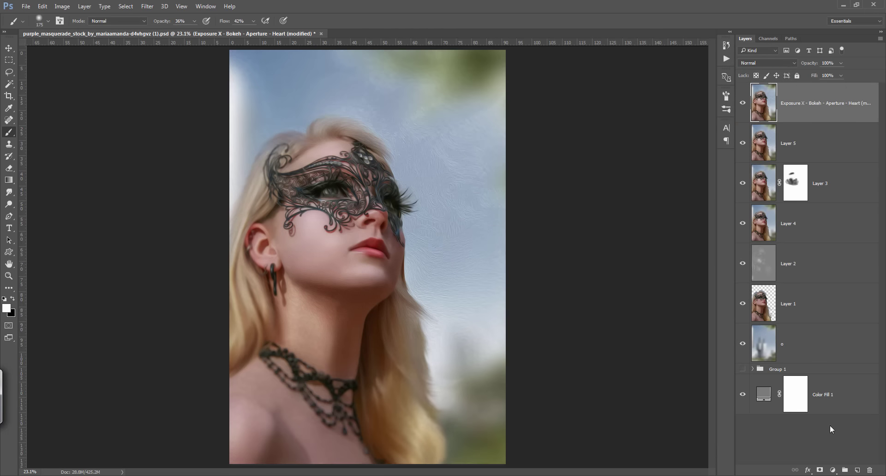
# Add a new empty Layer 6 on top and choose a different painting brush preset.
pyautogui.click(858, 471)
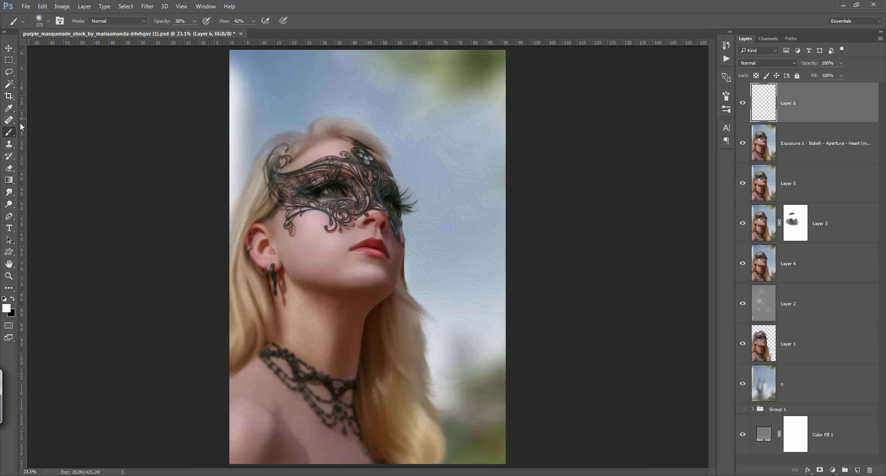
pyautogui.rightClick(69, 90)
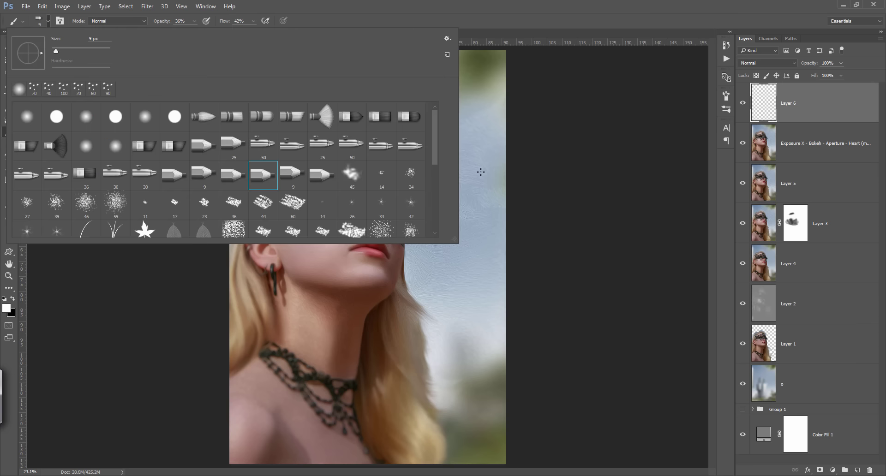
pyautogui.click(46, 20)
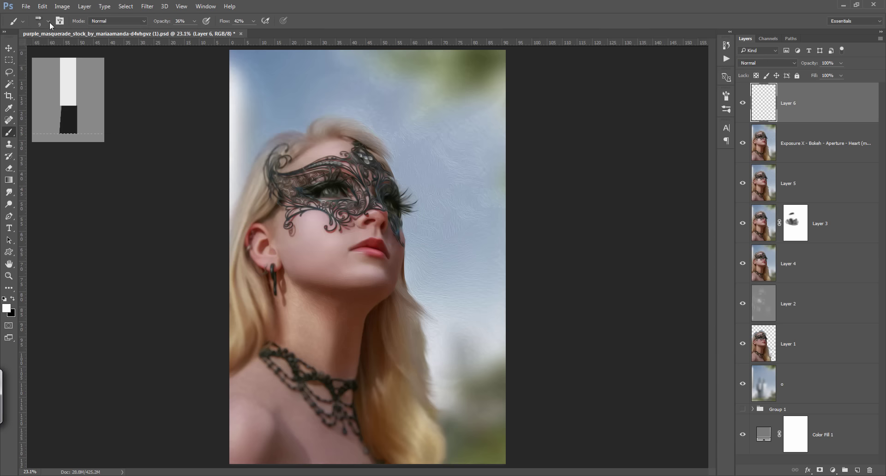
pyautogui.click(48, 22)
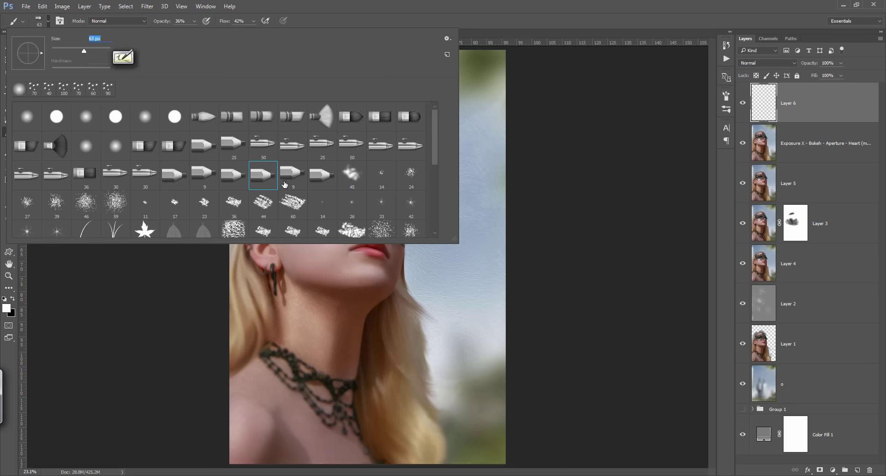
pyautogui.click(241, 175)
pyautogui.click(488, 152)
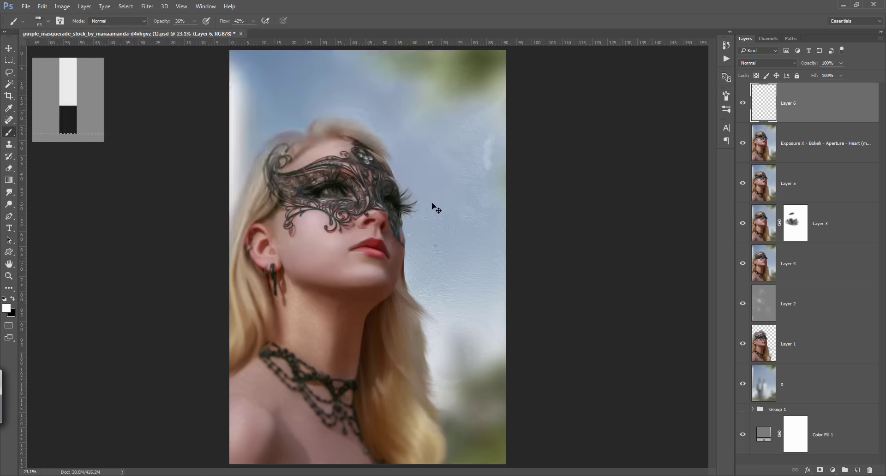
# Undo the stray sky dab, shrink the brush to 9 px, and set opacity and flow to 19%.
pyautogui.hotkey('ctrl', 'z')
pyautogui.click(382, 252)
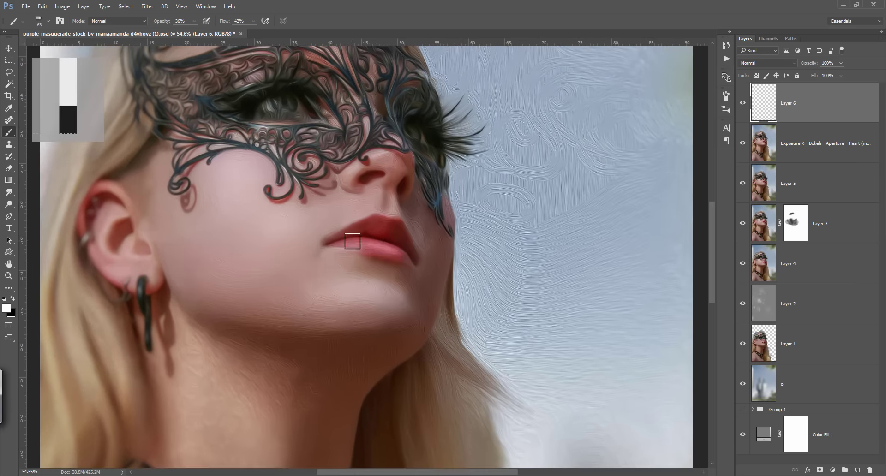
pyautogui.press('[')
pyautogui.press('[')
pyautogui.press('[')
pyautogui.press('[')
pyautogui.press('[')
pyautogui.press('[')
pyautogui.press('[')
pyautogui.moveTo(163, 24); pyautogui.dragTo(161, 24)
pyautogui.write('19')
pyautogui.press('Tab')
pyautogui.write('19')
pyautogui.press('Return')
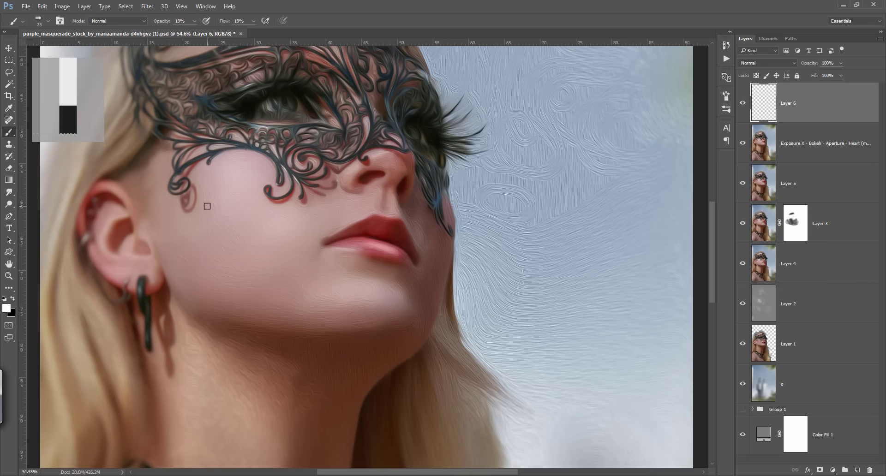
# Frame the forehead, cheek and ear while resizing the brush up to 250 px.
pyautogui.moveTo(257, 226); pyautogui.dragTo(297, 406)
pyautogui.press(']')
pyautogui.press(']')
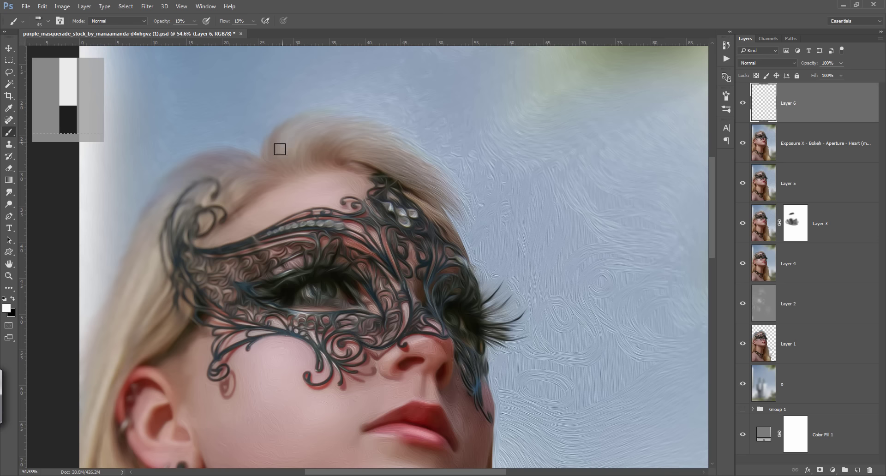
pyautogui.moveTo(498, 390); pyautogui.dragTo(511, 294)
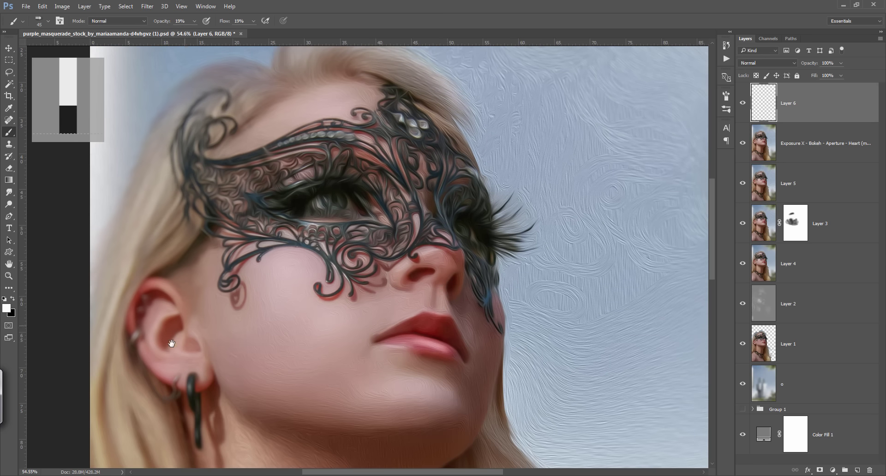
pyautogui.moveTo(184, 341); pyautogui.dragTo(176, 285)
pyautogui.press('[')
pyautogui.press('[')
pyautogui.press('[')
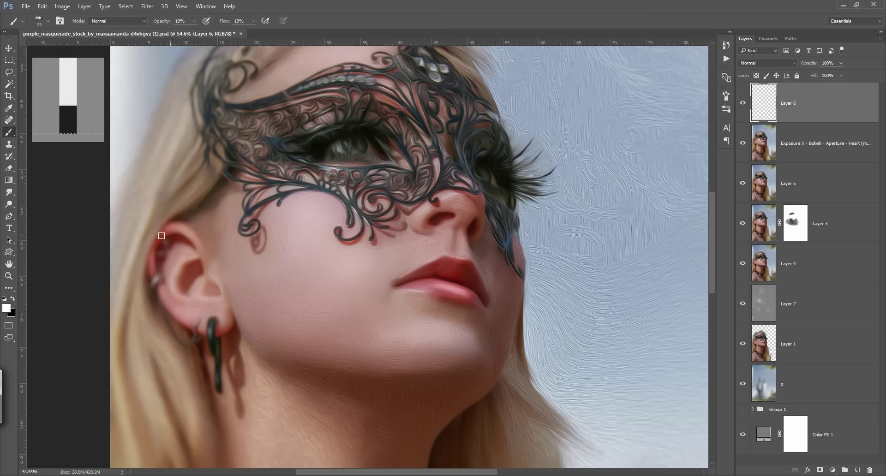
pyautogui.press(']')
pyautogui.press(']')
pyautogui.press(']')
pyautogui.press(']')
pyautogui.press(']')
pyautogui.press(']')
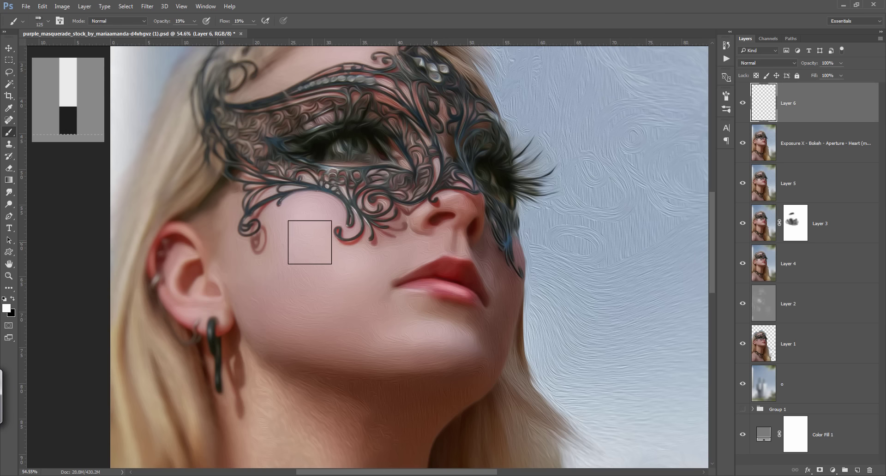
pyautogui.moveTo(305, 242); pyautogui.dragTo(368, 247)
pyautogui.hotkey('ctrl', '0')
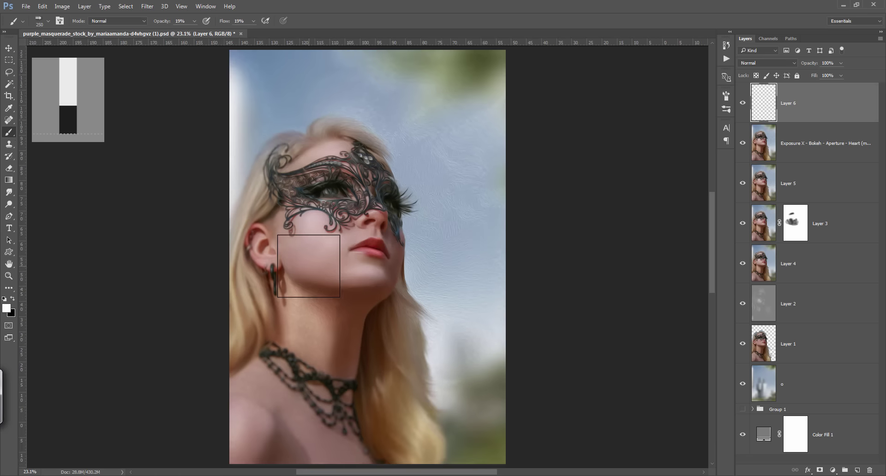
# Try and undo a faint neck stroke, then set brush opacity 17% and size 30 on the face.
pyautogui.moveTo(301, 382); pyautogui.dragTo(288, 352)
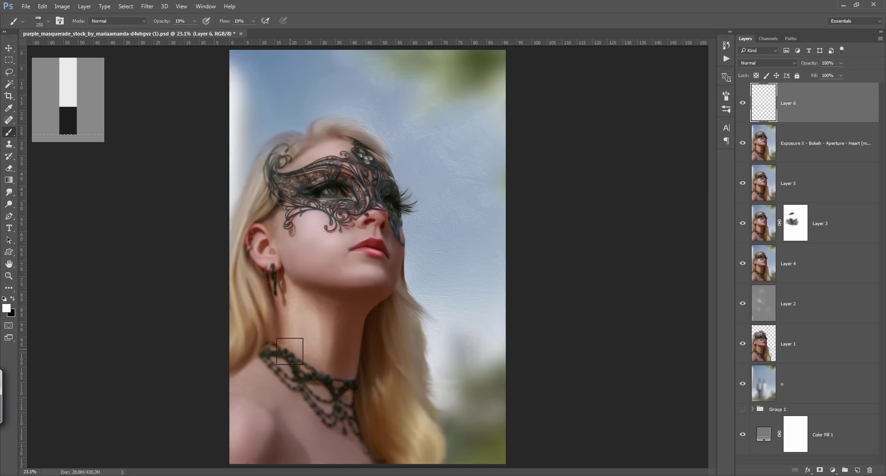
pyautogui.hotkey('ctrl', 'z')
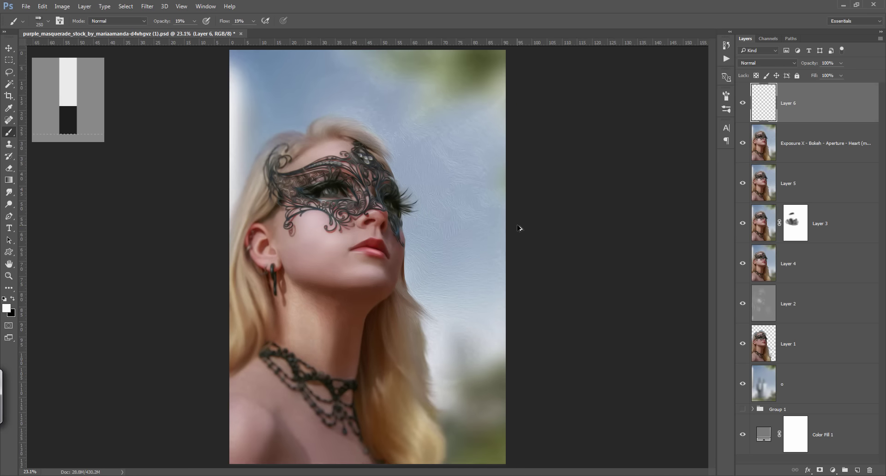
pyautogui.press('1')
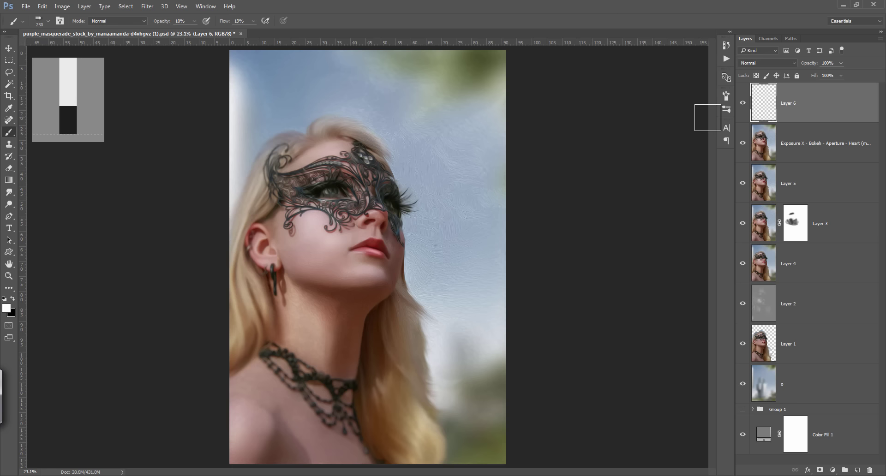
pyautogui.press('[')
pyautogui.press('[')
pyautogui.press('[')
pyautogui.press('[')
pyautogui.press('[')
pyautogui.press('[')
pyautogui.press('1')
pyautogui.press('7')
pyautogui.scroll(3, 292, 170)
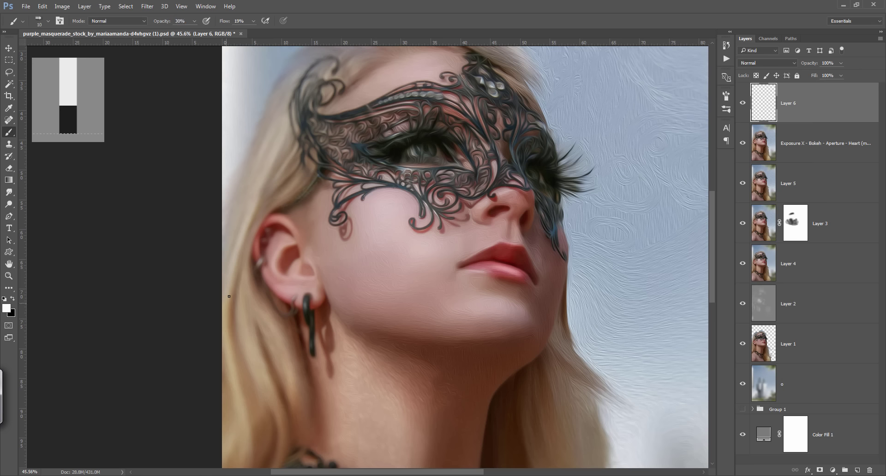
pyautogui.press(']')
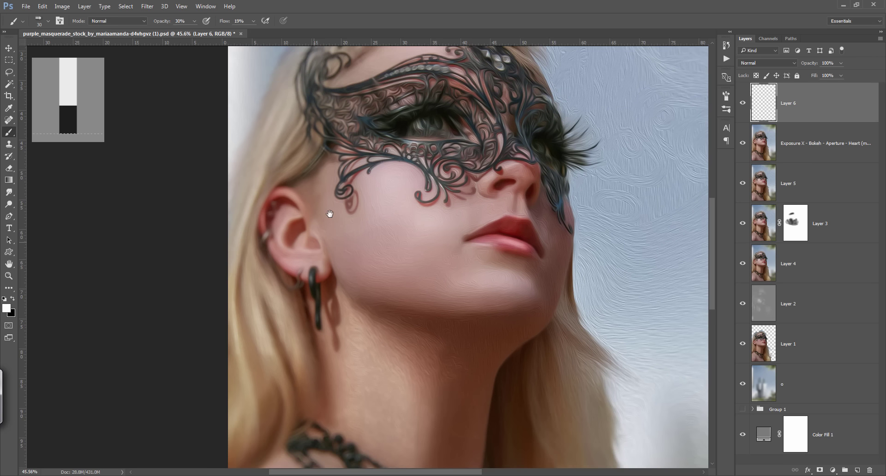
# Frame the neck and masked eye, with brush opacity 19% and size 9.
pyautogui.moveTo(265, 320); pyautogui.dragTo(300, 219)
pyautogui.moveTo(164, 22); pyautogui.dragTo(158, 22)
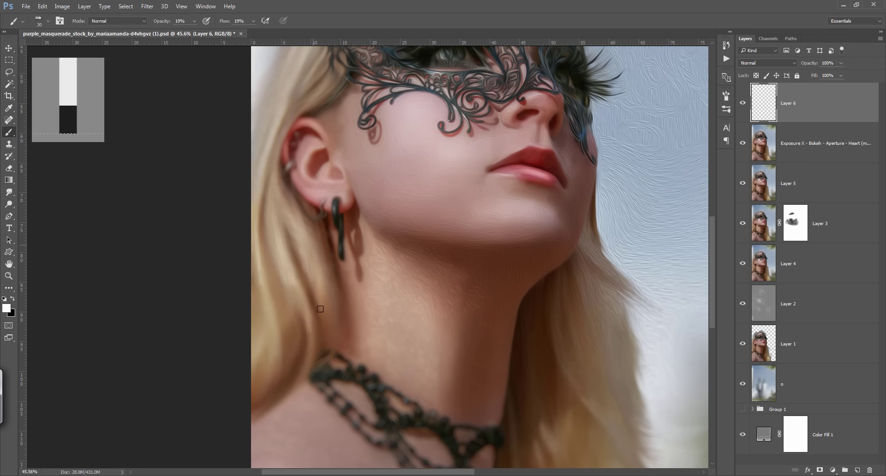
pyautogui.moveTo(265, 275); pyautogui.dragTo(242, 450)
pyautogui.press('[')
pyautogui.press('[')
pyautogui.press('[')
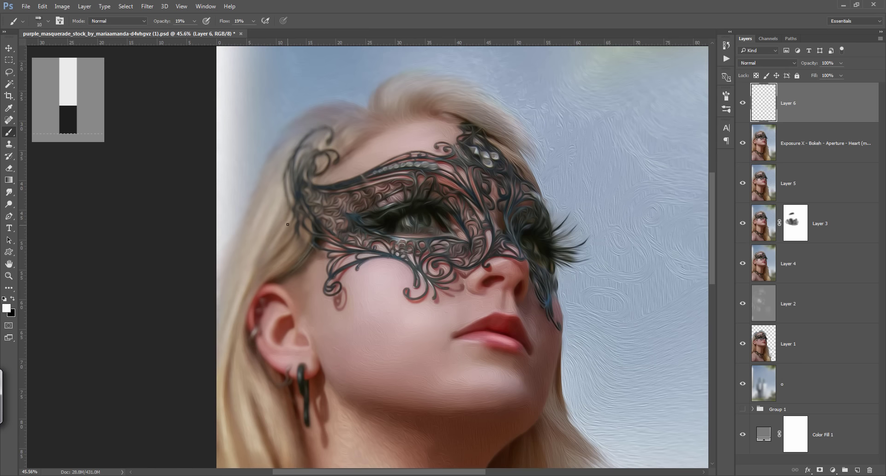
pyautogui.moveTo(309, 215); pyautogui.dragTo(284, 243)
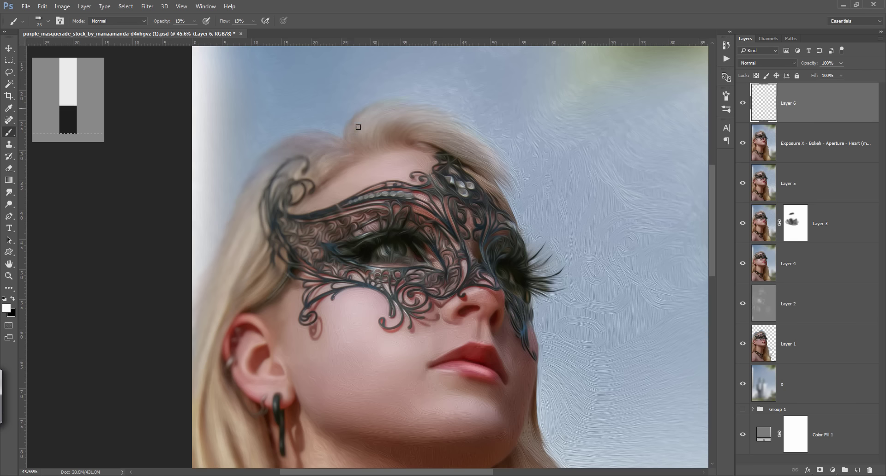
pyautogui.hotkey('ctrl', '0')
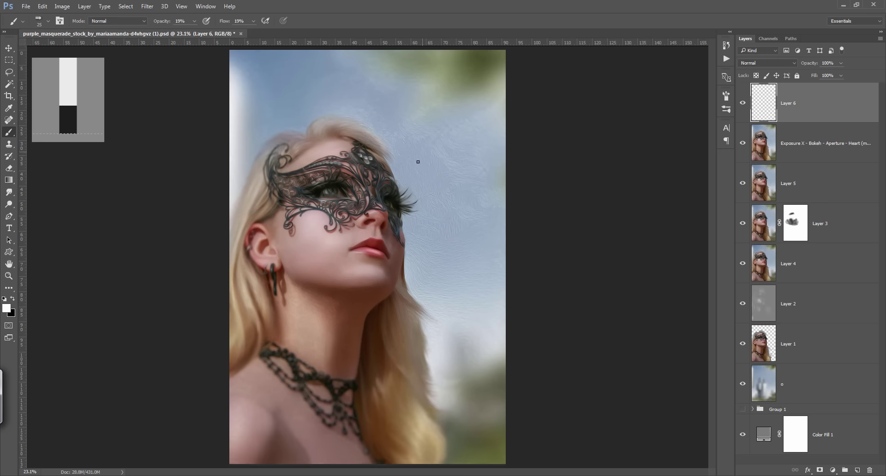
pyautogui.scroll(3, 387, 258)
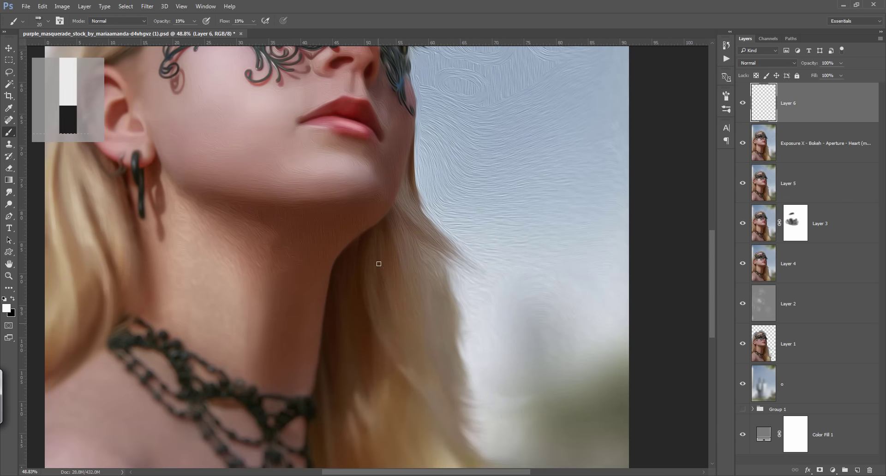
# Paint a light strand down the hair, then set the brush to size 25 and 14% opacity.
pyautogui.moveTo(368, 243); pyautogui.dragTo(378, 325)
pyautogui.press(']')
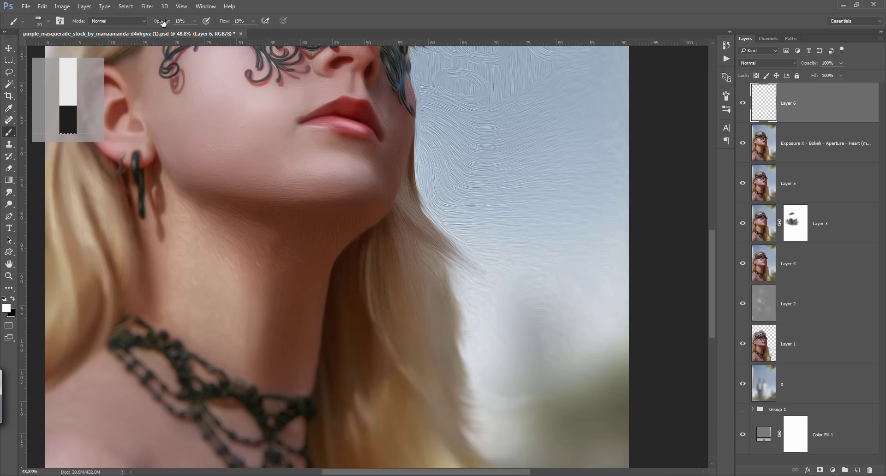
pyautogui.press('1')
pyautogui.press('4')
pyautogui.scroll(5, 338, 330)
pyautogui.scroll(-8, 353, 242)
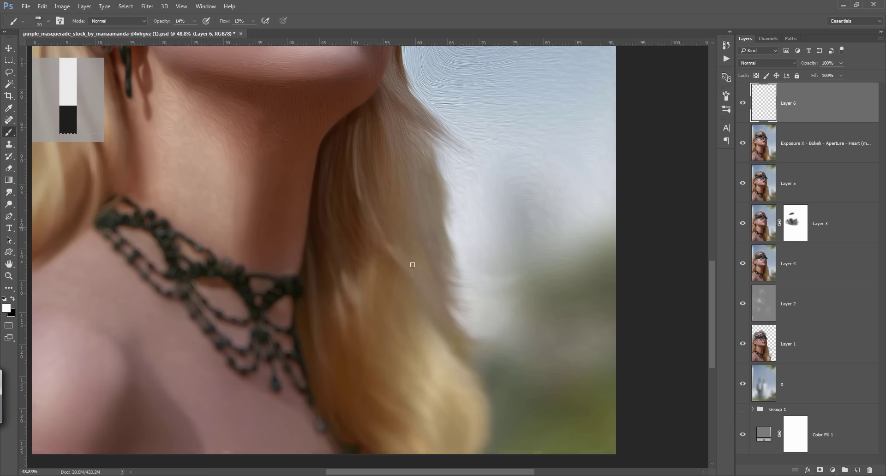
pyautogui.scroll(-3, 384, 246)
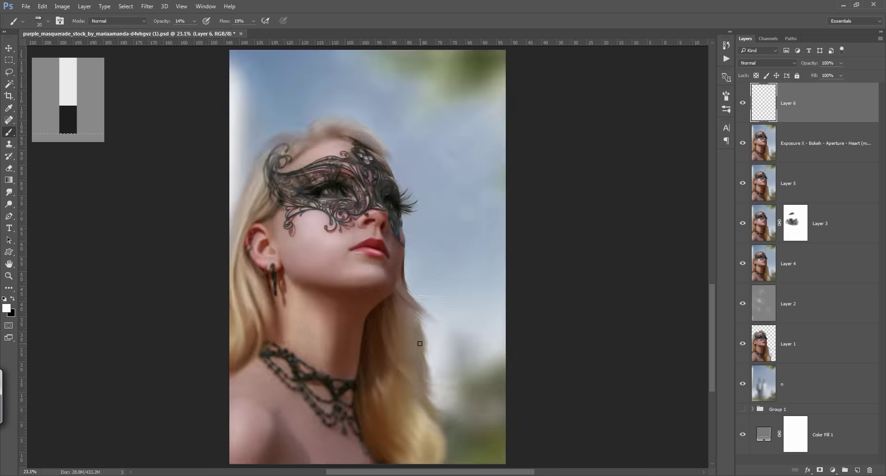
pyautogui.hotkey('ctrl', '0')
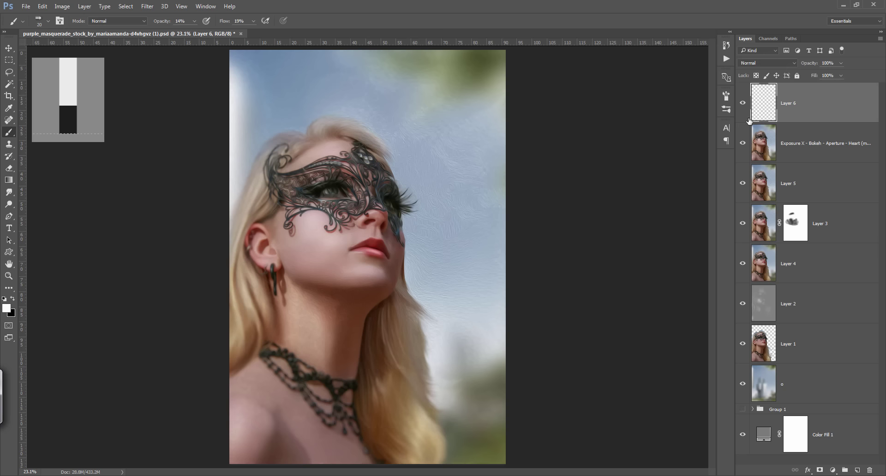
# Add a Brightness/Contrast adjustment layer and lower its brightness to darken the image.
pyautogui.click(833, 471)
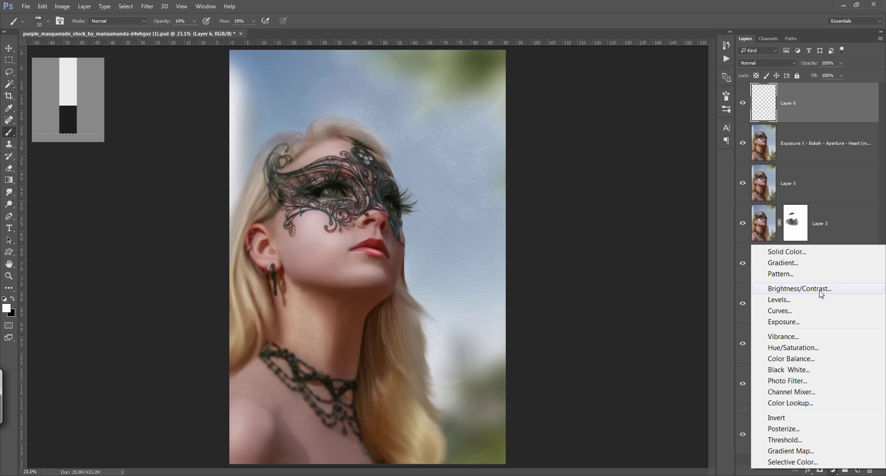
pyautogui.click(800, 289)
pyautogui.moveTo(668, 138); pyautogui.dragTo(612, 138)
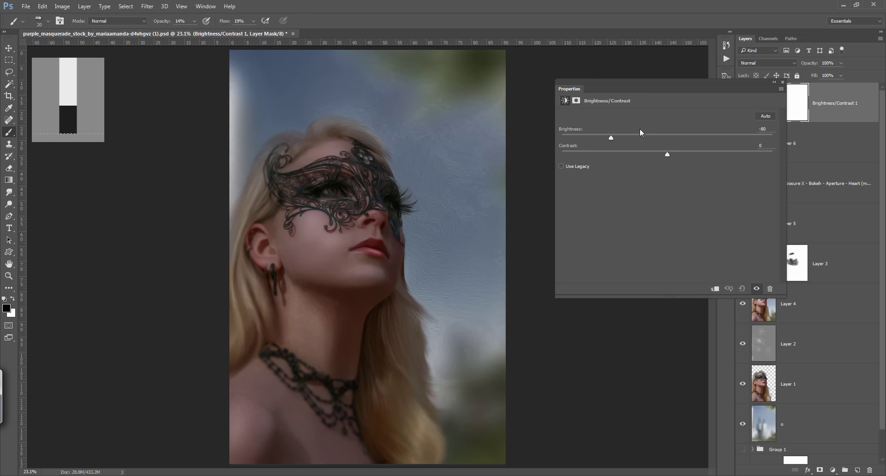
pyautogui.click(782, 83)
# Drag a top-to-bottom gradient on its mask, toggling the adjustment to compare.
pyautogui.click(9, 180)
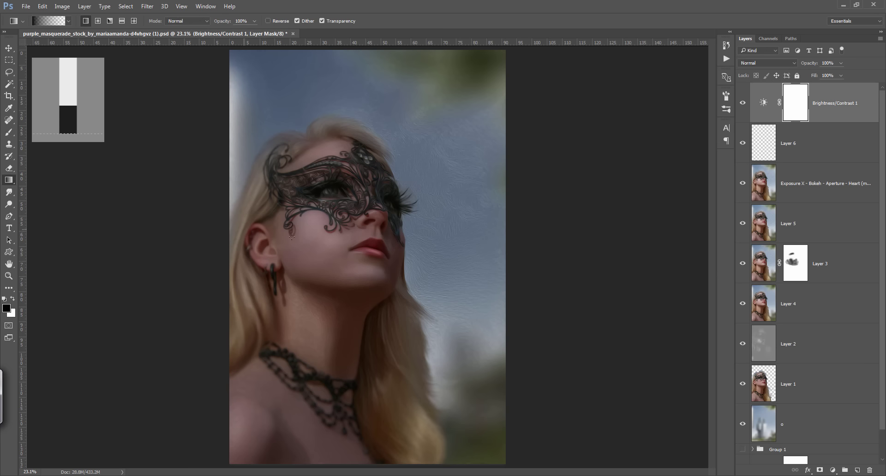
pyautogui.moveTo(346, 204); pyautogui.dragTo(303, 424)
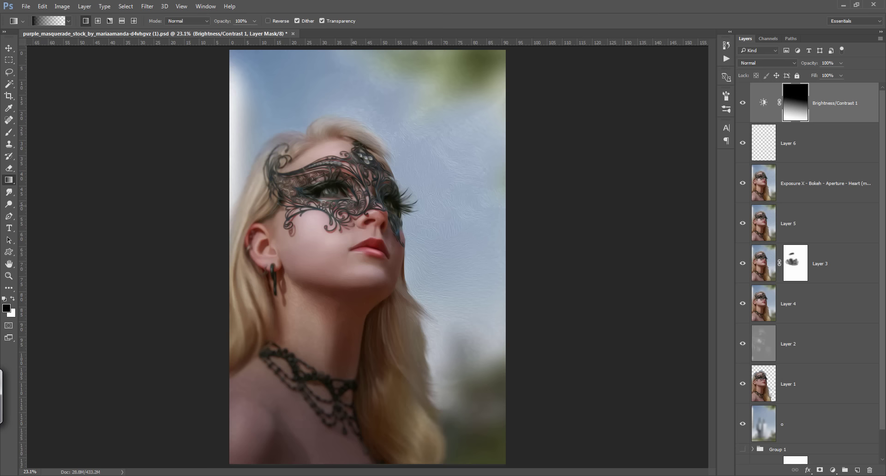
pyautogui.click(743, 103)
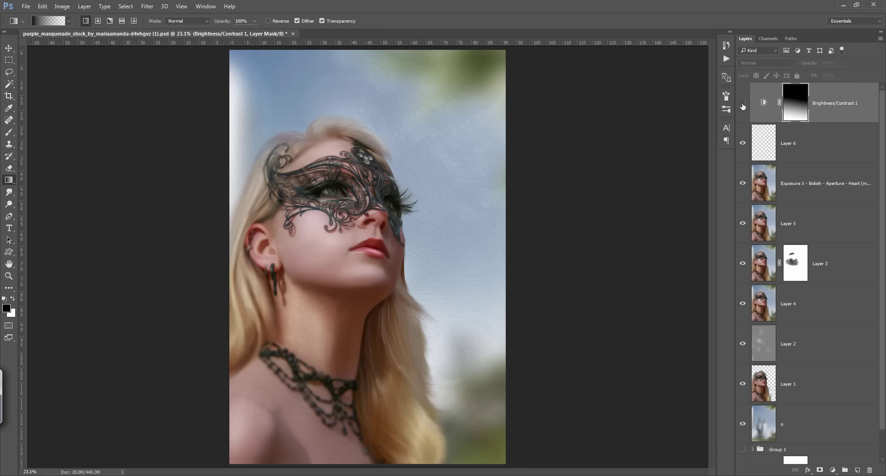
pyautogui.click(742, 103)
# Add a Gradient Map adjustment using the Violet, Orange preset.
pyautogui.click(833, 470)
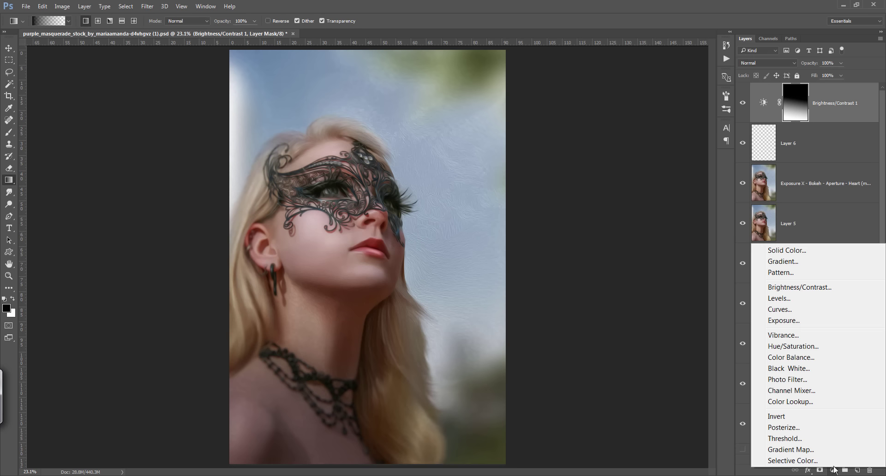
pyautogui.click(828, 454)
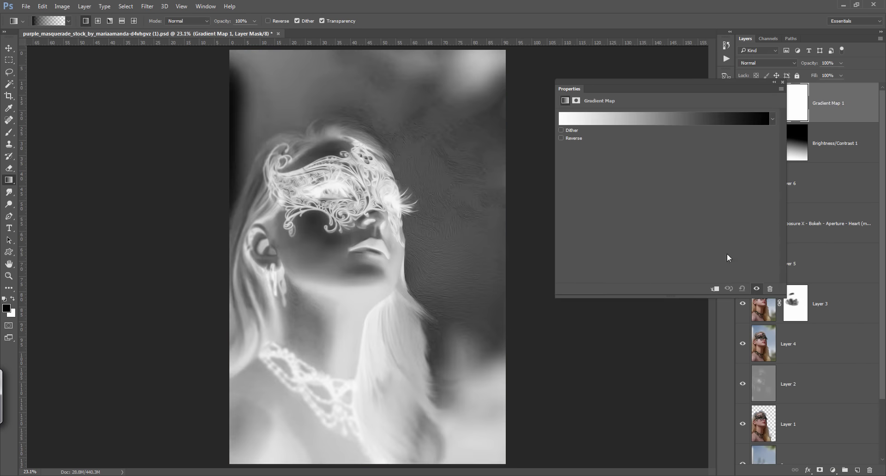
pyautogui.click(681, 120)
pyautogui.click(657, 143)
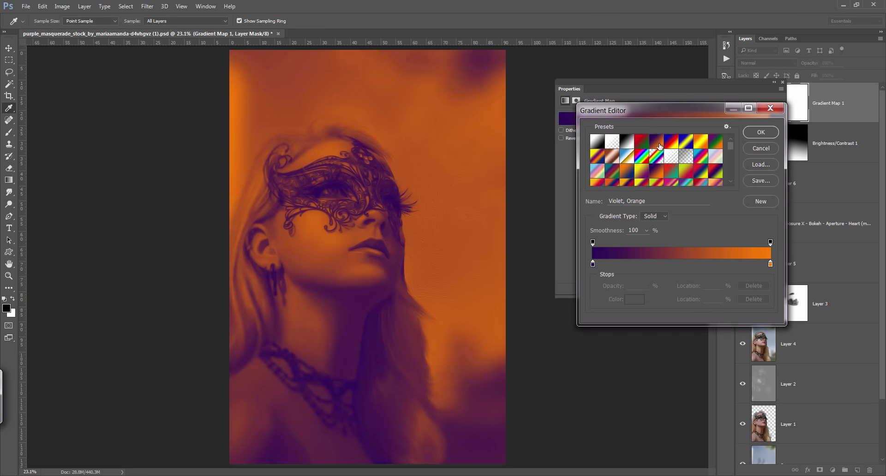
pyautogui.click(761, 132)
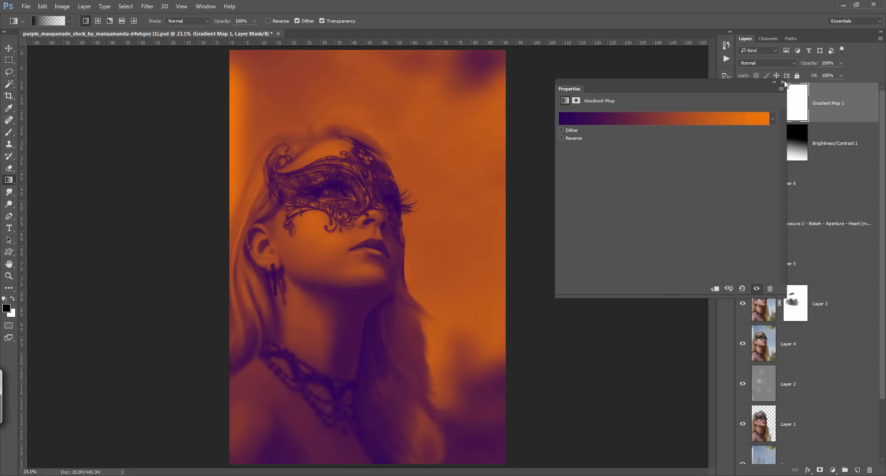
# Set the gradient map to Screen blend mode at 34% opacity.
pyautogui.click(768, 63)
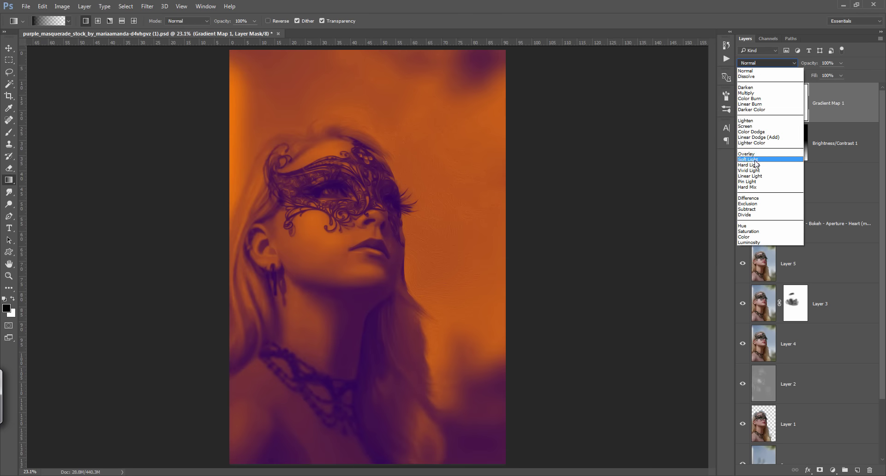
pyautogui.click(768, 156)
pyautogui.click(785, 63)
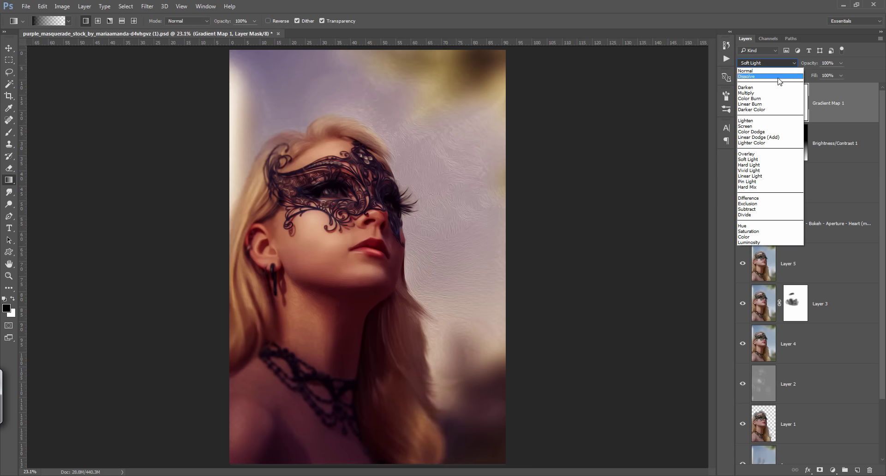
pyautogui.click(761, 126)
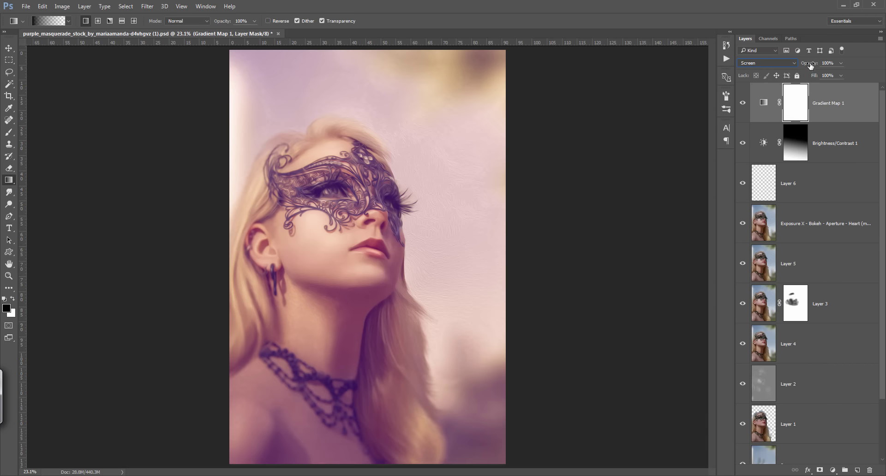
pyautogui.moveTo(811, 66); pyautogui.dragTo(784, 69)
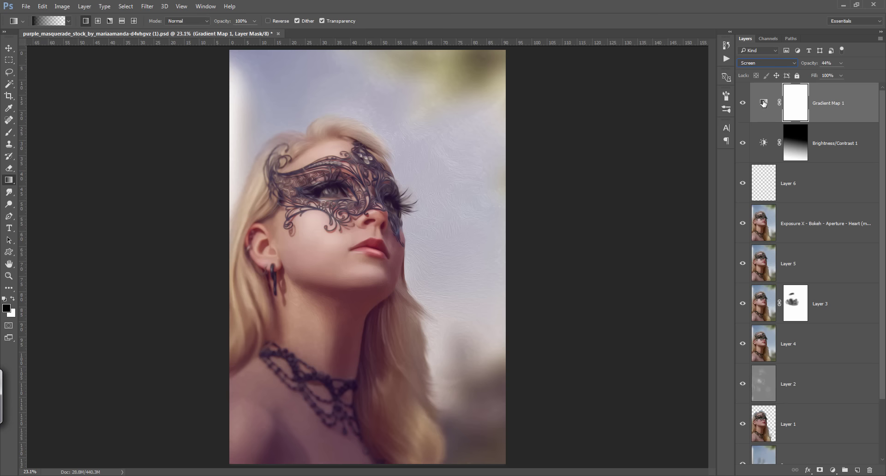
pyautogui.click(745, 105)
pyautogui.click(747, 105)
pyautogui.moveTo(805, 65); pyautogui.dragTo(800, 66)
# Compare with the gradient map hidden, then stamp all visible layers into a new Layer 7.
pyautogui.click(833, 470)
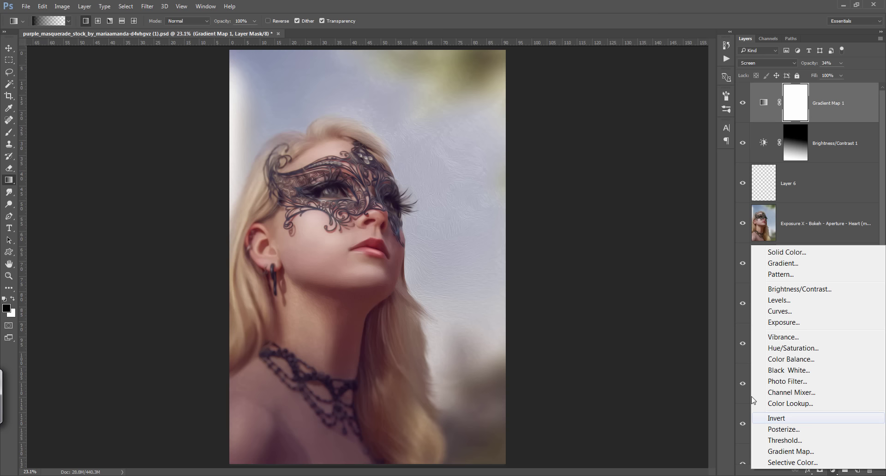
pyautogui.click(715, 386)
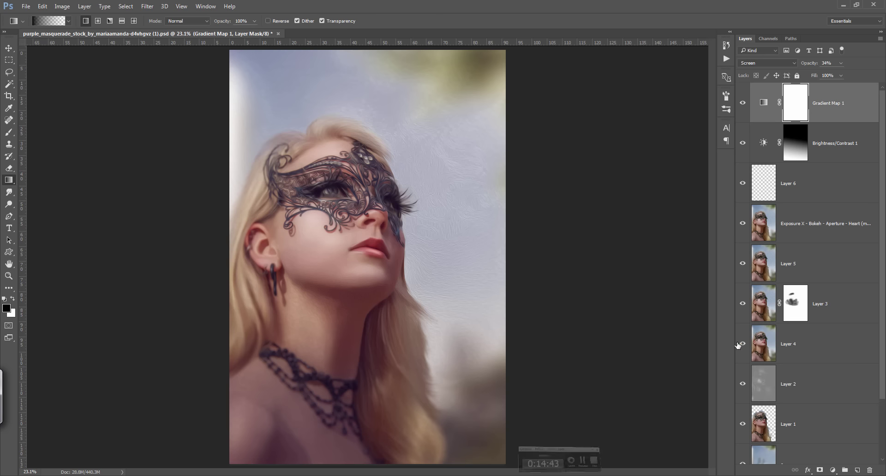
pyautogui.click(744, 105)
pyautogui.click(744, 105)
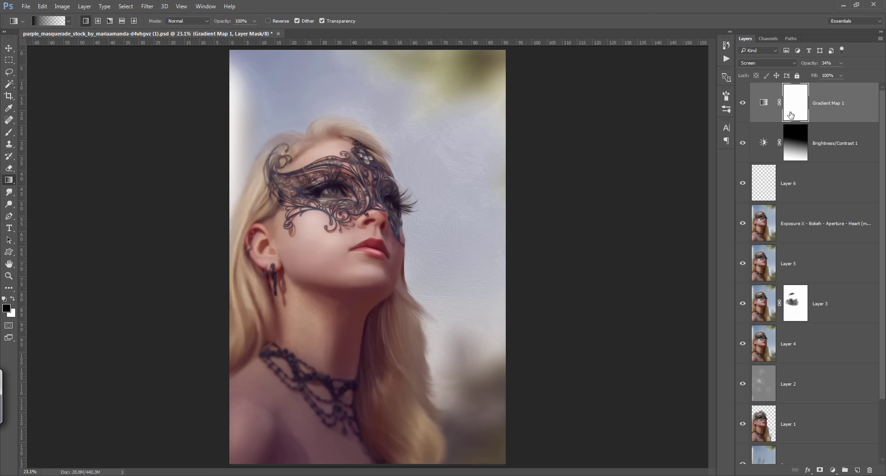
pyautogui.hotkey('ctrl', 'shift', 'alt', 'e')
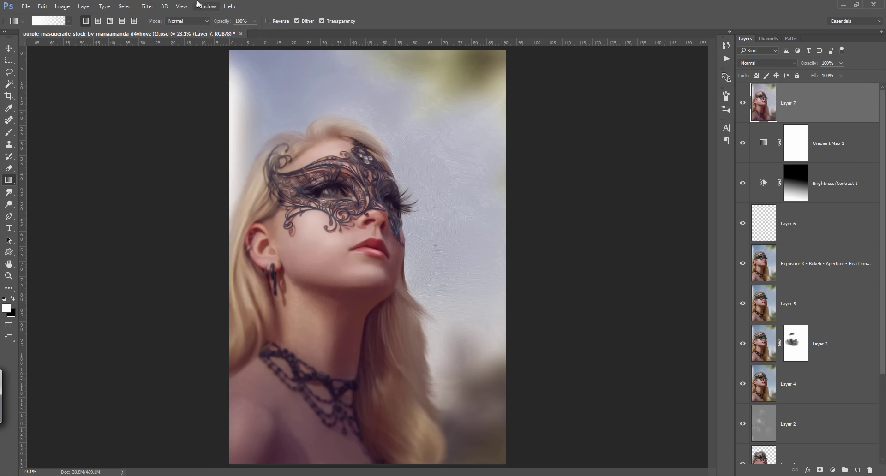
# Re-run the last Exposure X bokeh filter on Layer 7, then undo its result.
pyautogui.click(148, 6)
pyautogui.click(147, 18)
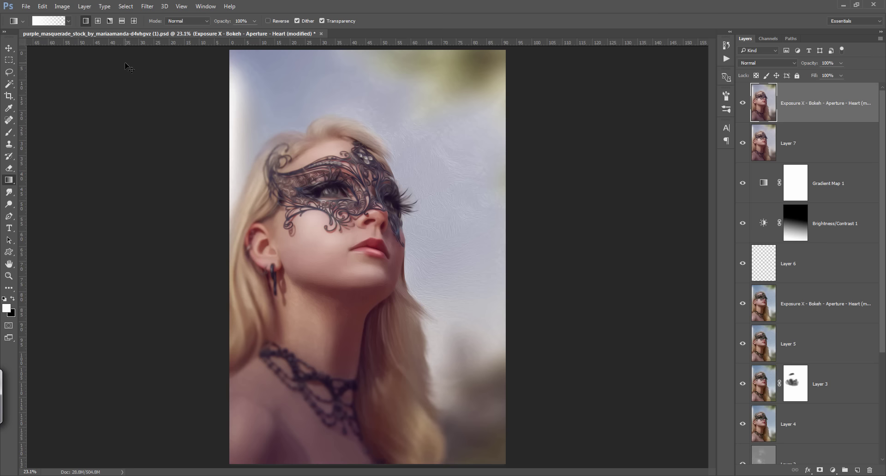
pyautogui.hotkey('ctrl', 'z')
pyautogui.click(148, 6)
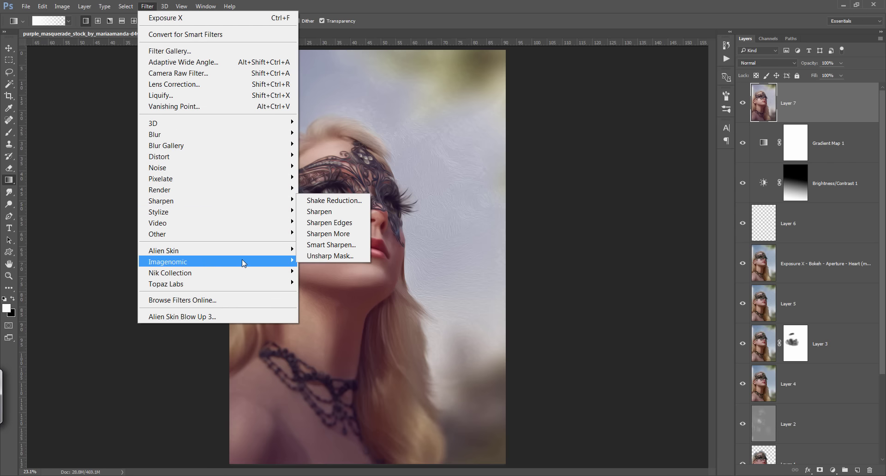
pyautogui.moveTo(208, 251)
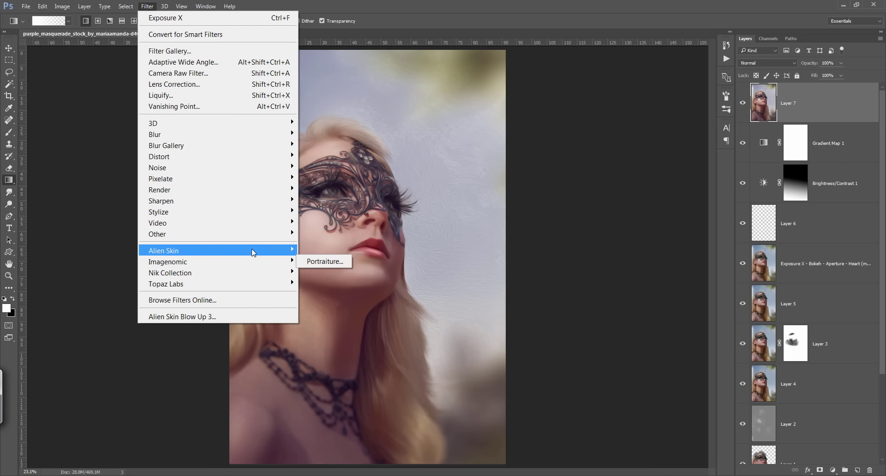
# Launch Exposure X from the Alien Skin filters and expand the Bokeh settings.
pyautogui.click(315, 248)
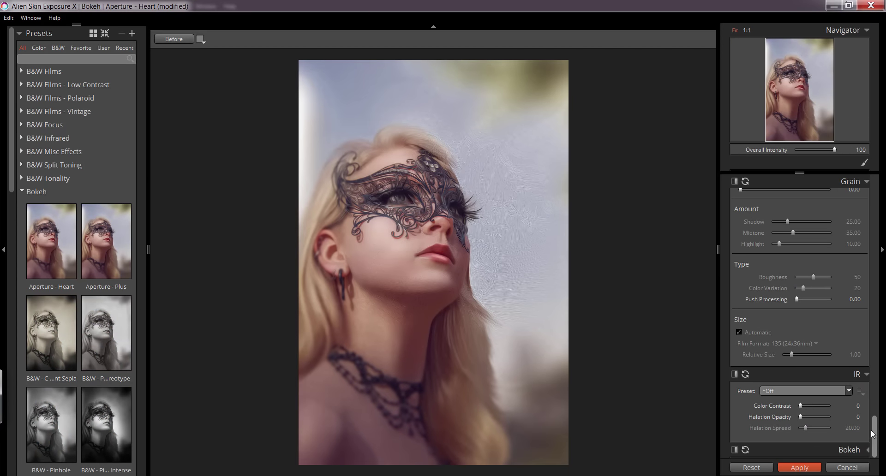
pyautogui.moveTo(875, 434)
pyautogui.mouseDown()
pyautogui.moveTo(876, 382)
pyautogui.moveTo(869, 445)
pyautogui.mouseUp()
pyautogui.click(866, 447)
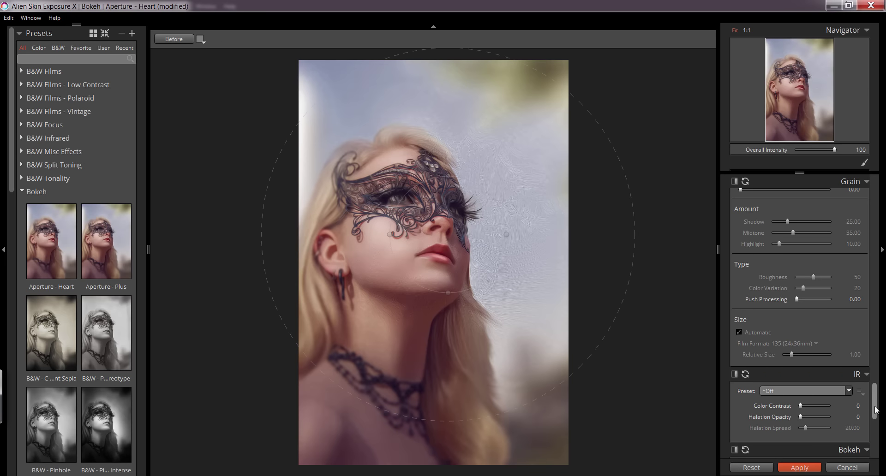
pyautogui.scroll(-5, 873, 444)
pyautogui.scroll(3, 789, 369)
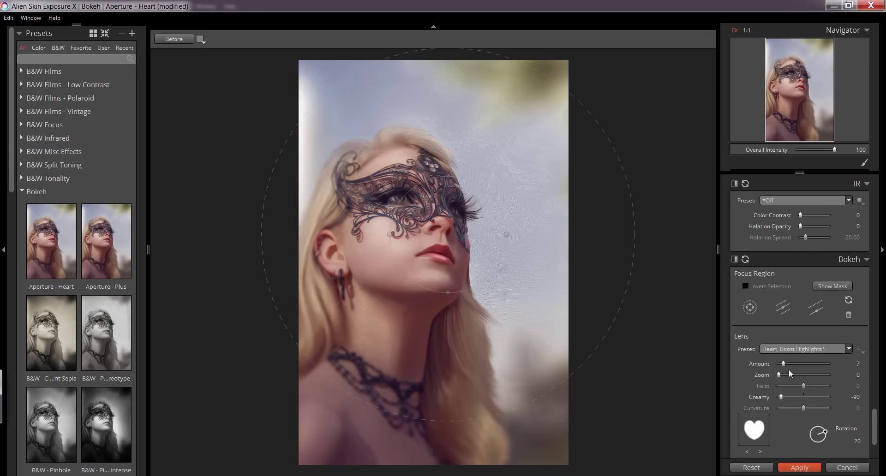
# Center the focus region on the face, set bokeh Amount to about 13, and apply.
pyautogui.moveTo(785, 365); pyautogui.dragTo(793, 368)
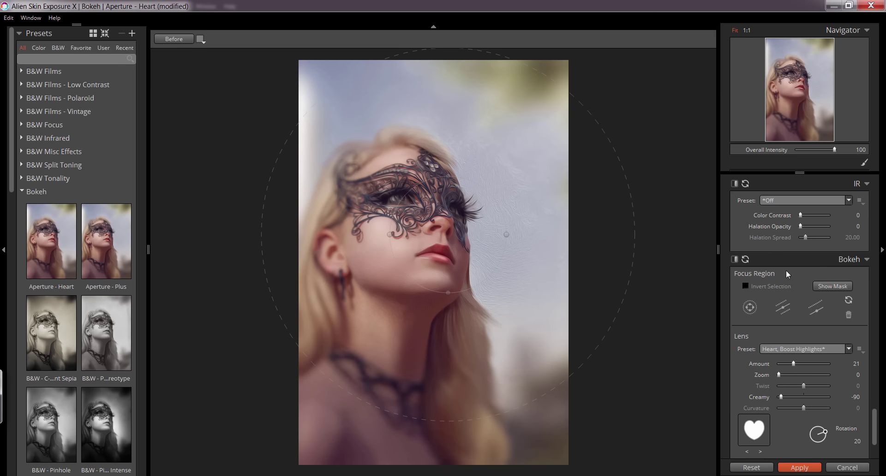
pyautogui.moveTo(463, 237); pyautogui.dragTo(441, 225)
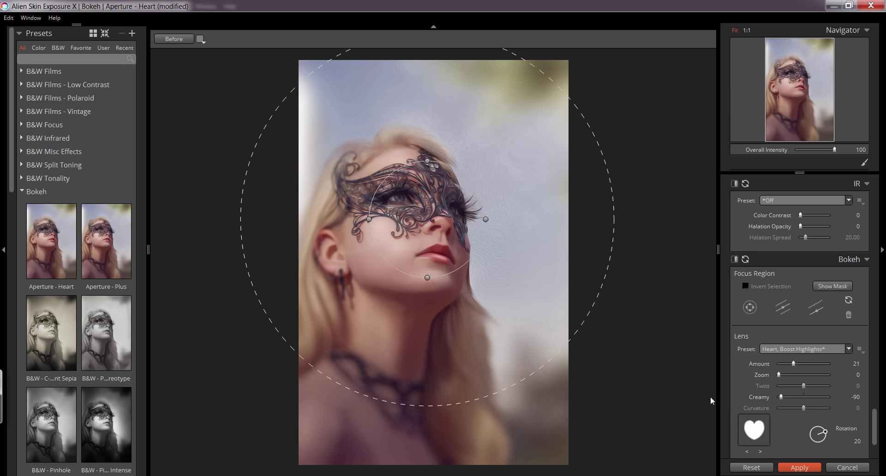
pyautogui.moveTo(794, 364); pyautogui.dragTo(789, 364)
pyautogui.click(799, 468)
pyautogui.hotkey('ctrl', 'j')
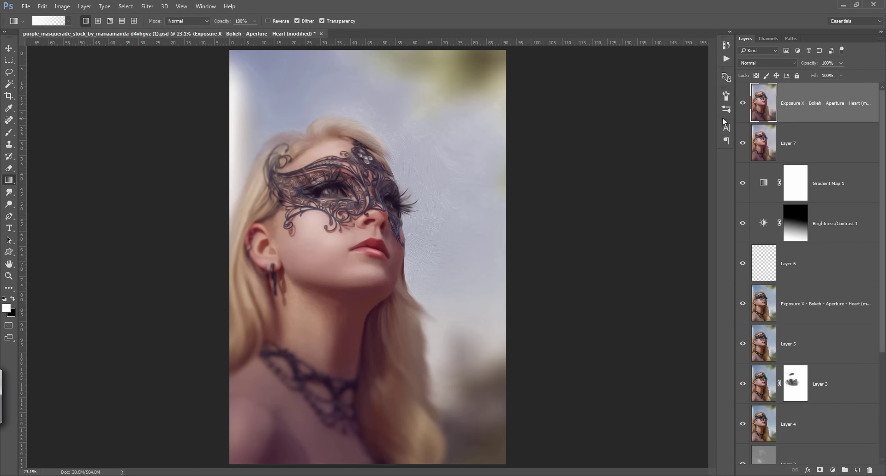
pyautogui.click(744, 105)
pyautogui.click(743, 104)
pyautogui.click(744, 104)
pyautogui.click(744, 103)
pyautogui.click(743, 104)
pyautogui.click(744, 104)
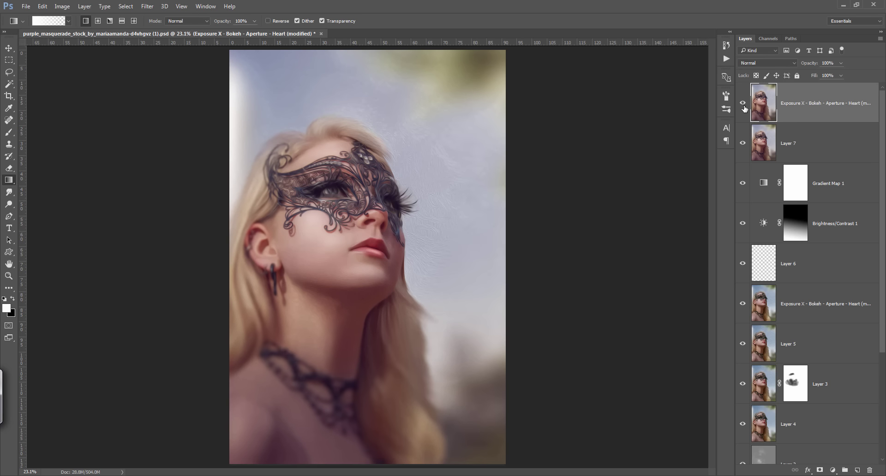